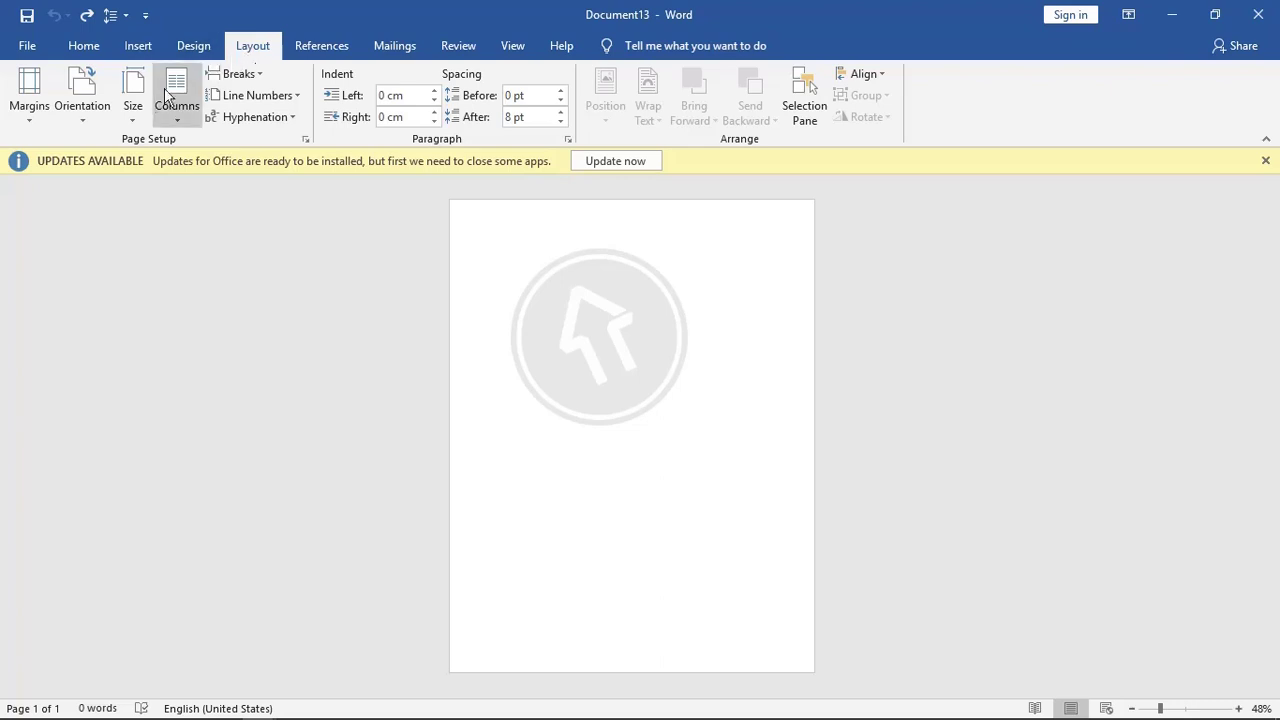
- Set the paper to A4 with 0,5 margins on all four sides, ignoring the printable-area warning
click(140, 100)
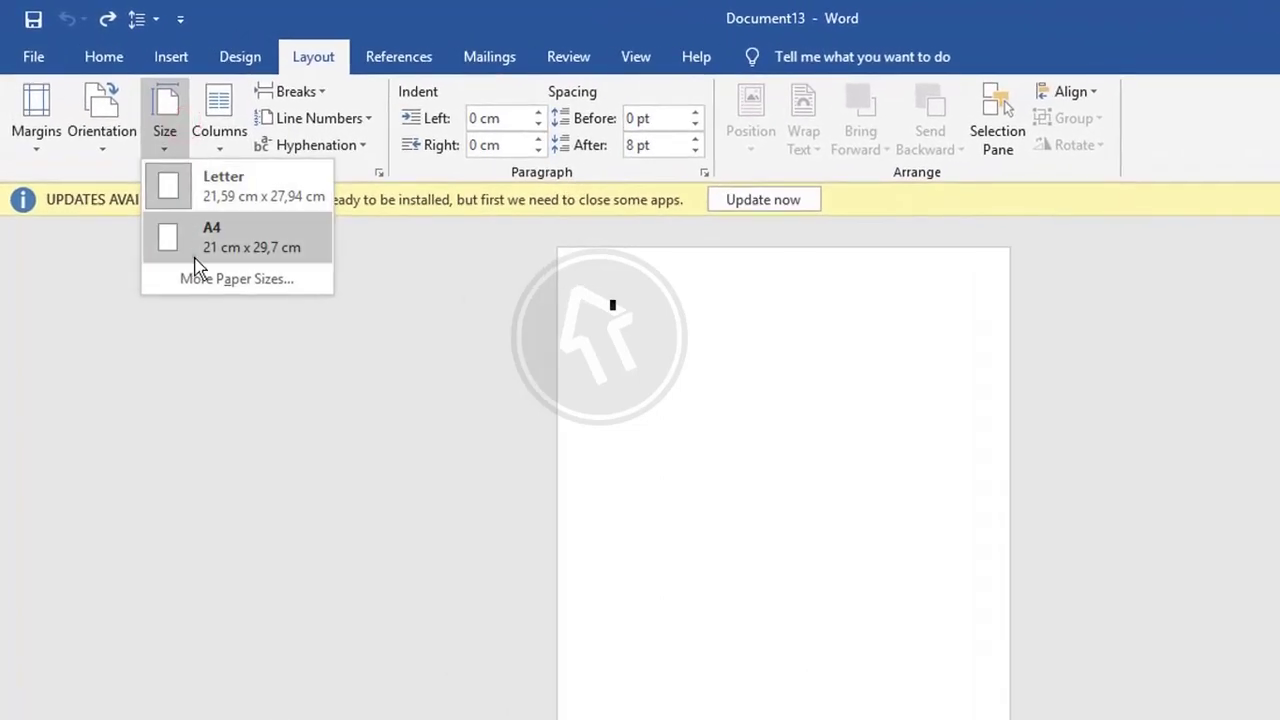
click(195, 255)
click(36, 110)
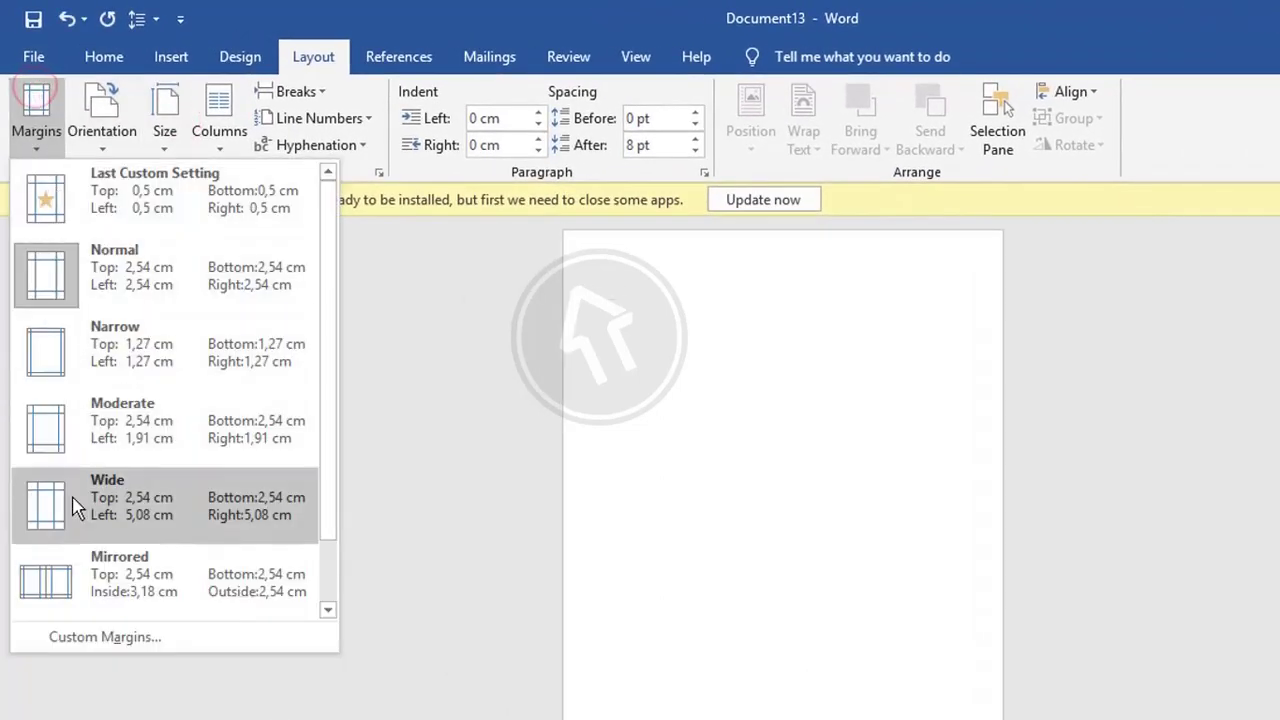
click(49, 636)
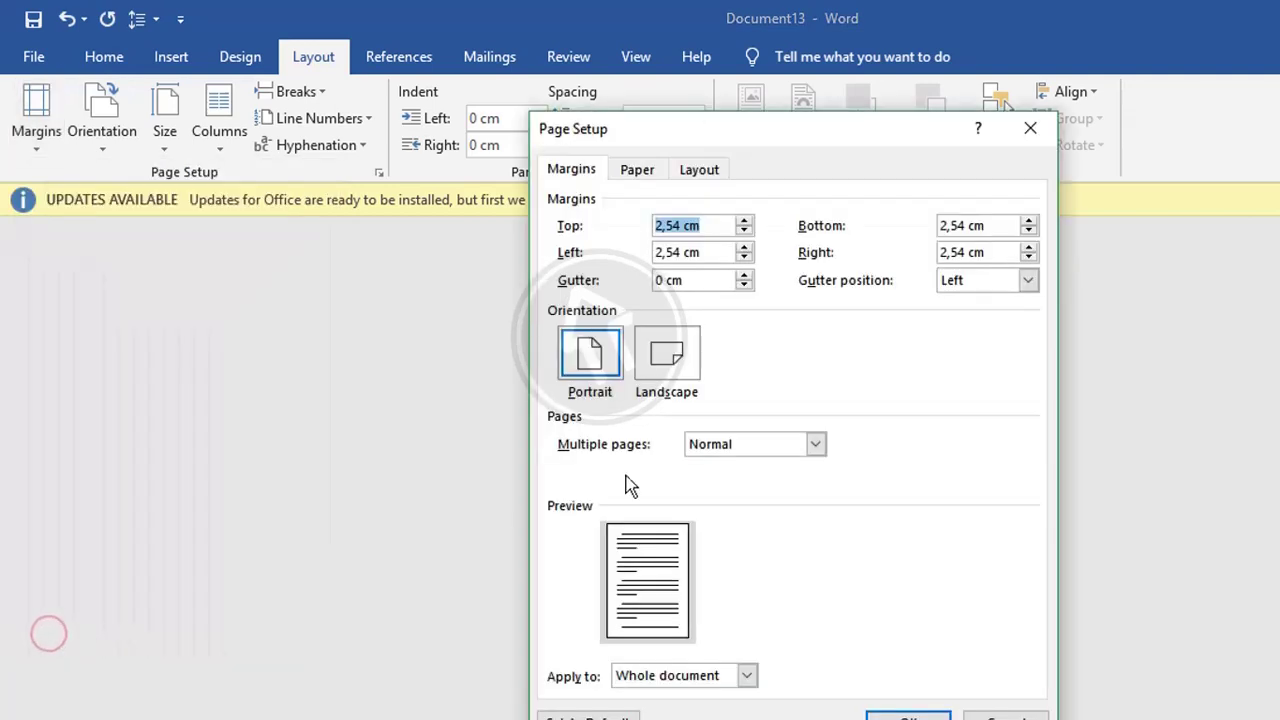
text(0,5)
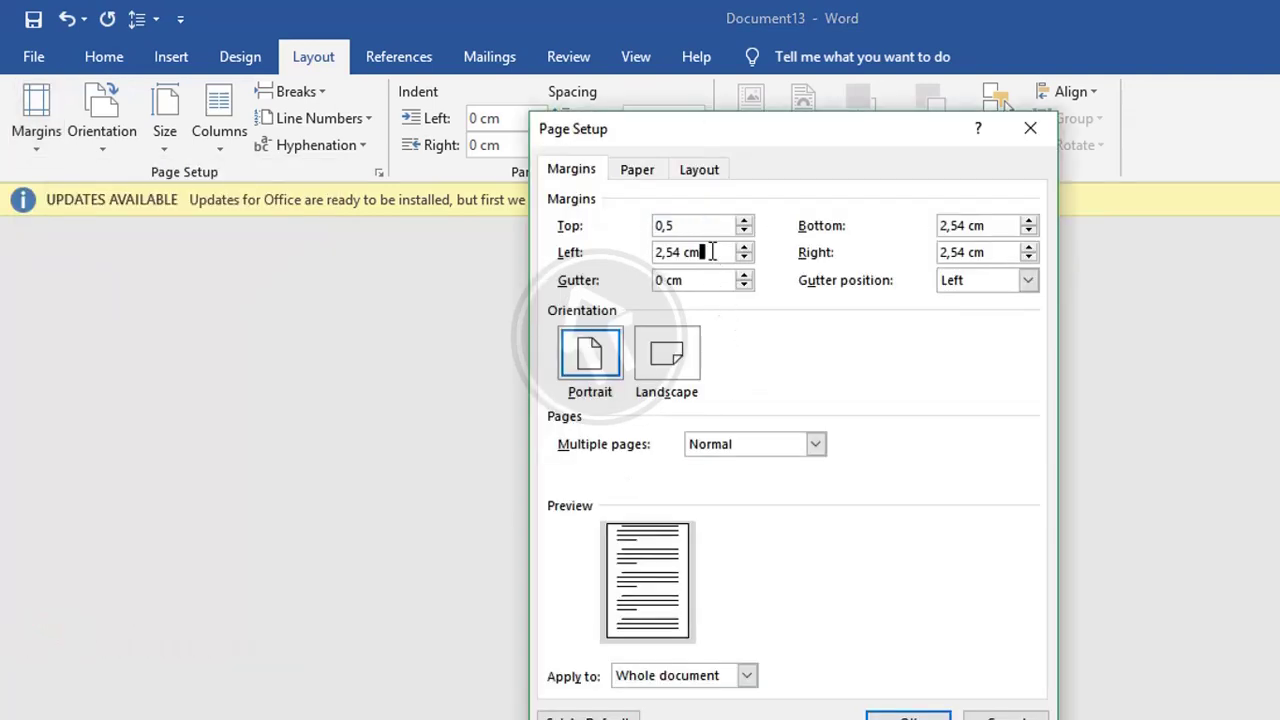
drag(706, 251, 620, 251)
text(0,5)
drag(992, 225, 923, 226)
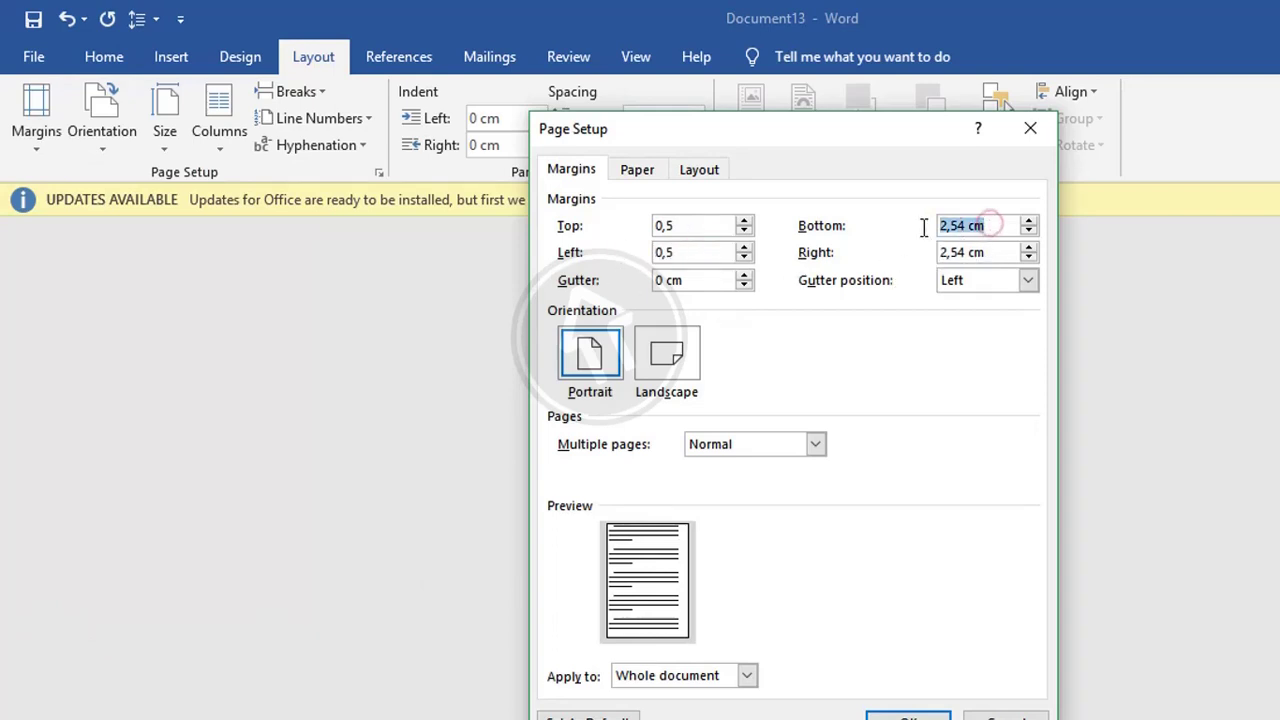
text(0,5)
drag(988, 253, 932, 256)
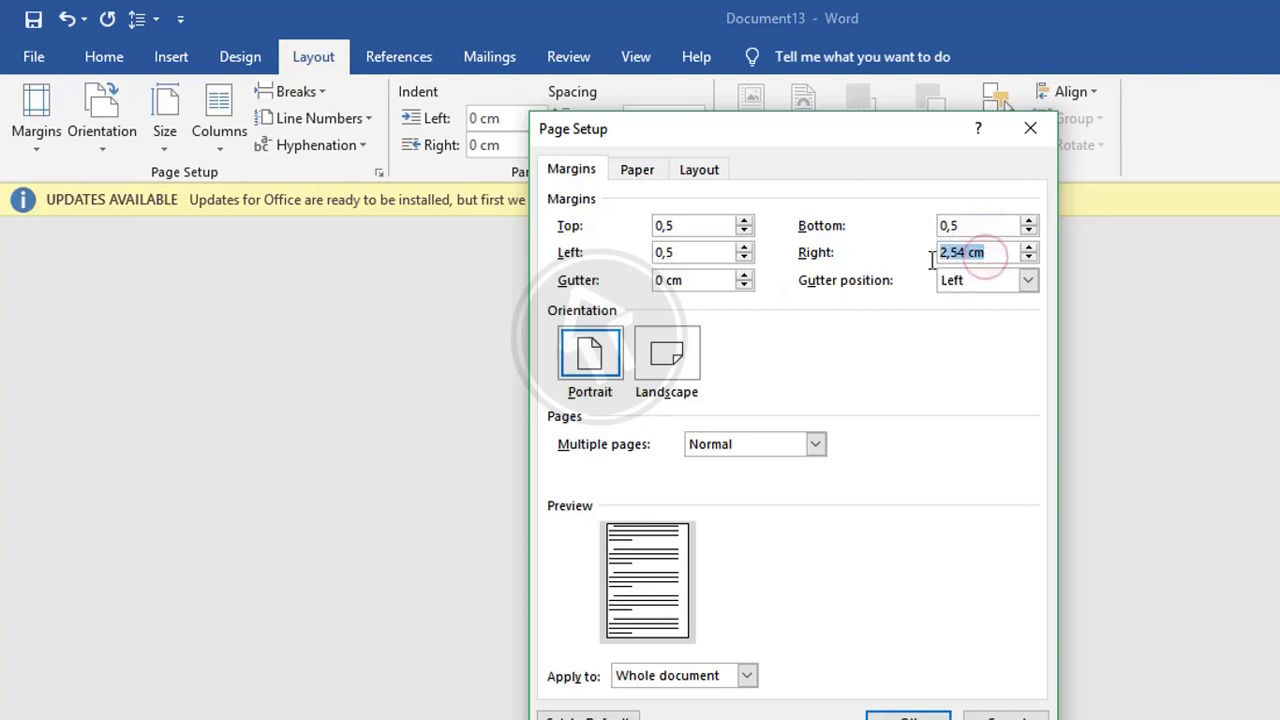
text(0,5)
key(Return)
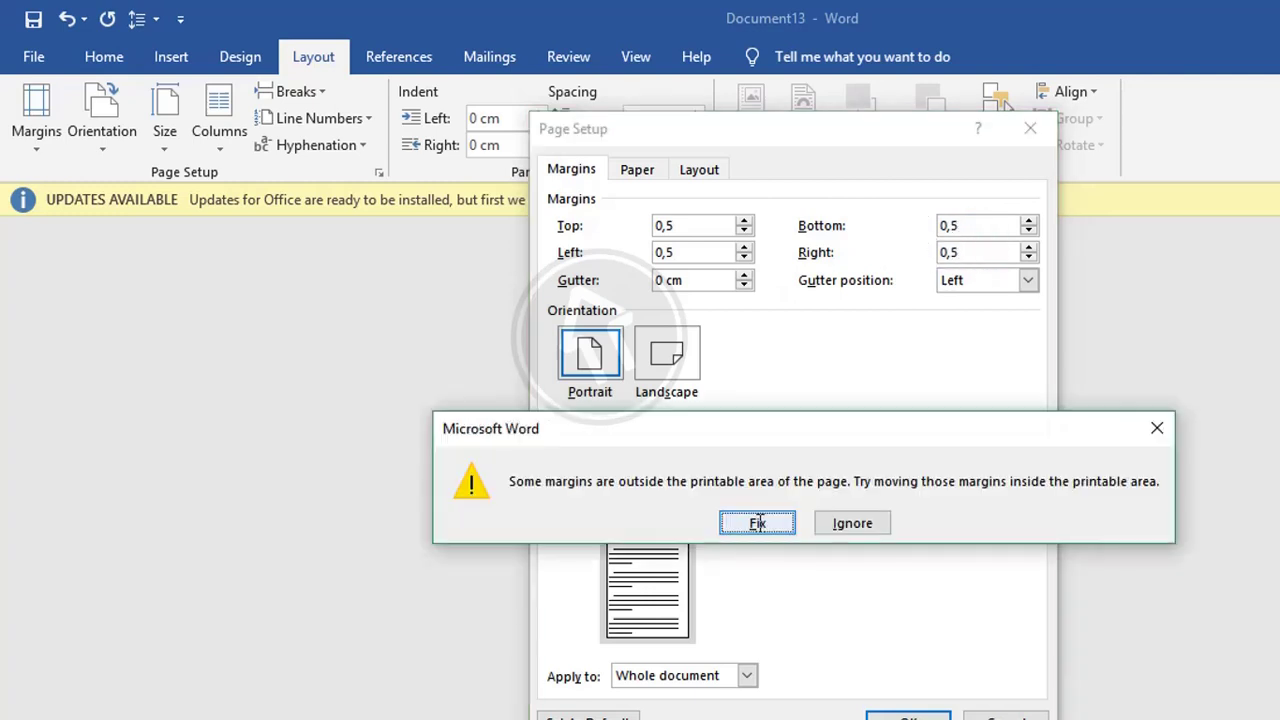
click(836, 521)
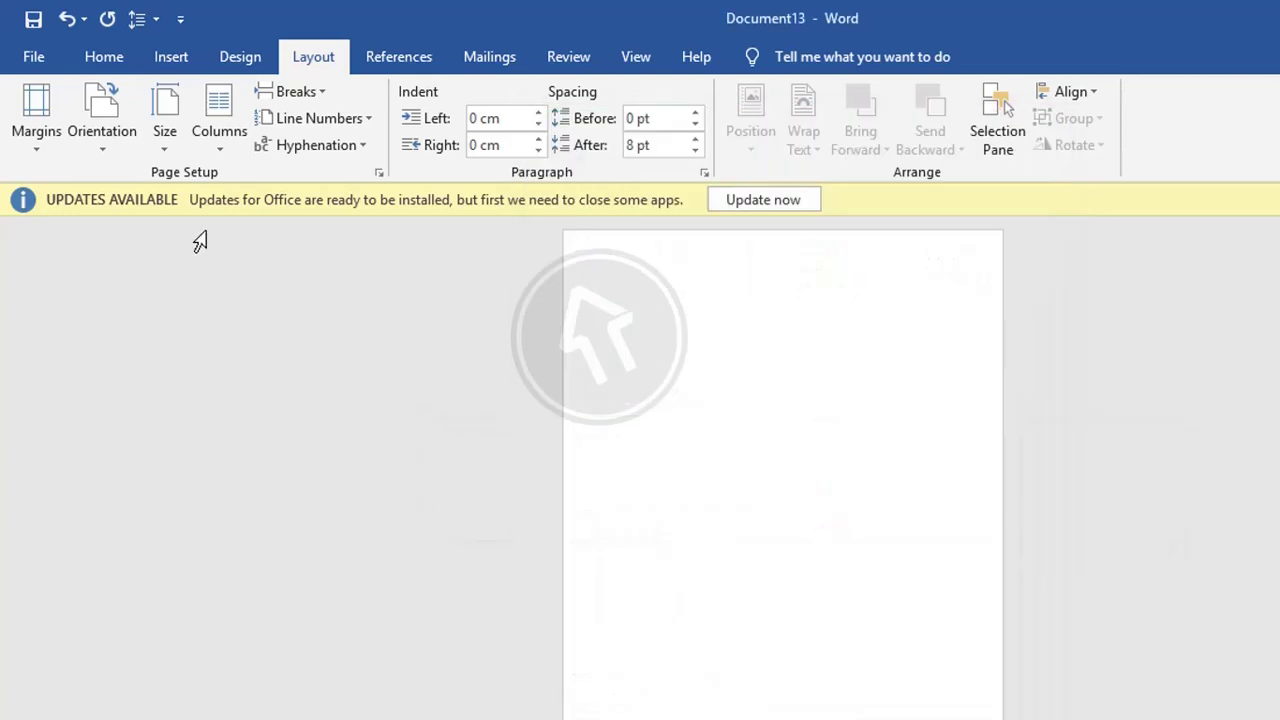
- Draw a rectangle covering the whole page
click(170, 56)
click(213, 145)
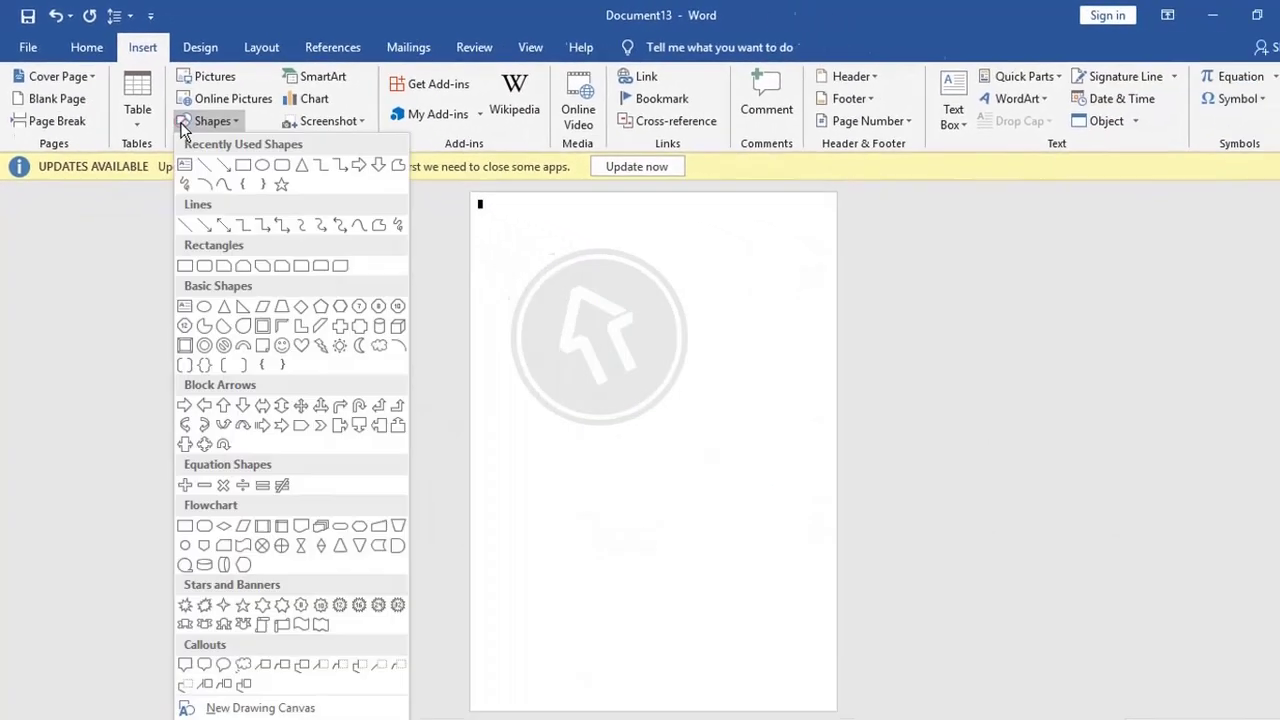
click(278, 190)
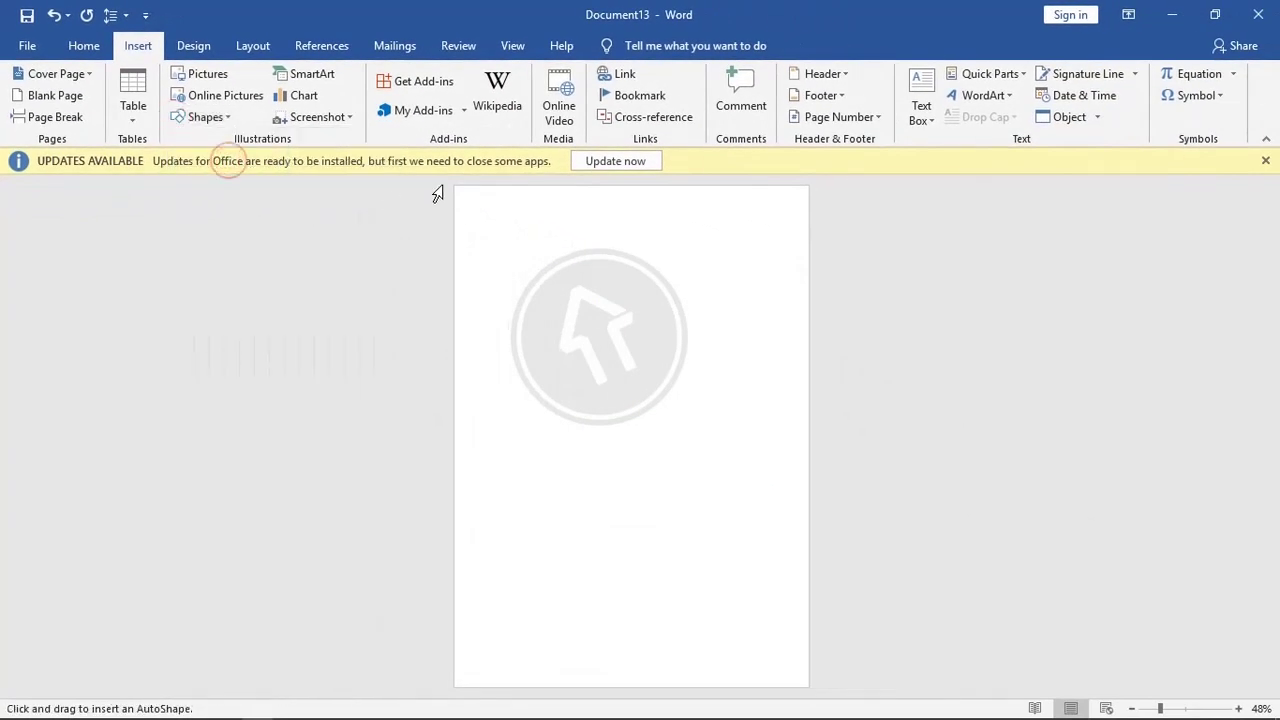
drag(469, 188, 801, 676)
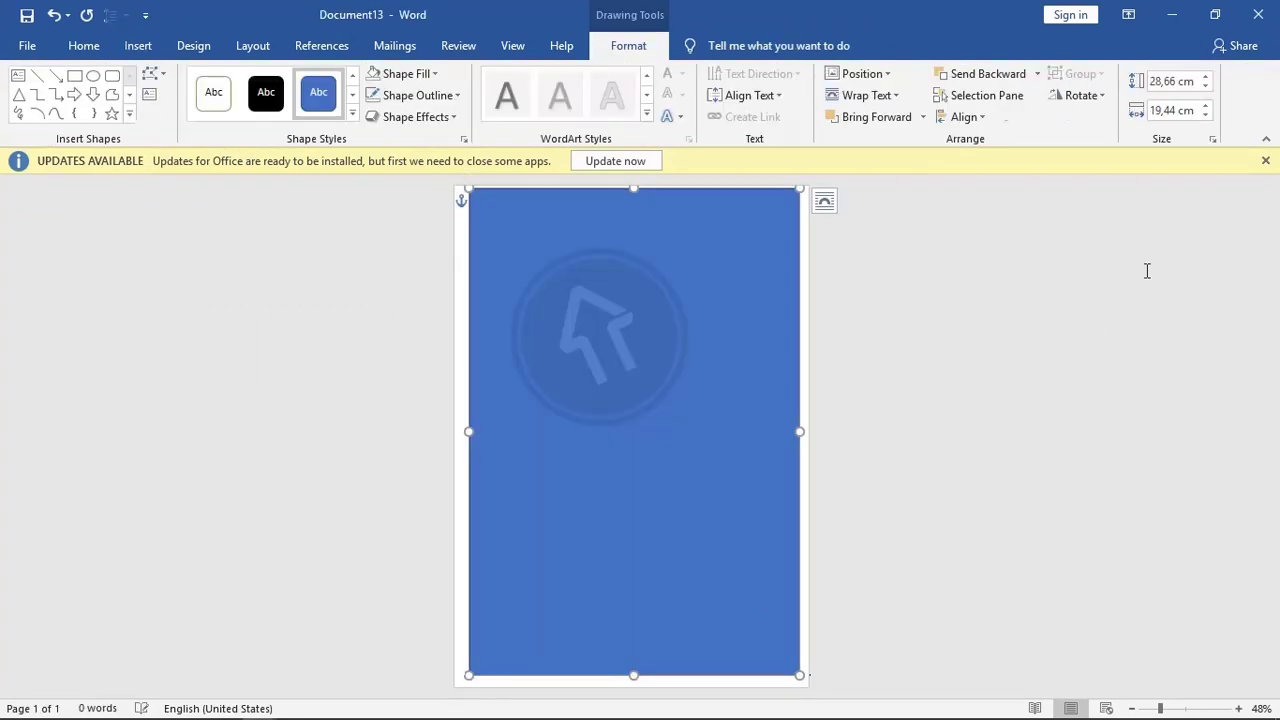
- Size the rectangle to 29,7 cm high by 21 cm wide and align it to the page's left edge
click(1165, 86)
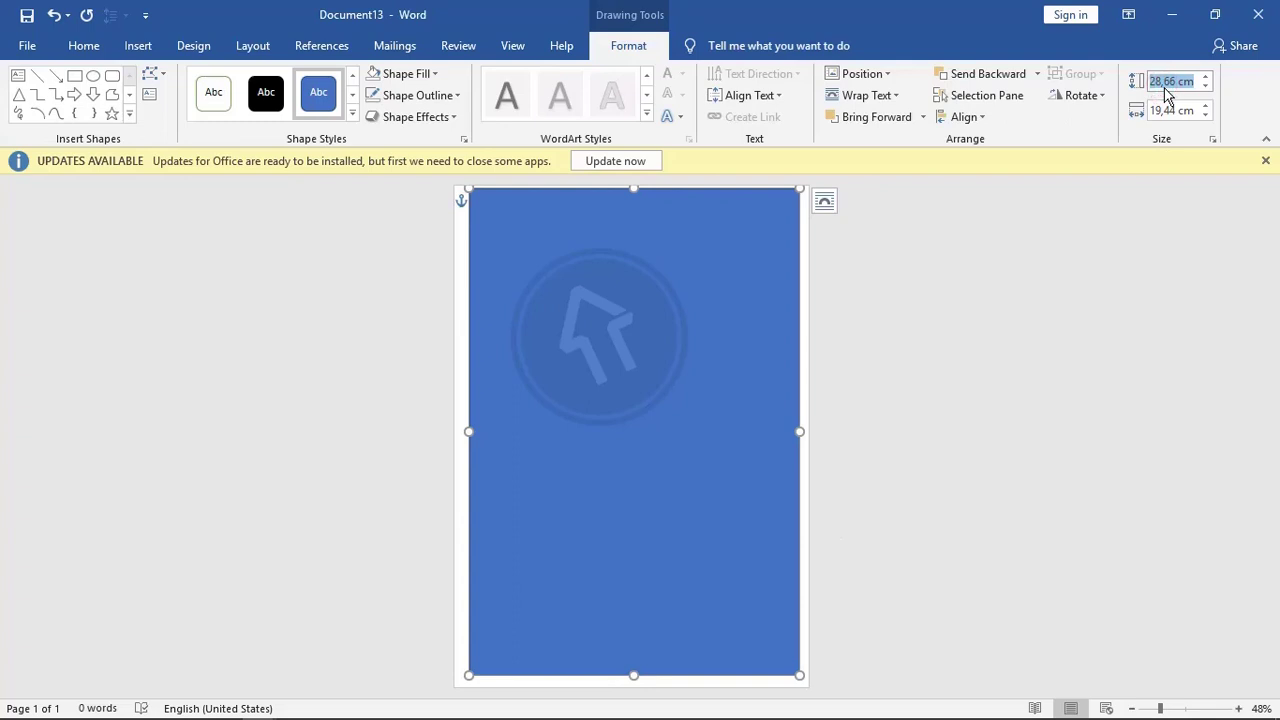
click(1180, 84)
text(29,7)
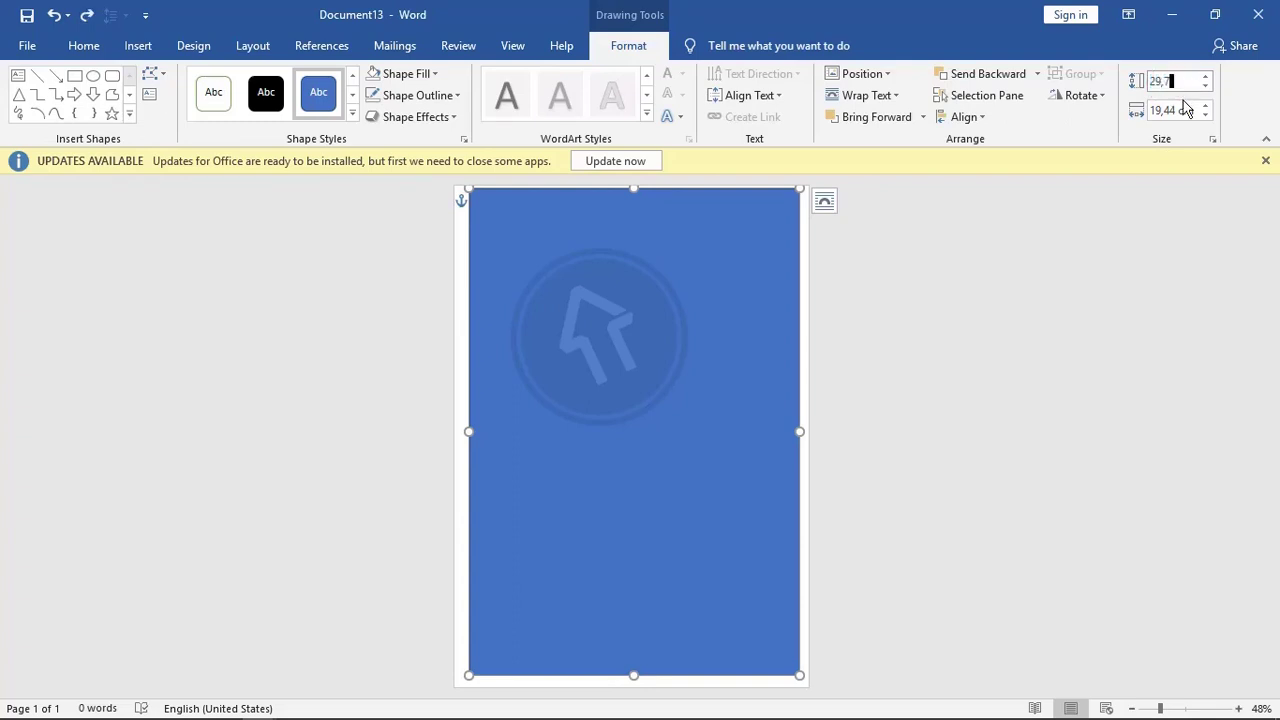
click(1180, 108)
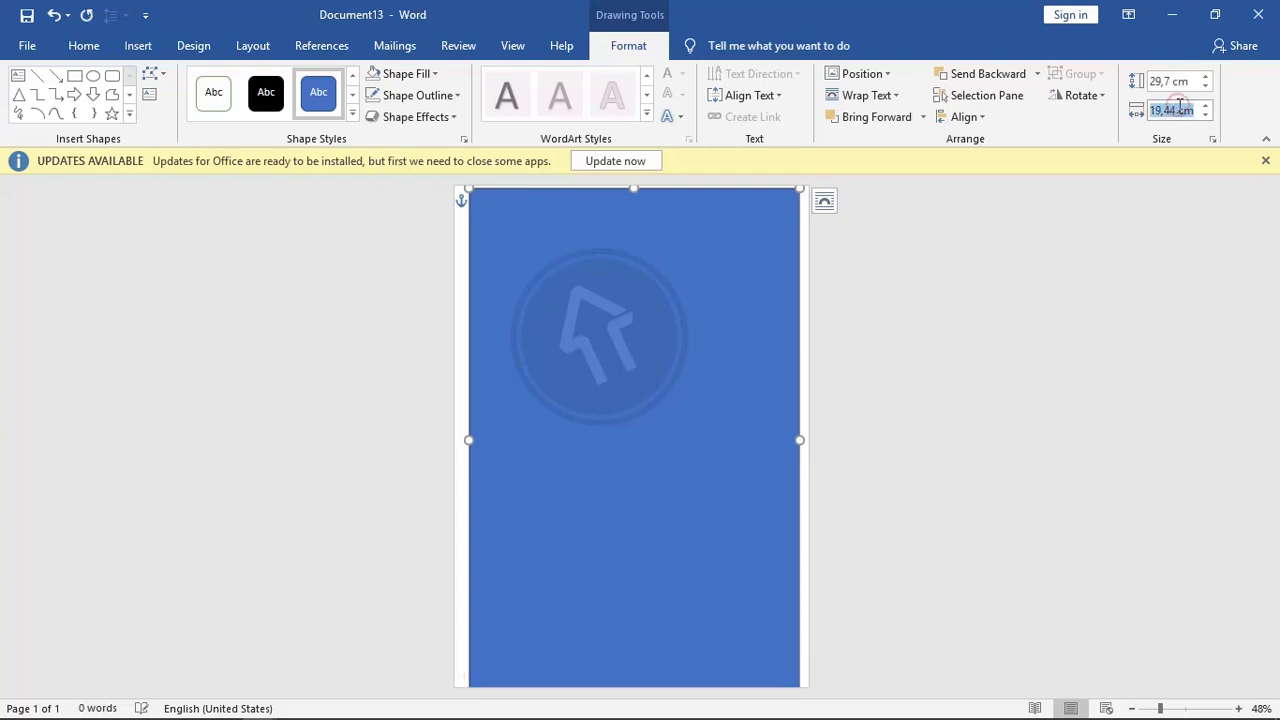
text(21)
key(Return)
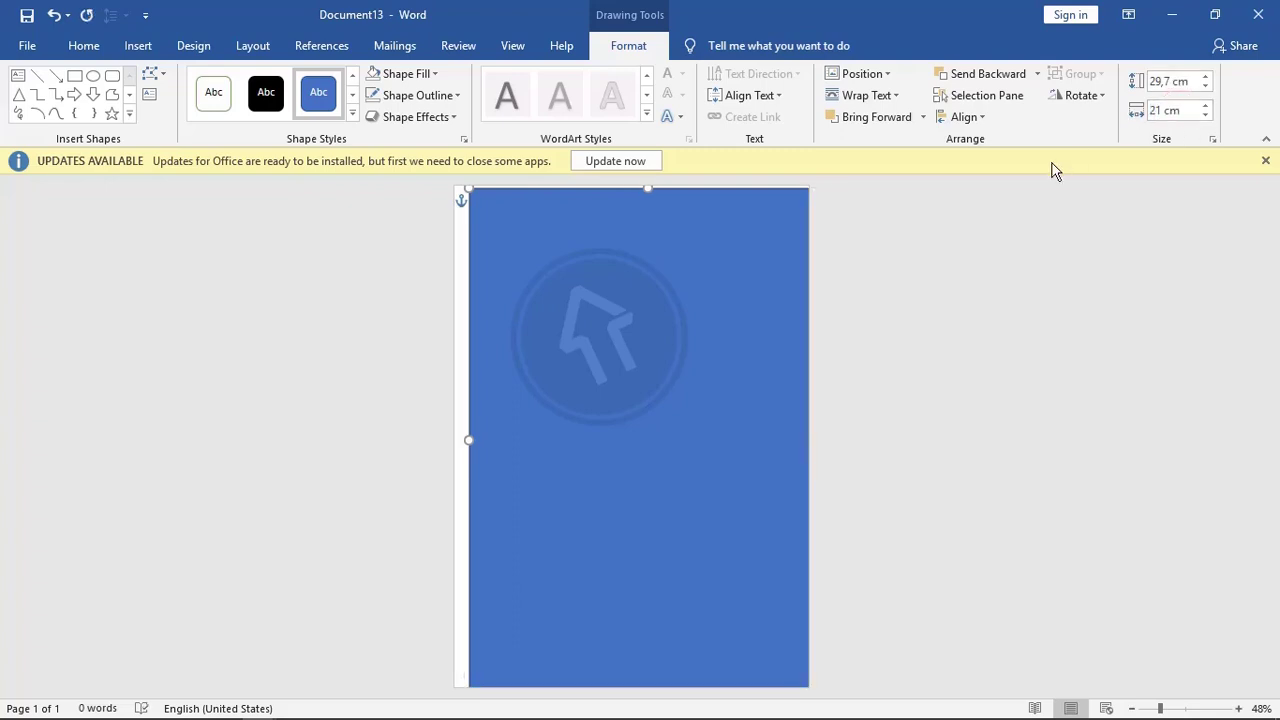
drag(740, 348, 714, 347)
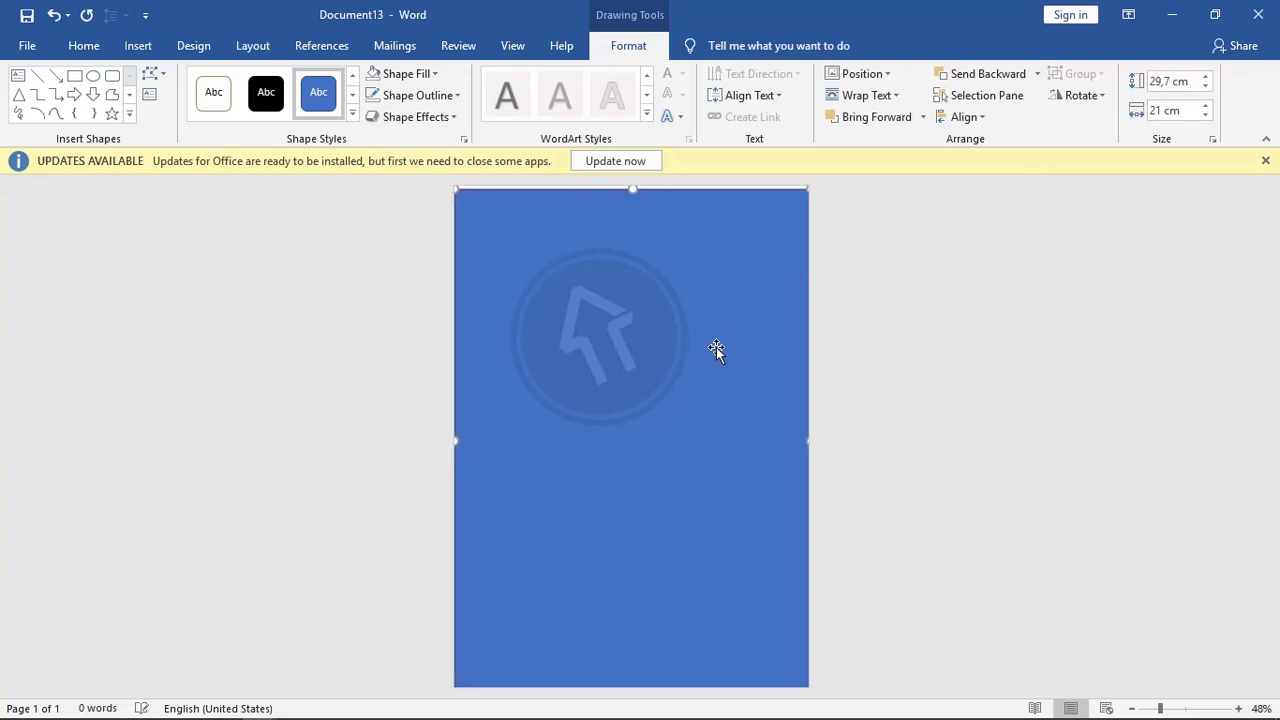
right_click(716, 348)
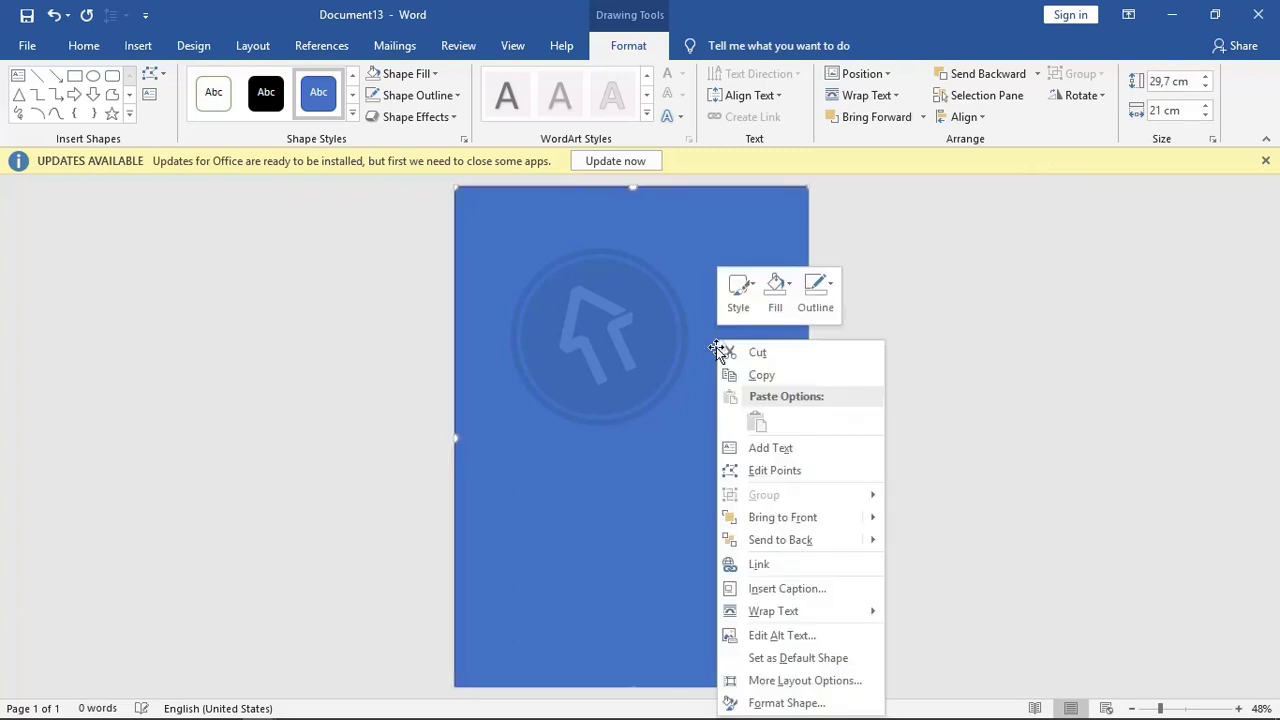
- Fill the rectangle with the BG Kalender A4 Dengan Kuning picture
click(776, 290)
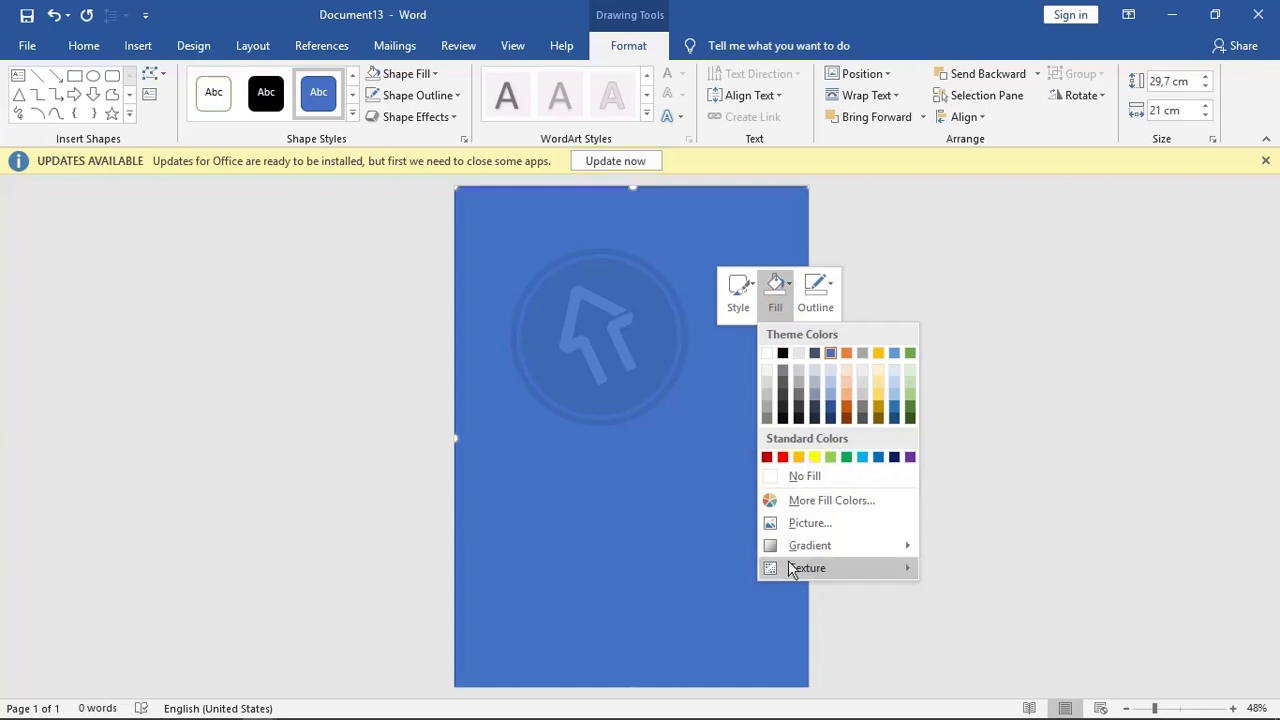
click(788, 520)
click(667, 405)
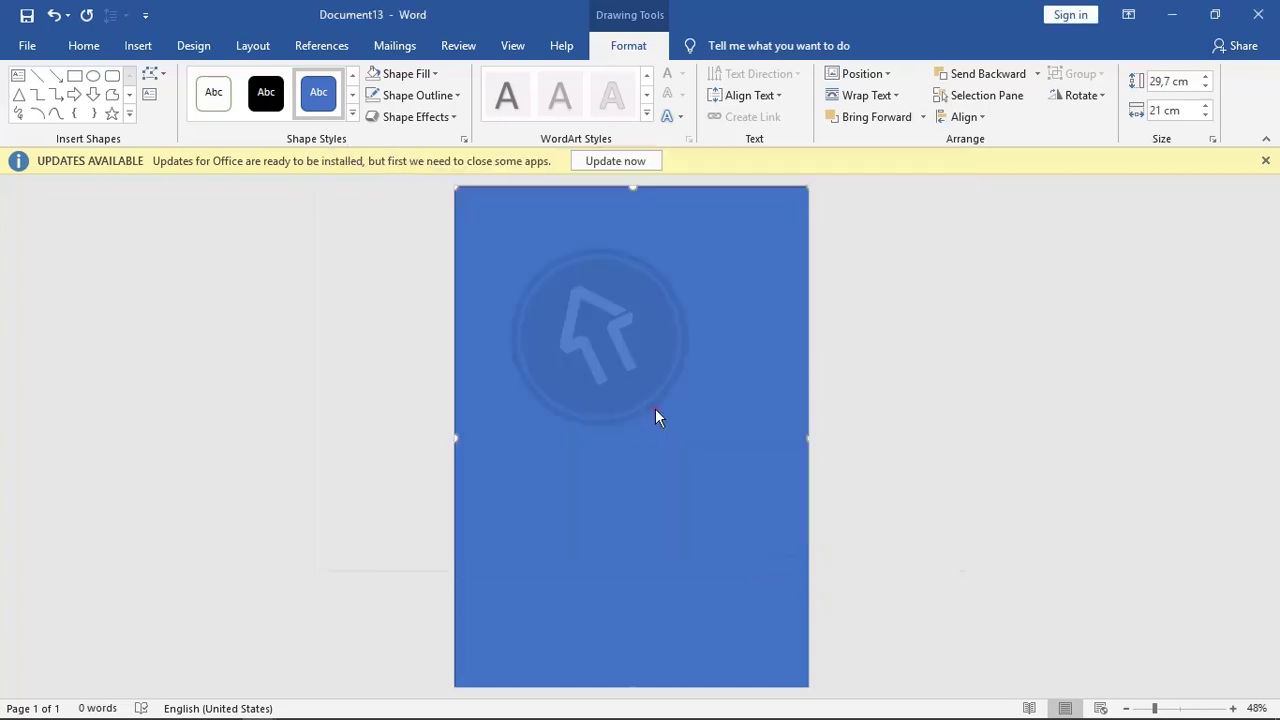
double_click(428, 155)
- Remove the background shape's outline
click(417, 94)
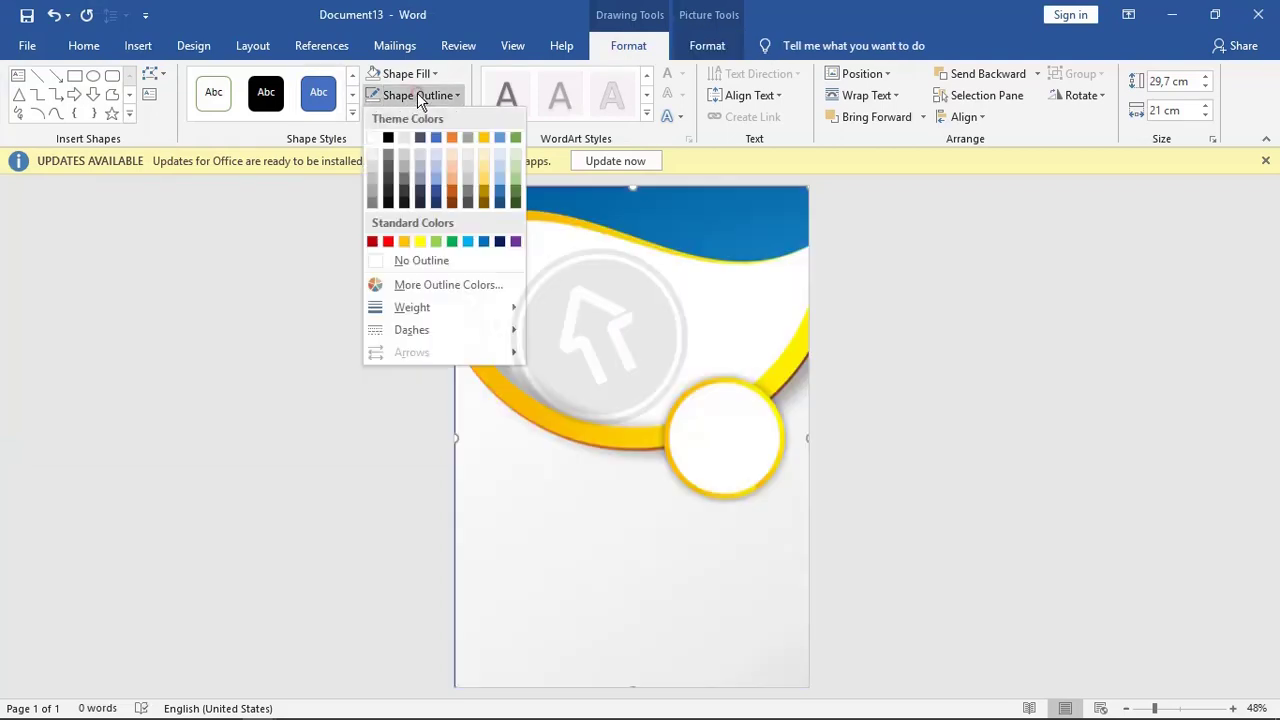
click(428, 260)
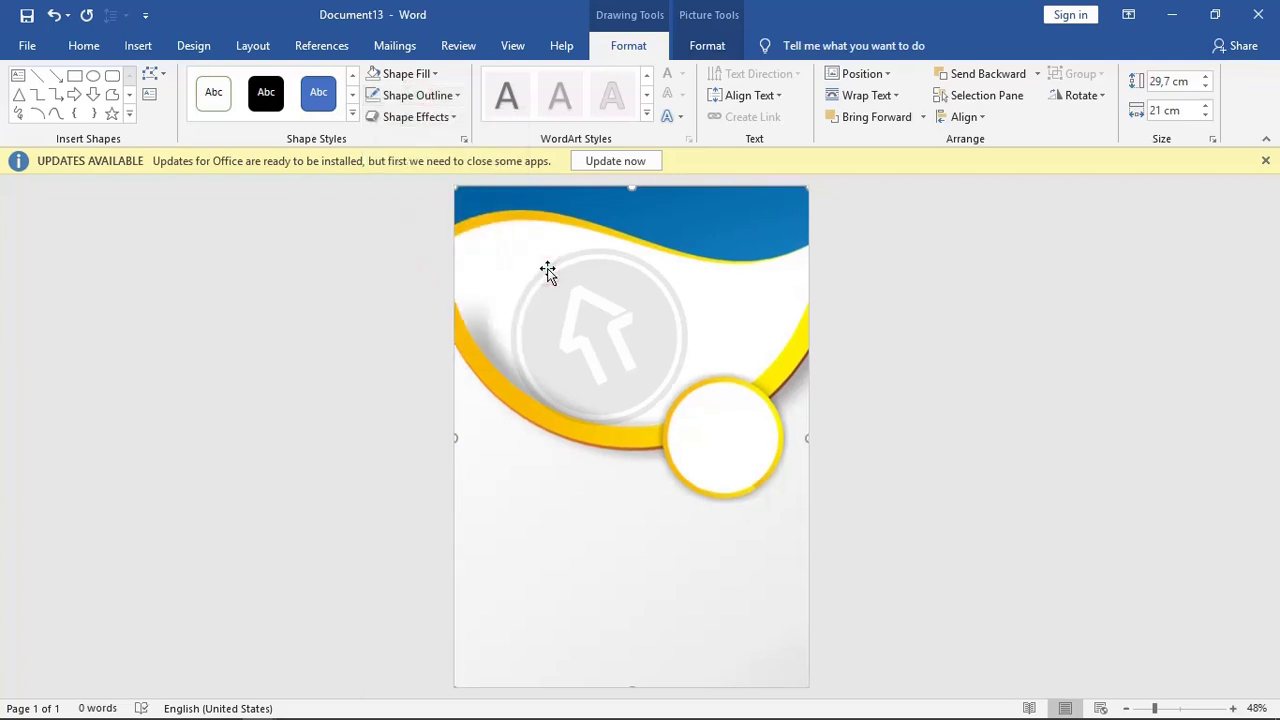
click(493, 245)
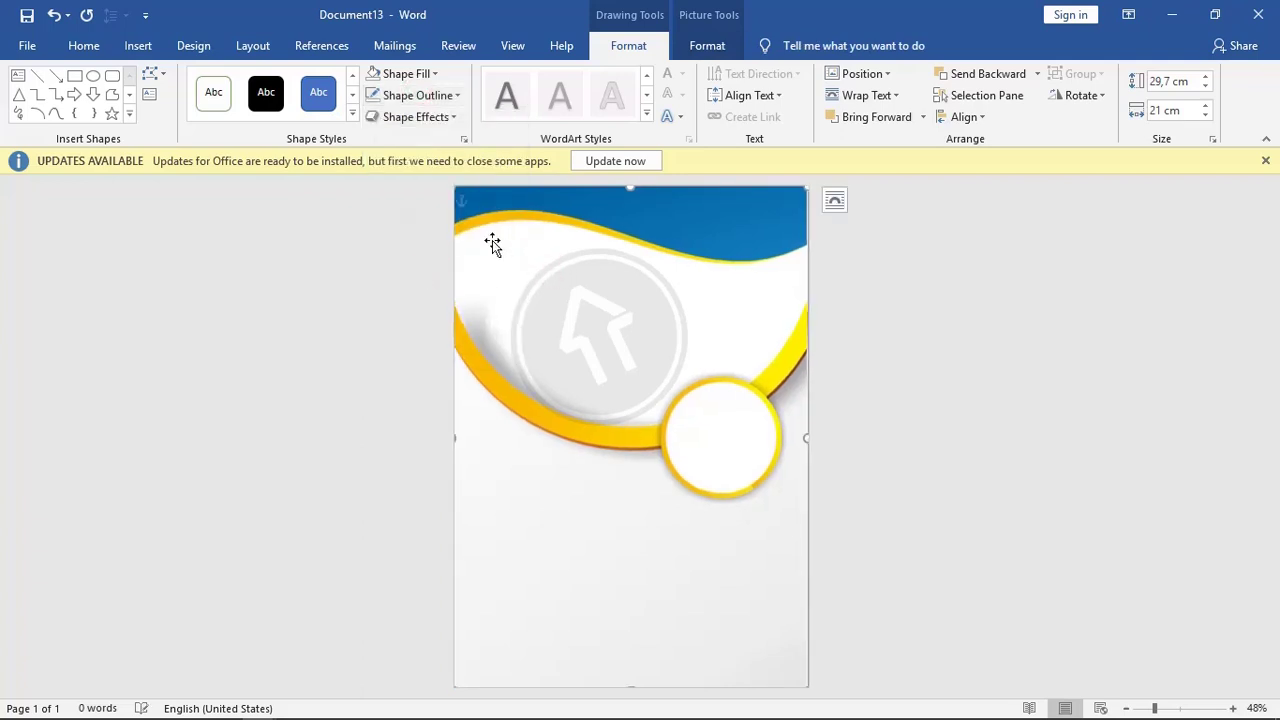
- Insert the tablet photo and position it at the top of the page with text wrapping
click(137, 47)
click(197, 77)
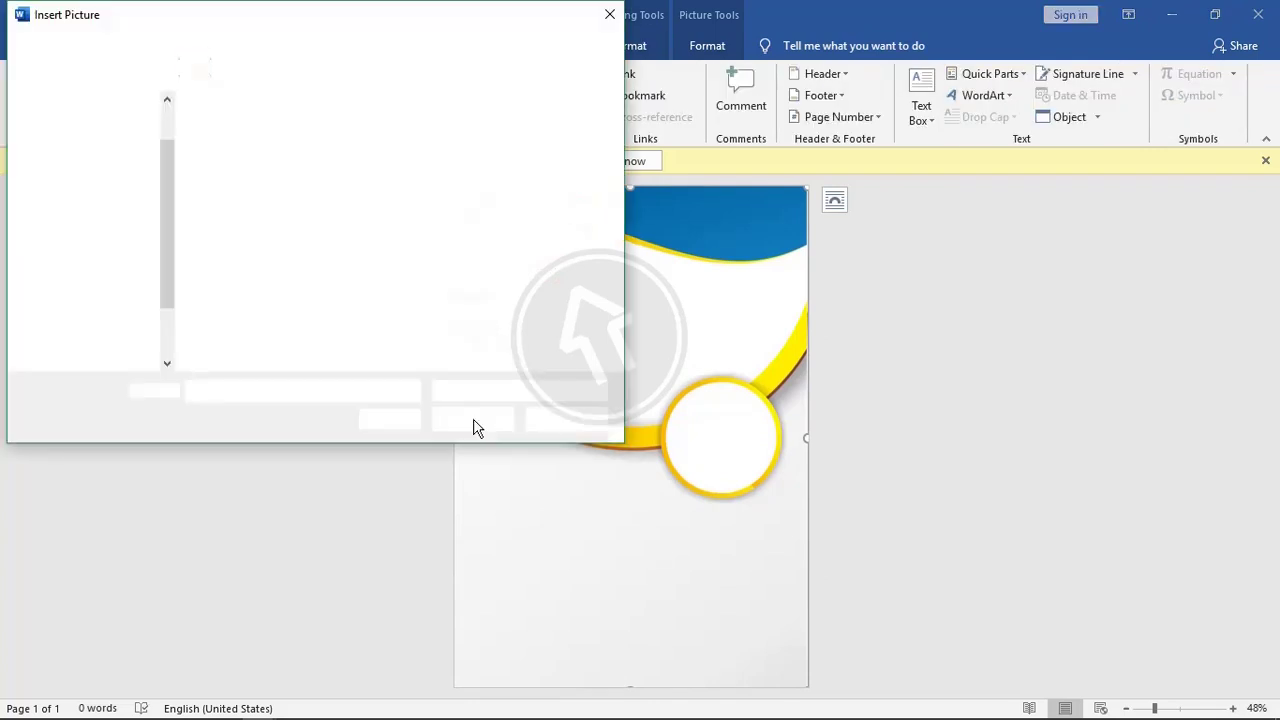
click(277, 242)
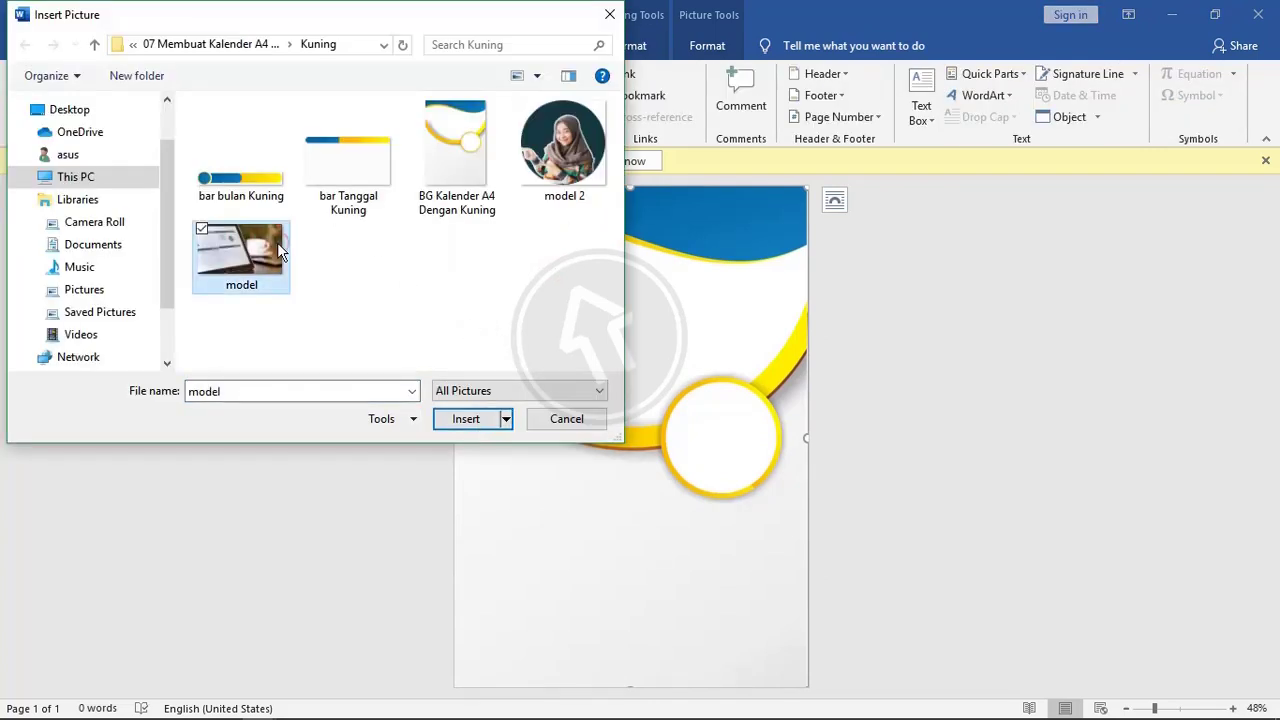
double_click(277, 242)
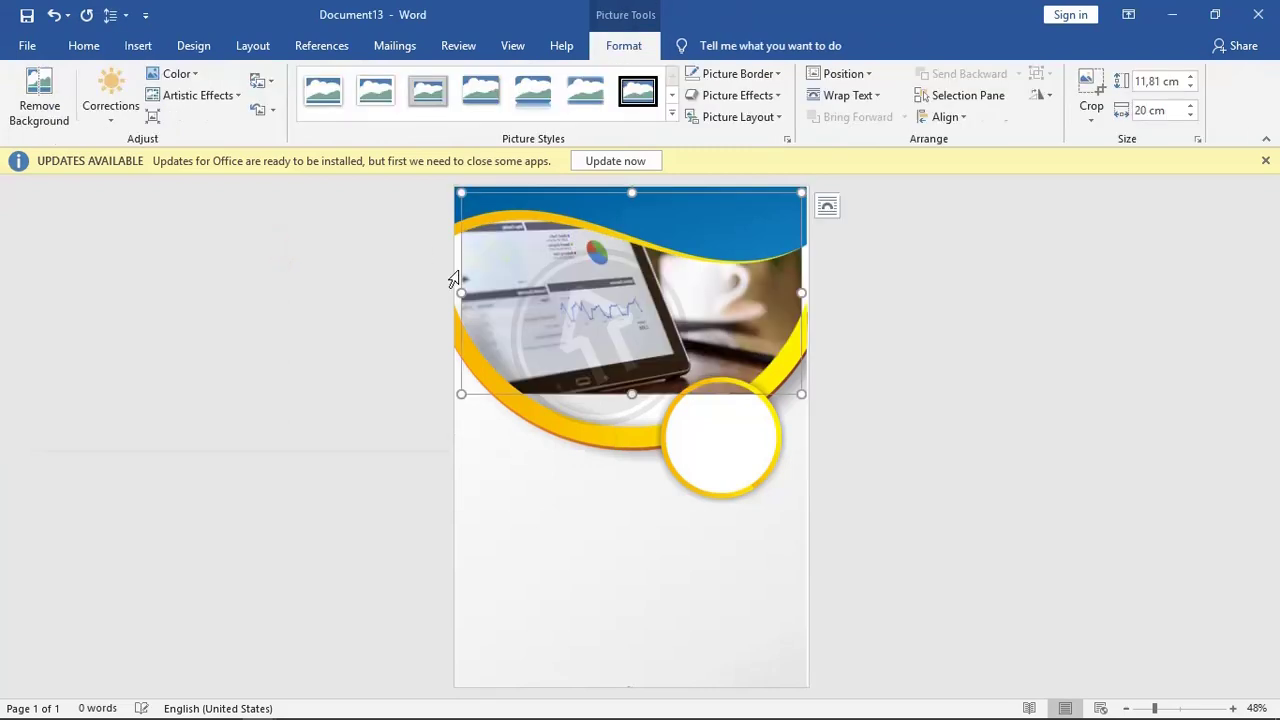
click(840, 74)
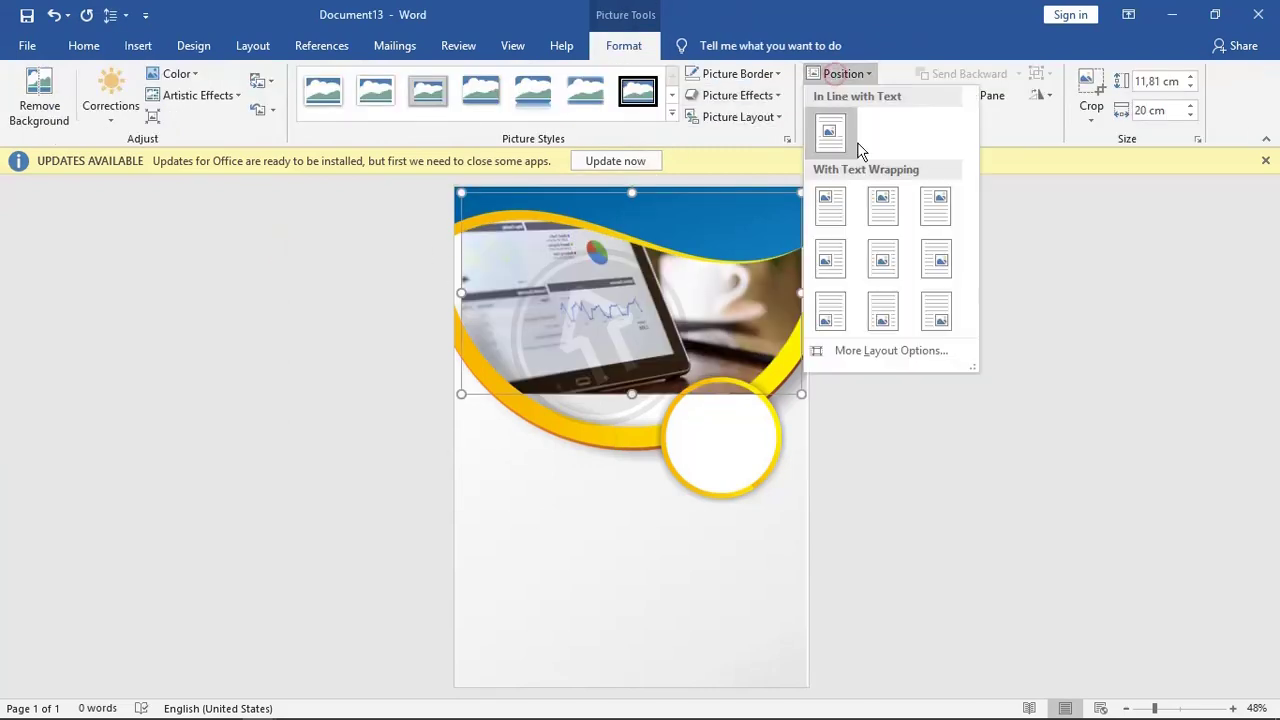
click(878, 207)
- Stretch the photo across the header and send it behind the wave background shape
click(461, 399)
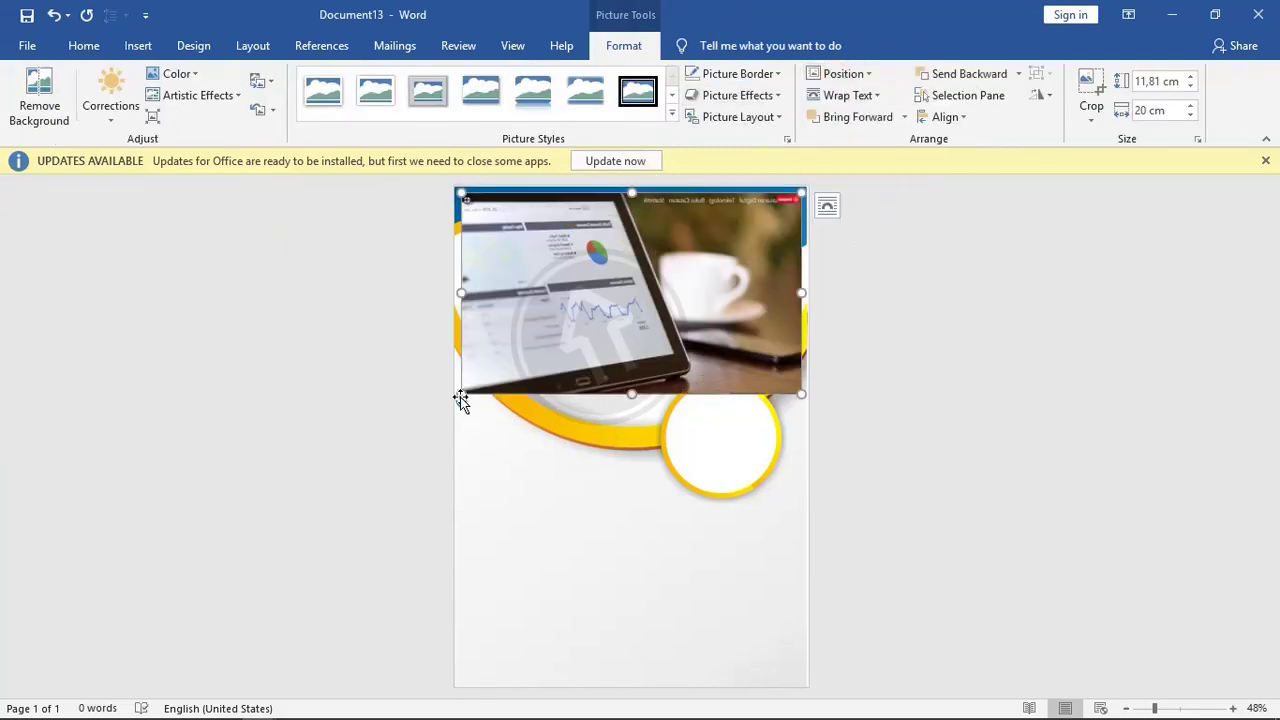
mouse_move(458, 394)
mouse_down()
mouse_move(445, 405)
mouse_move(460, 408)
mouse_up()
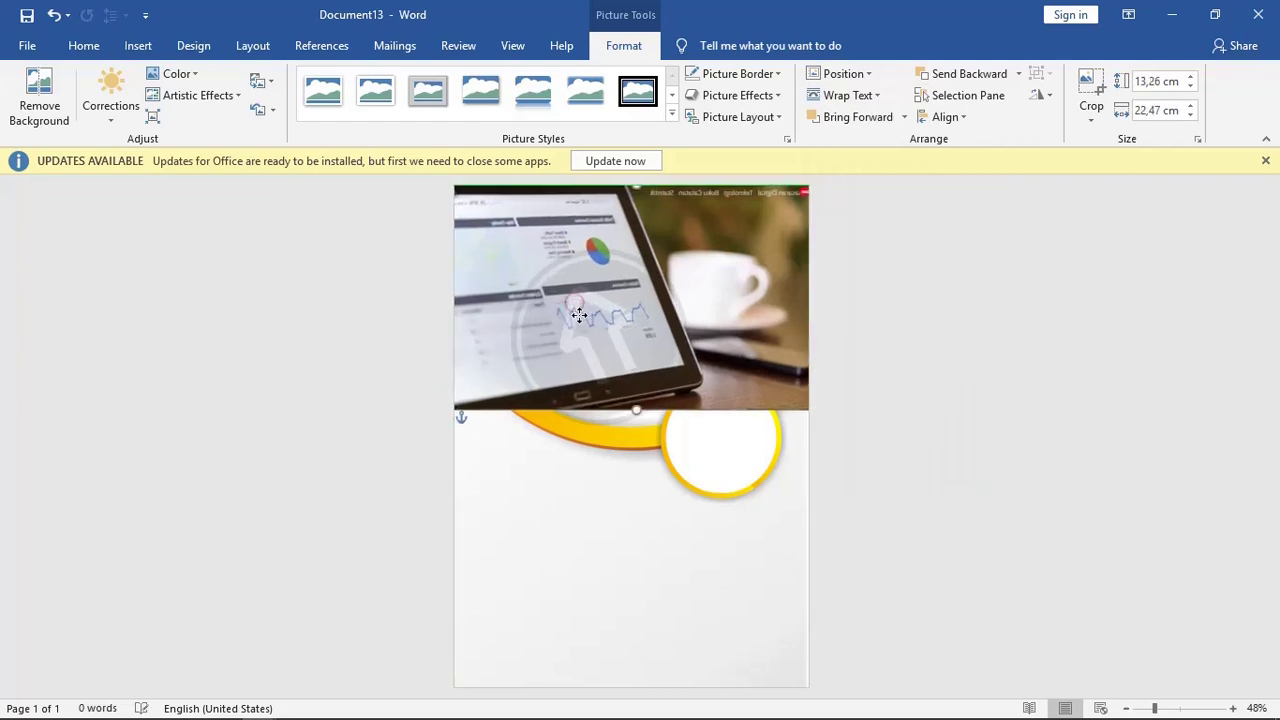
drag(595, 282, 600, 302)
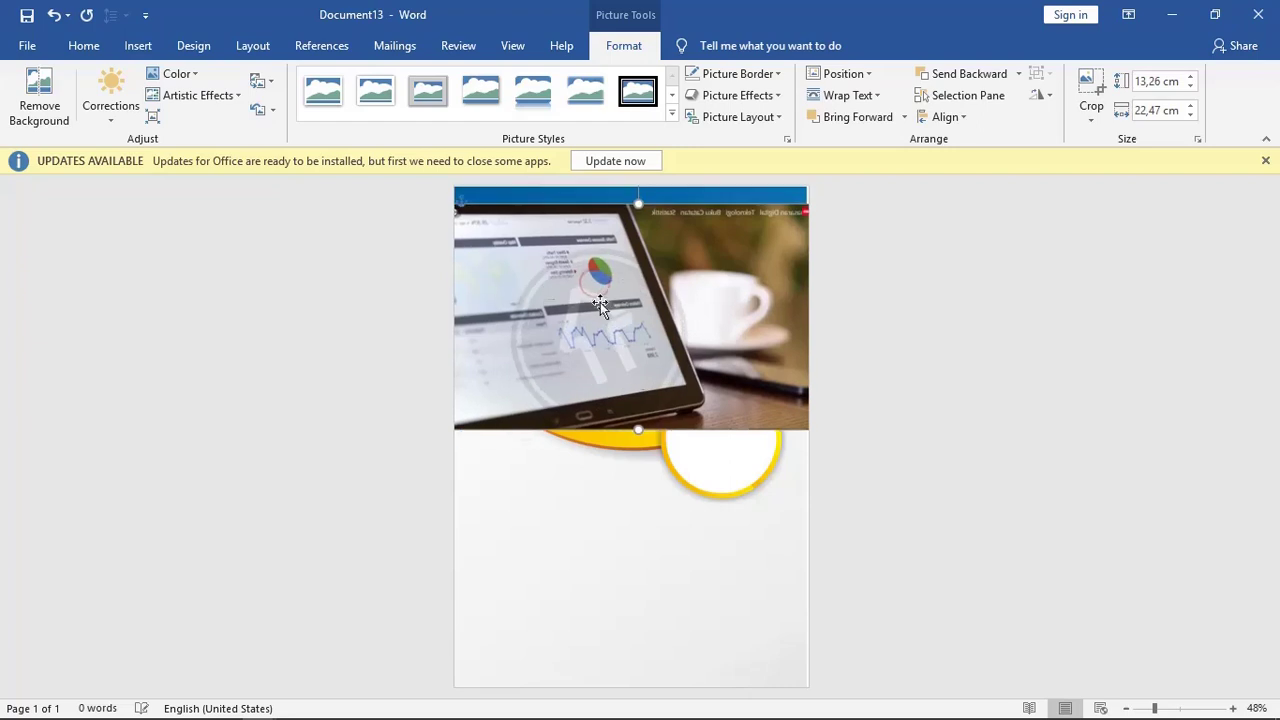
right_click(600, 302)
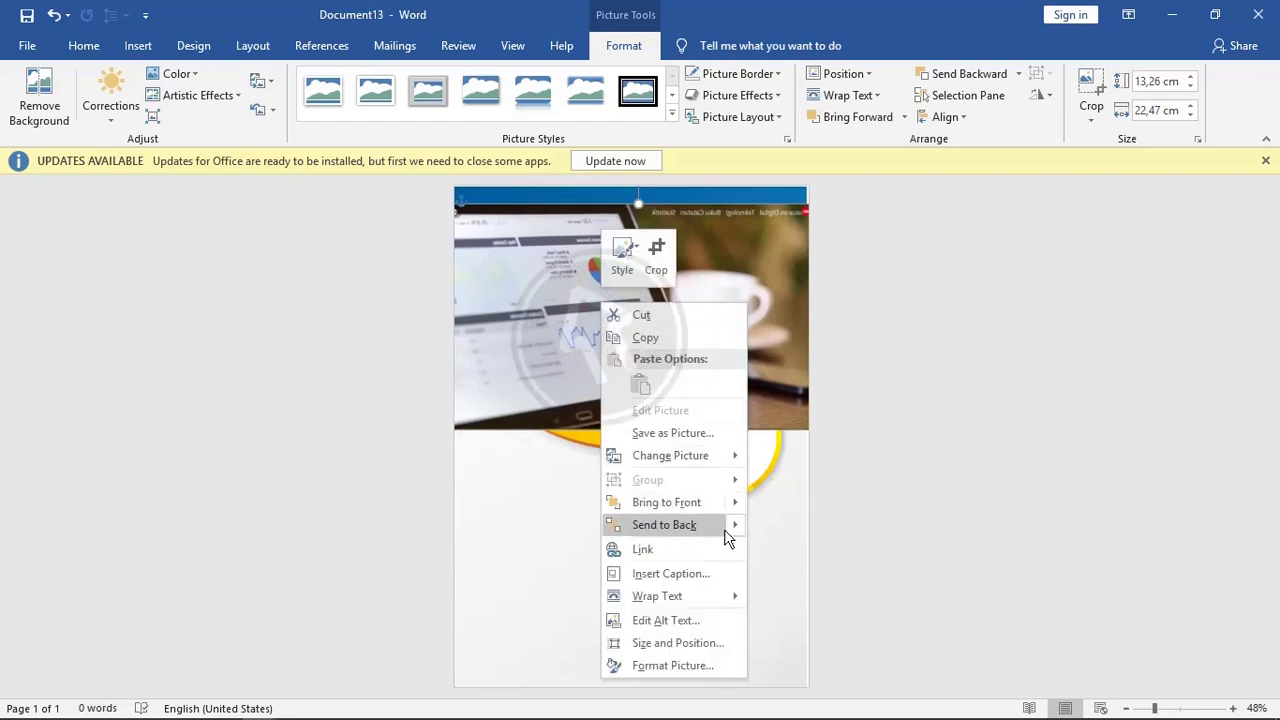
mouse_move(727, 529)
click(763, 543)
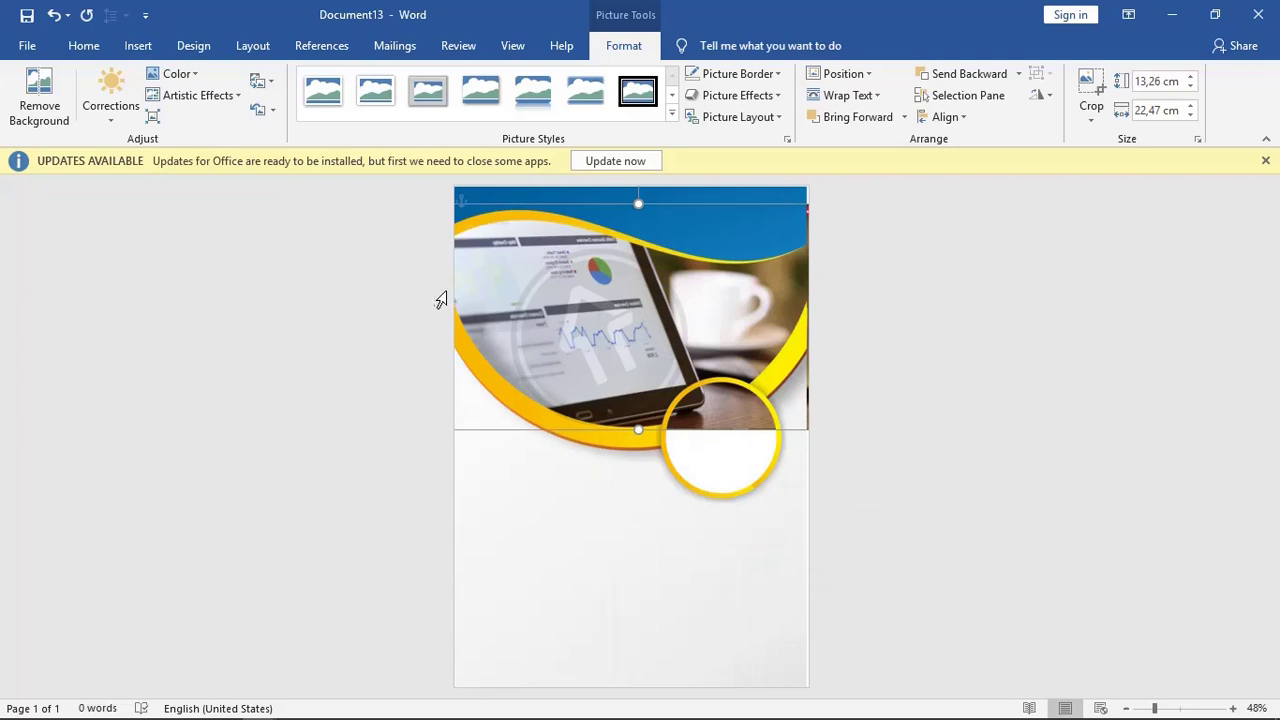
click(504, 452)
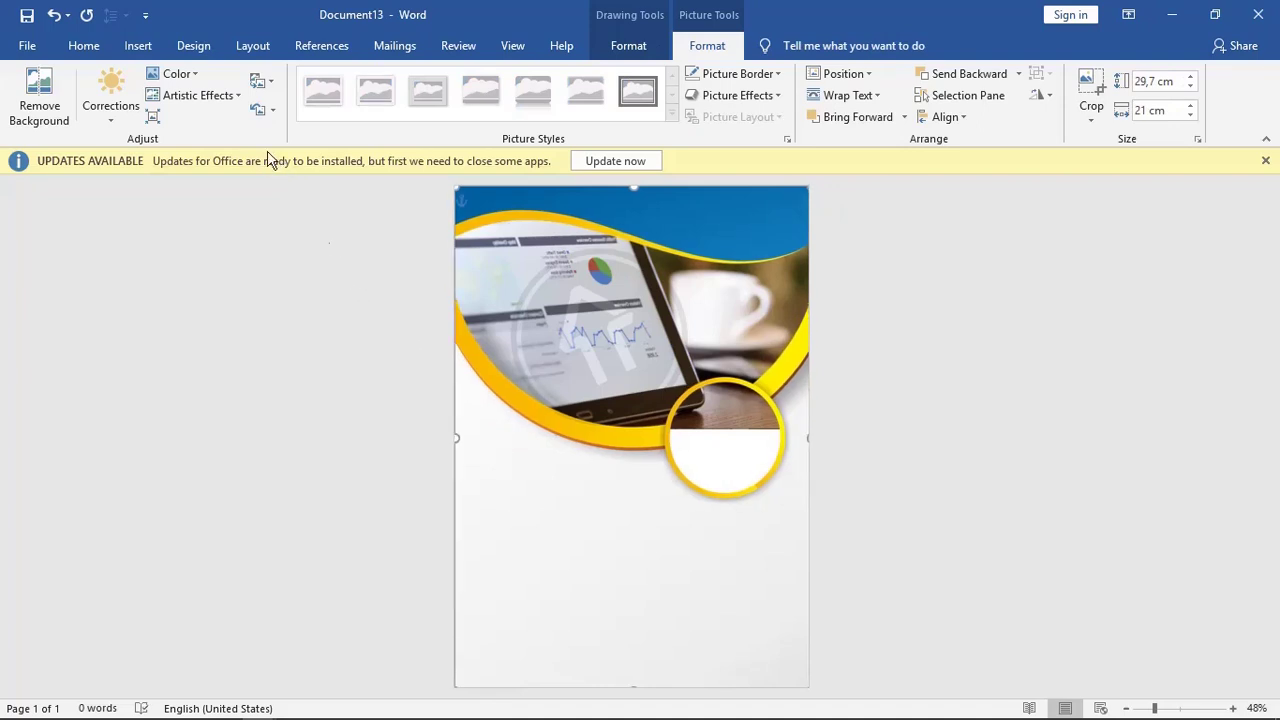
- Insert the model 2 portrait and position it at the page's middle right
click(137, 46)
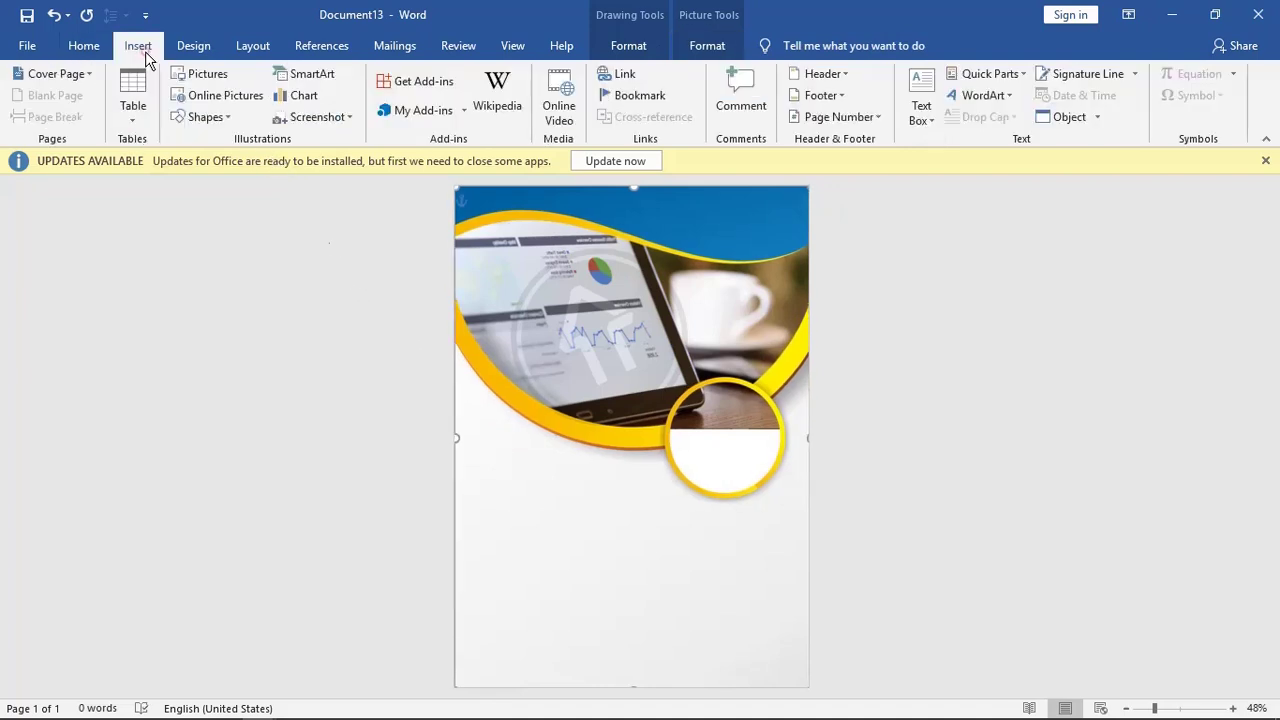
click(172, 78)
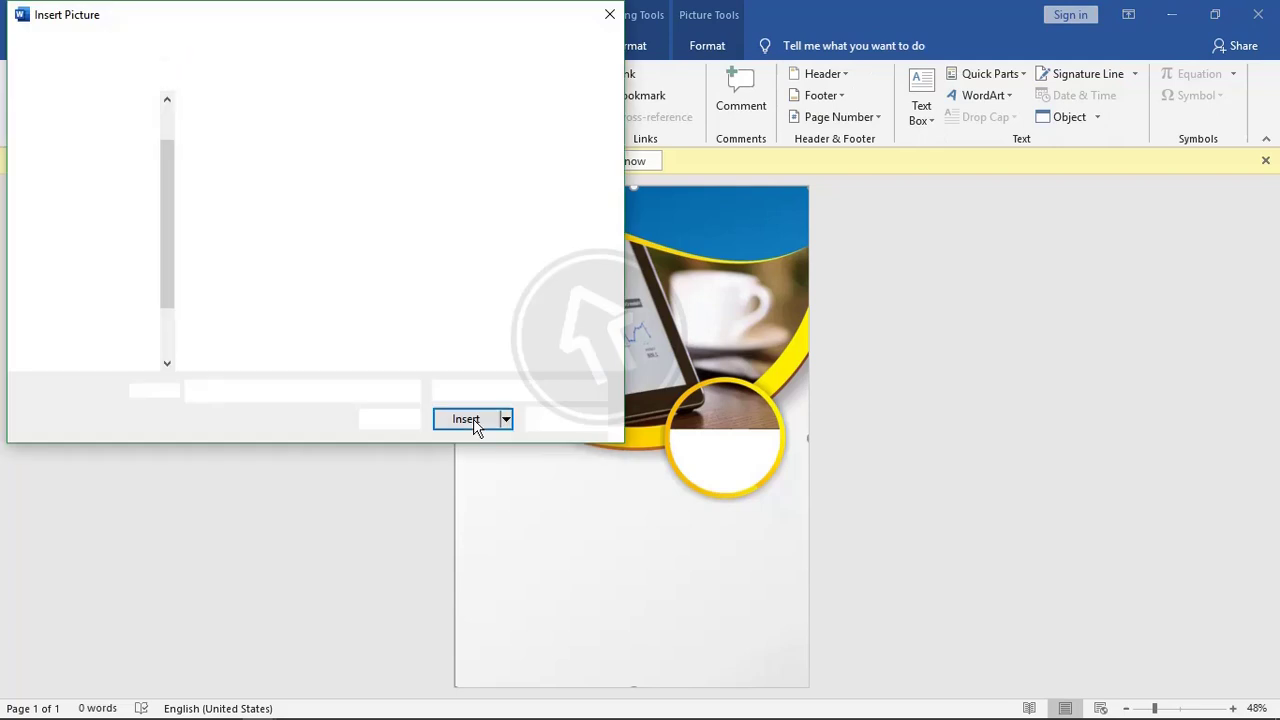
click(549, 190)
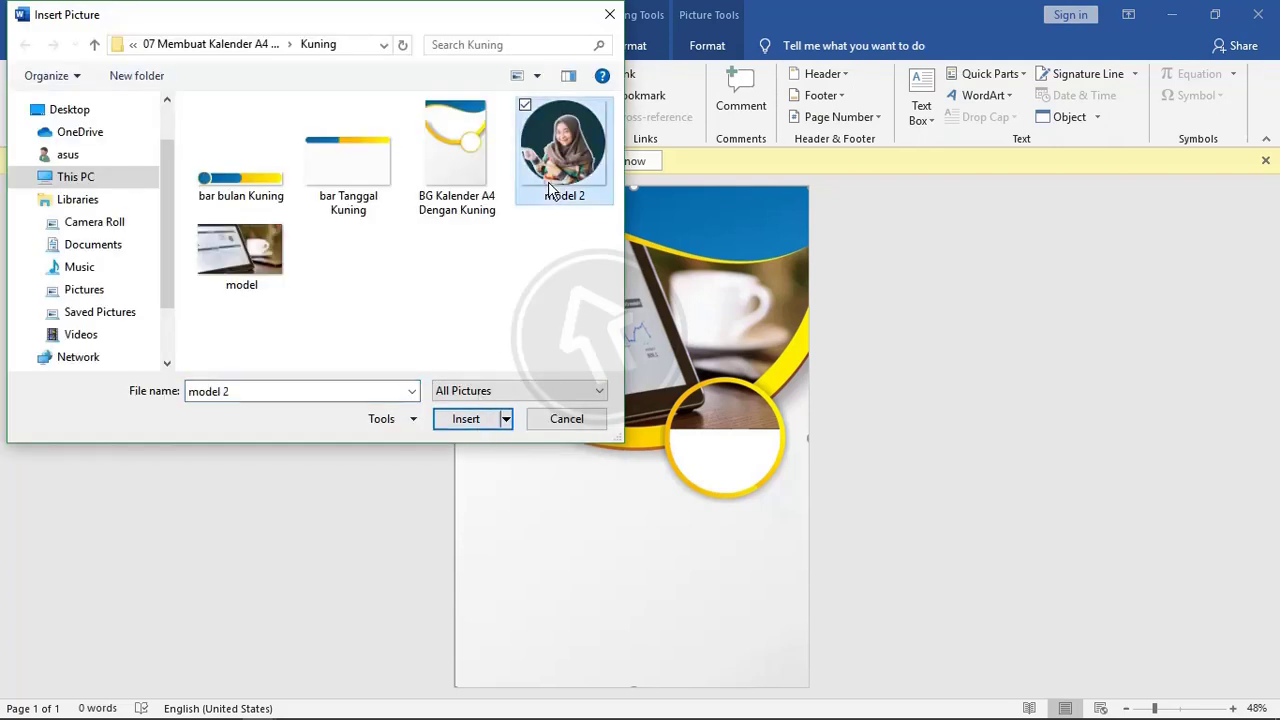
double_click(549, 190)
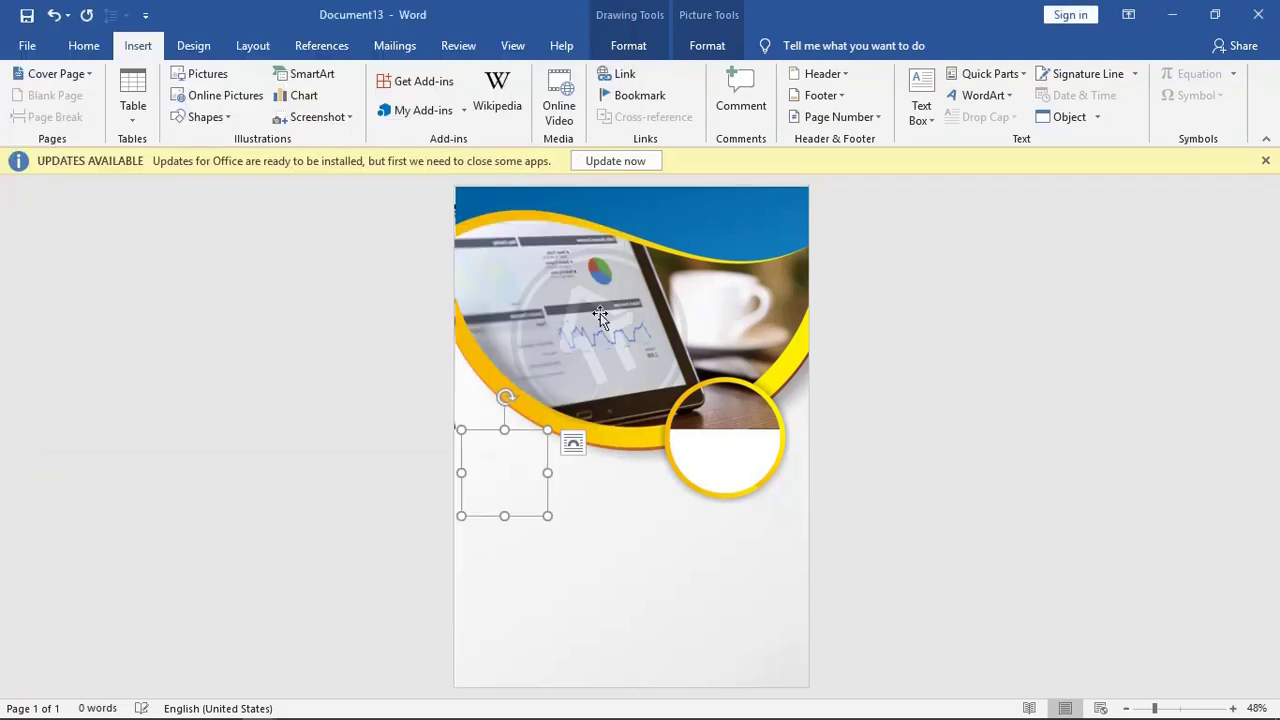
click(845, 73)
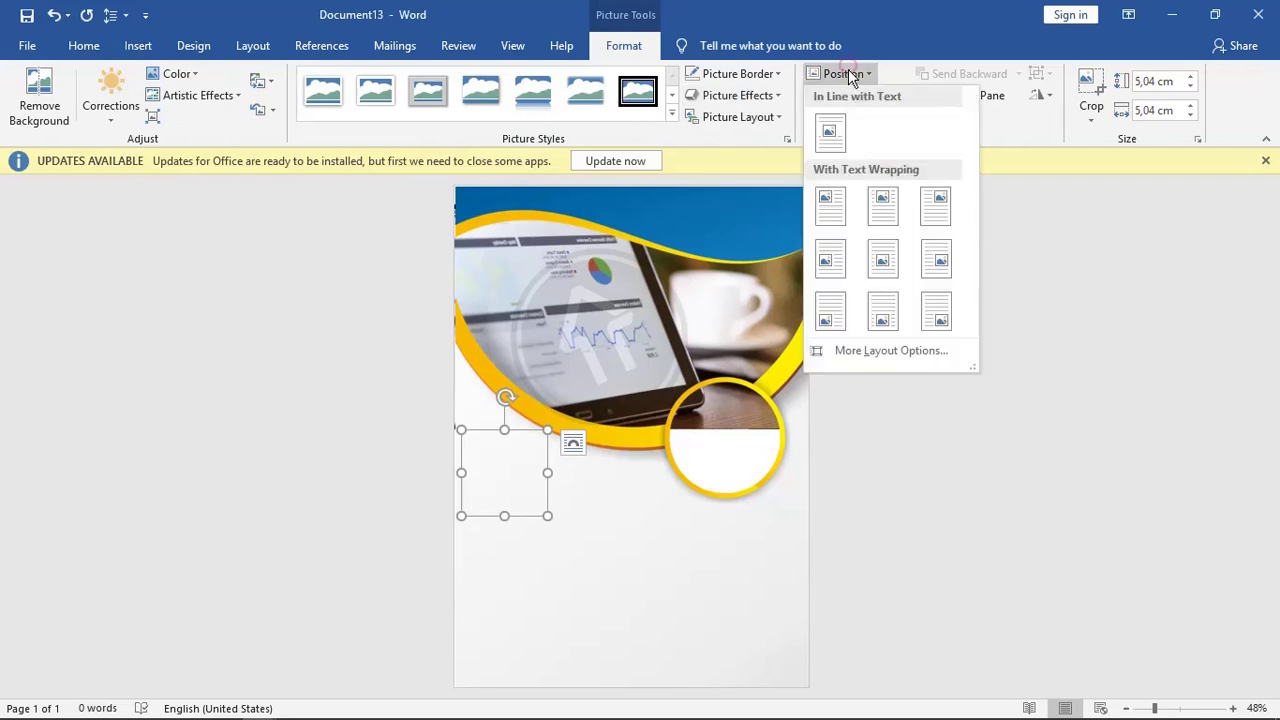
click(922, 250)
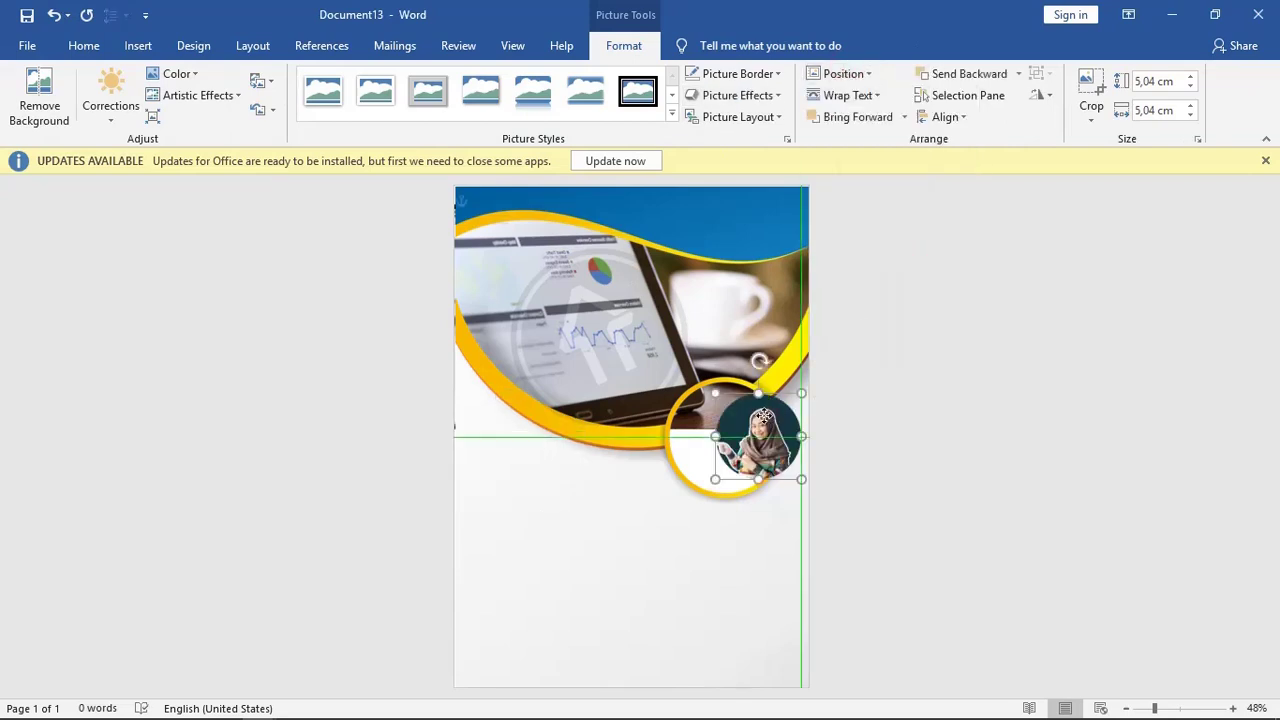
- Enlarge the portrait to 7,14 cm, centre it in the yellow circle, and send it one layer back
drag(772, 415, 757, 415)
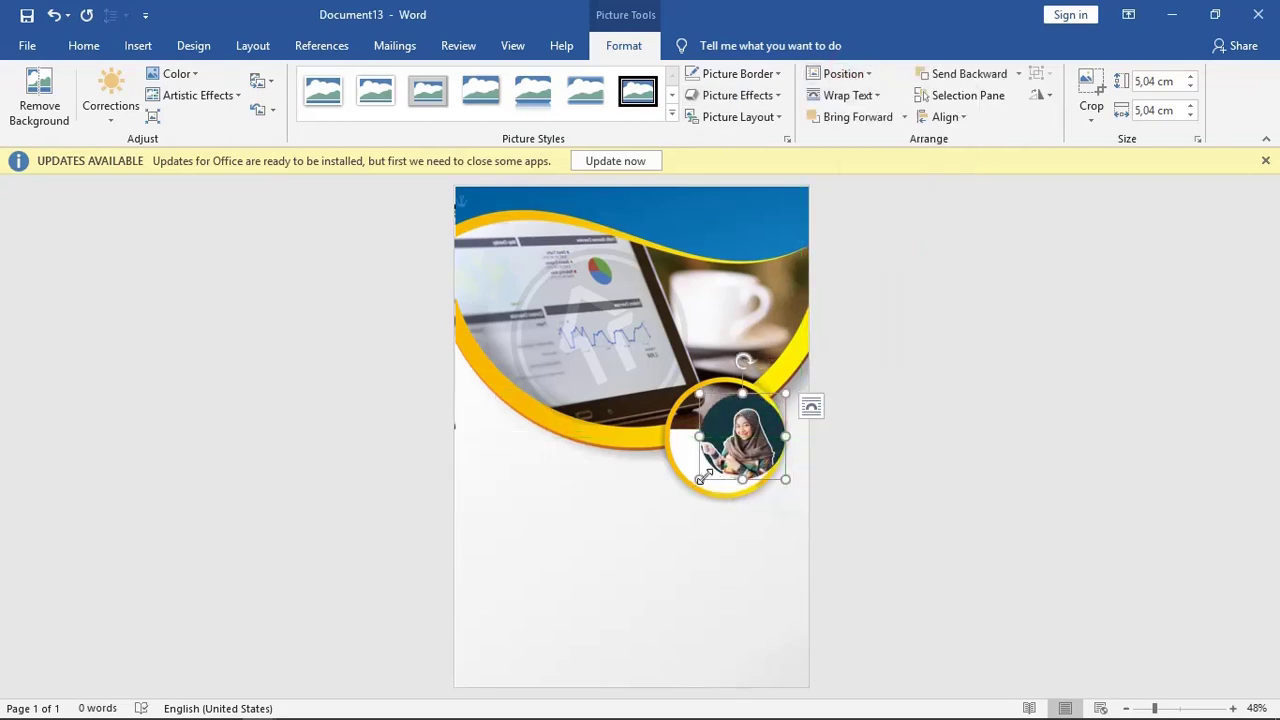
drag(701, 478, 686, 491)
drag(732, 446, 703, 447)
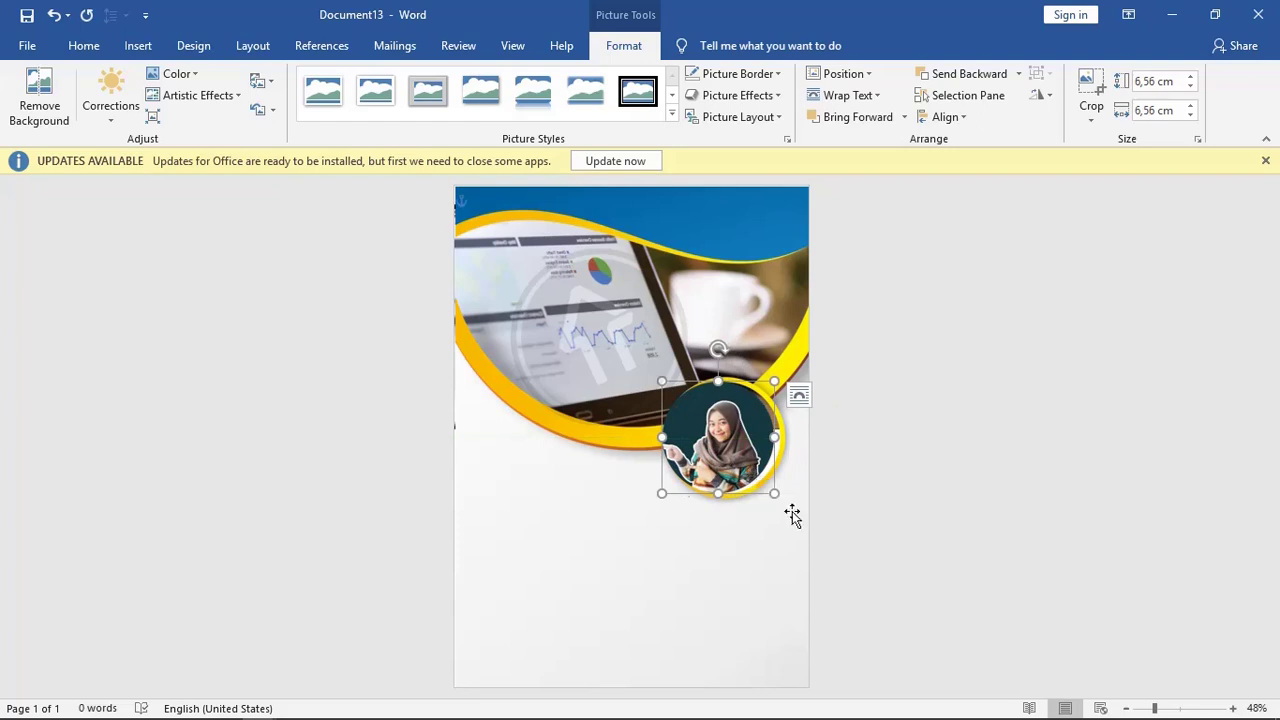
drag(774, 493, 790, 500)
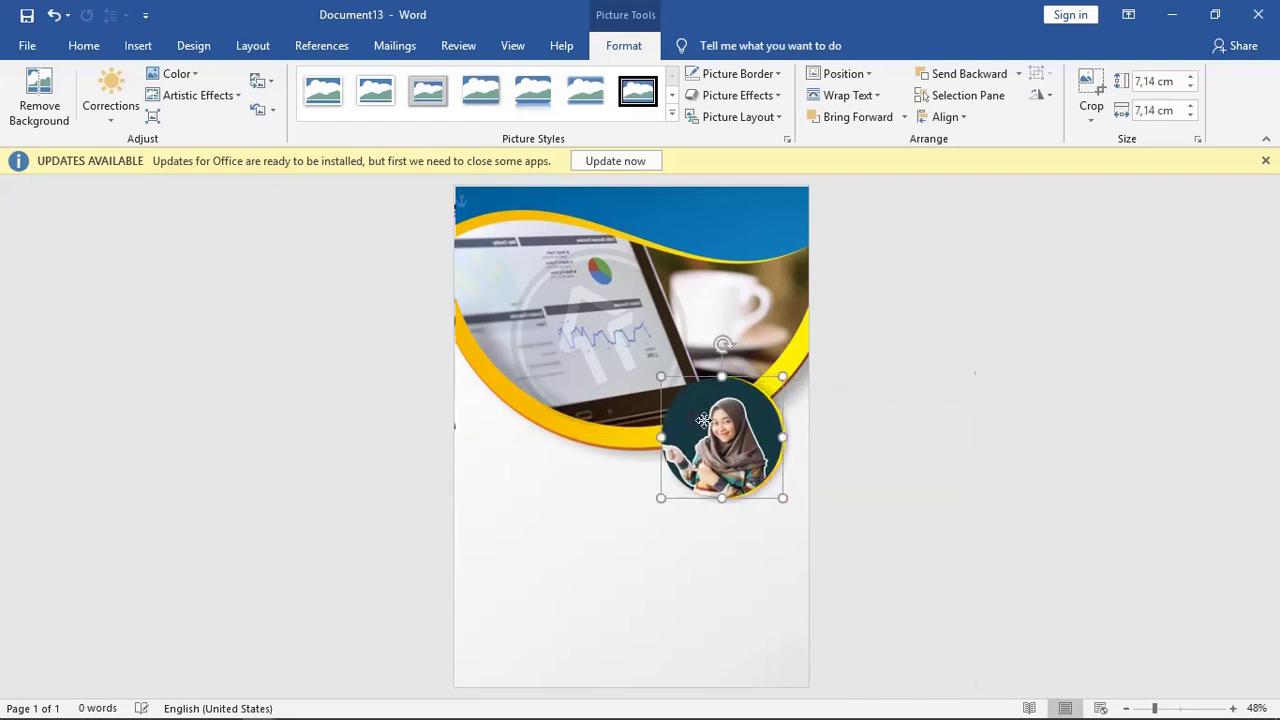
drag(703, 421, 698, 424)
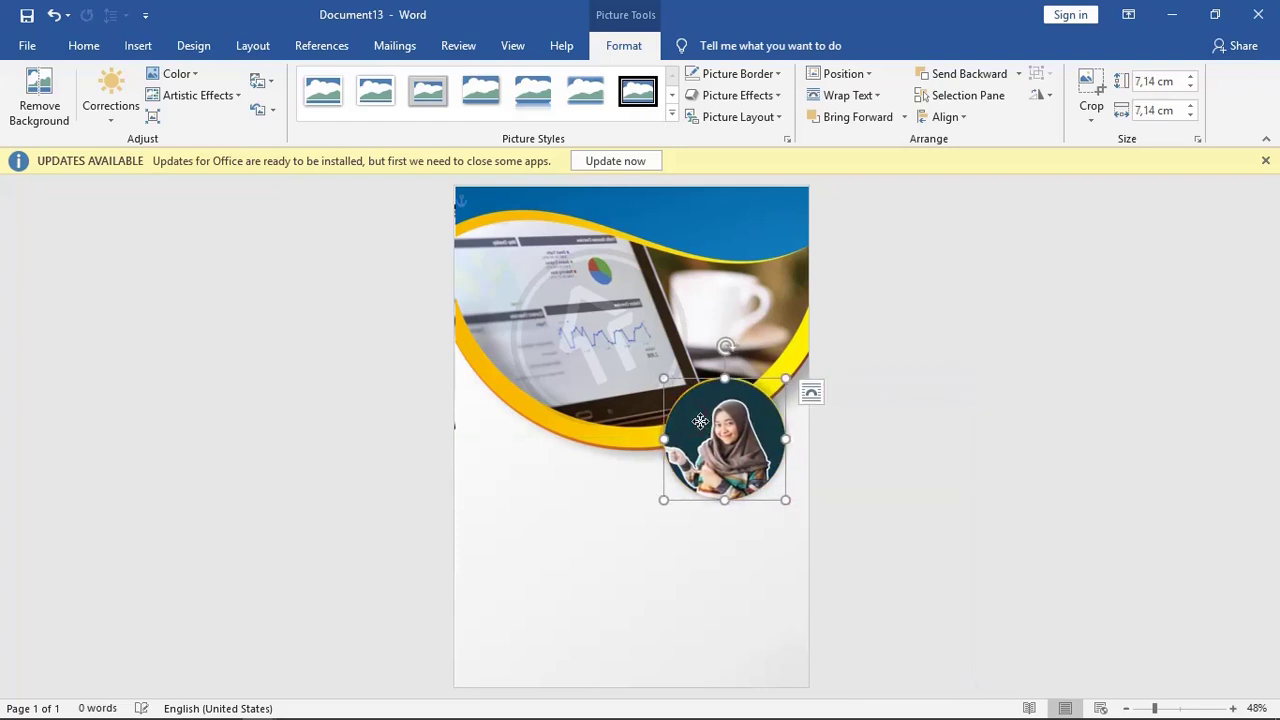
right_click(700, 424)
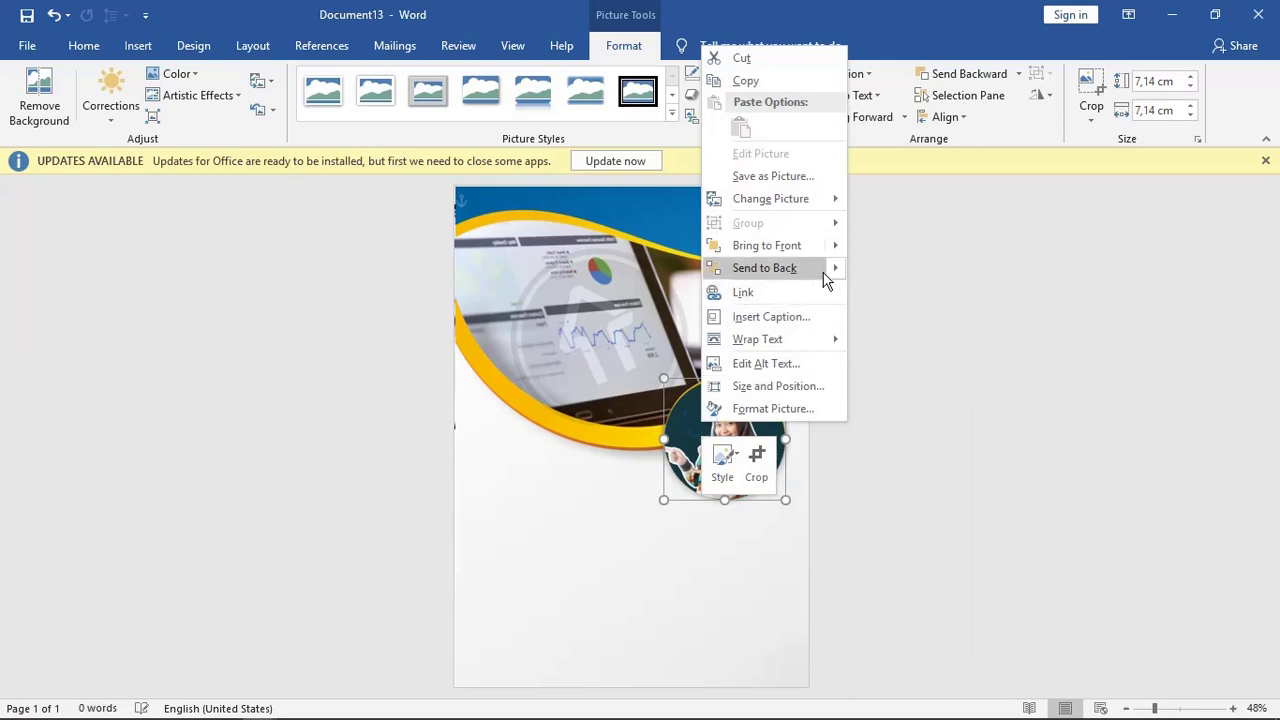
mouse_move(837, 266)
click(887, 291)
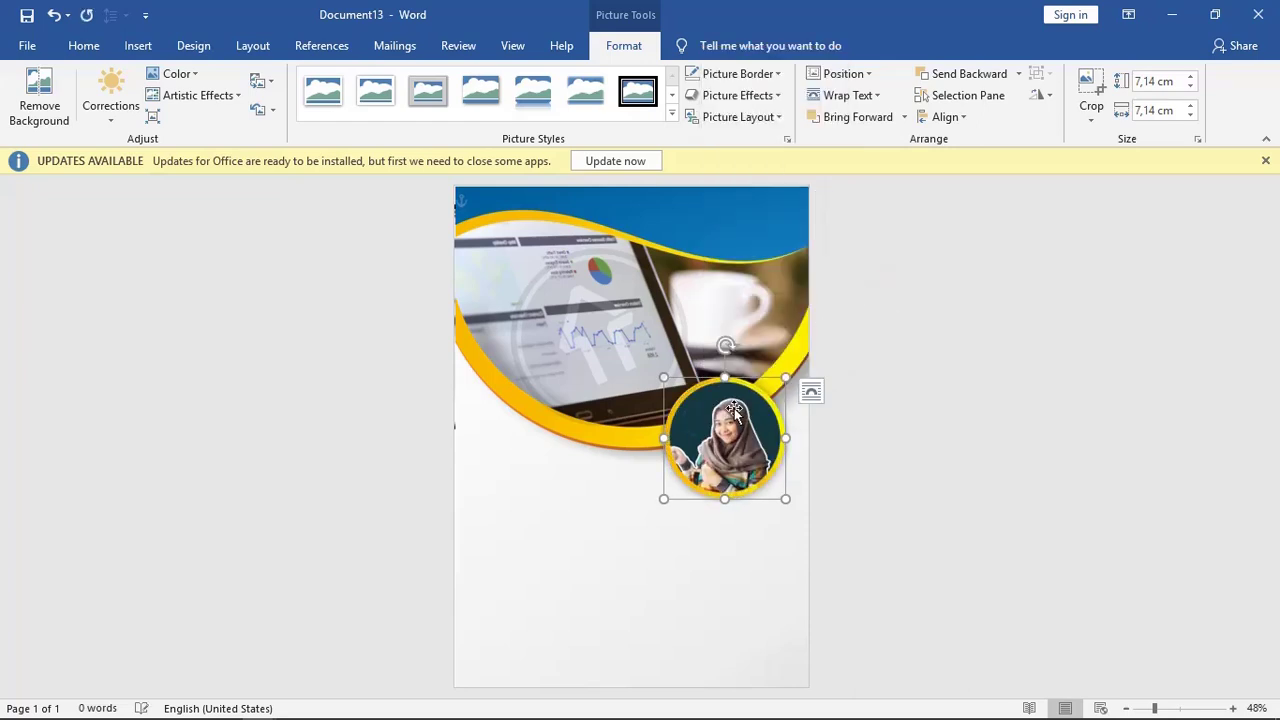
click(545, 458)
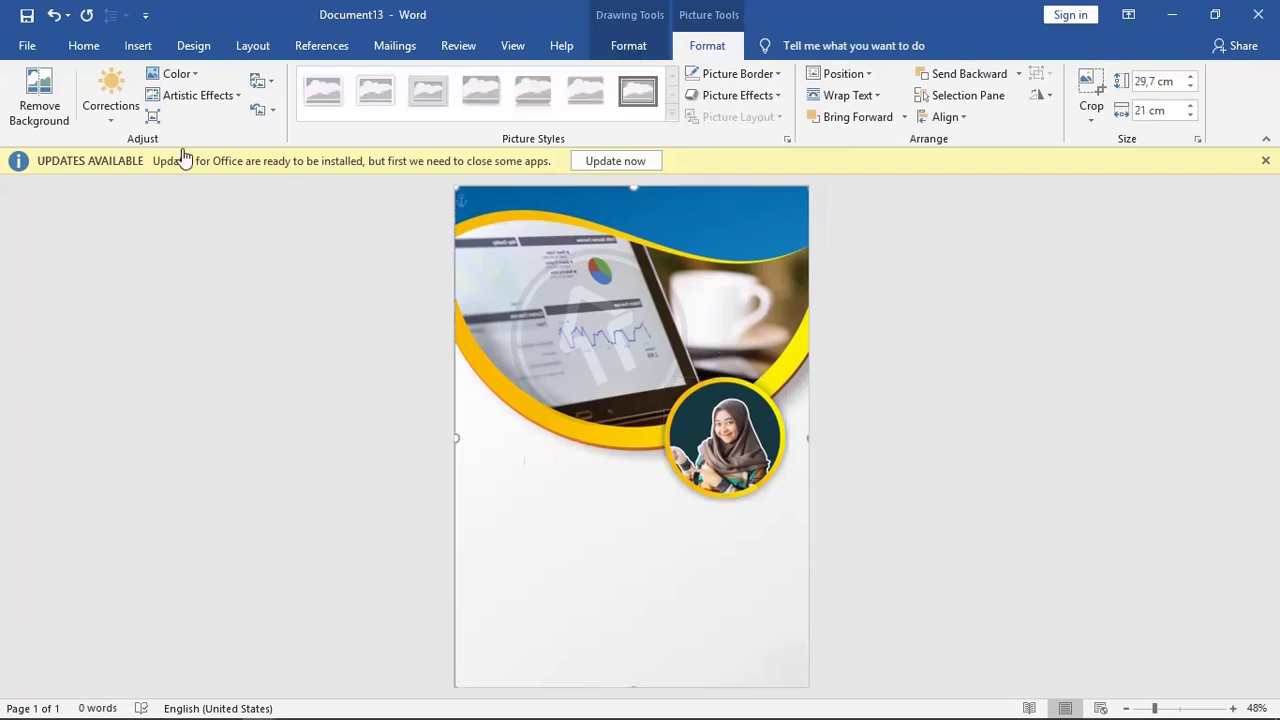
- Draw an unfilled text box at the top right and paste the right-aligned two-line KALENDER 2020 title
click(138, 46)
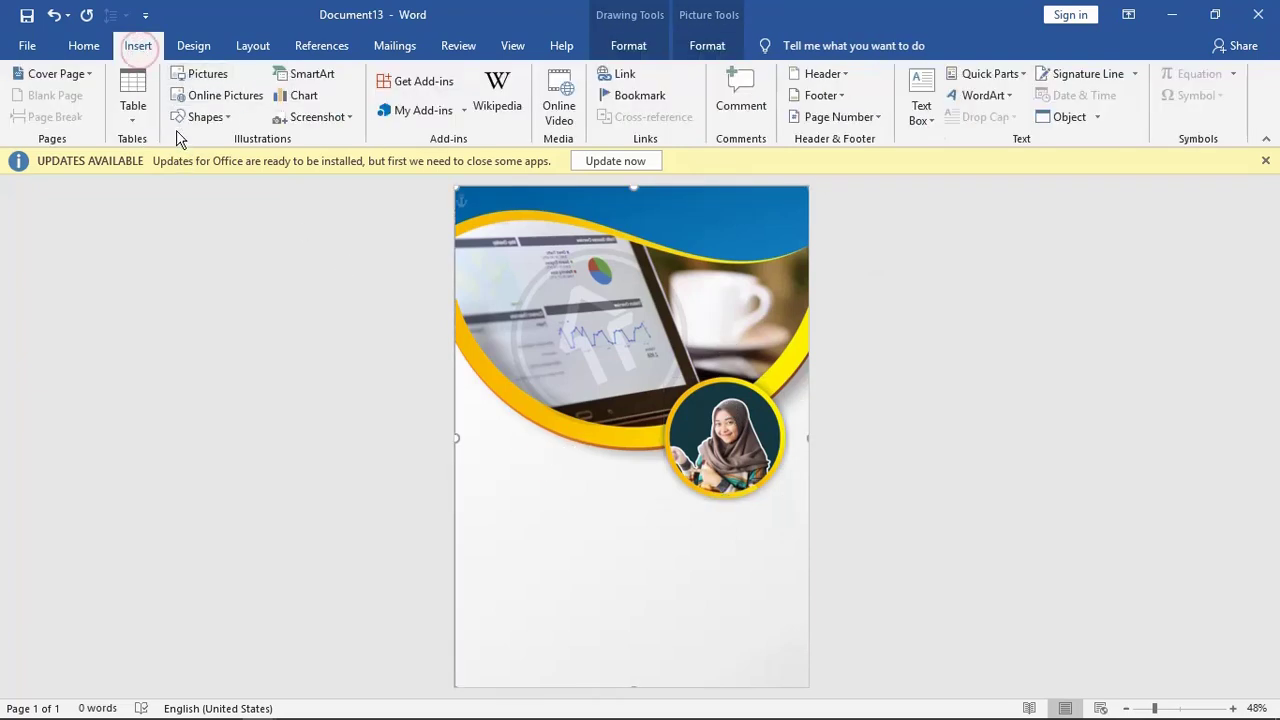
click(205, 117)
click(175, 162)
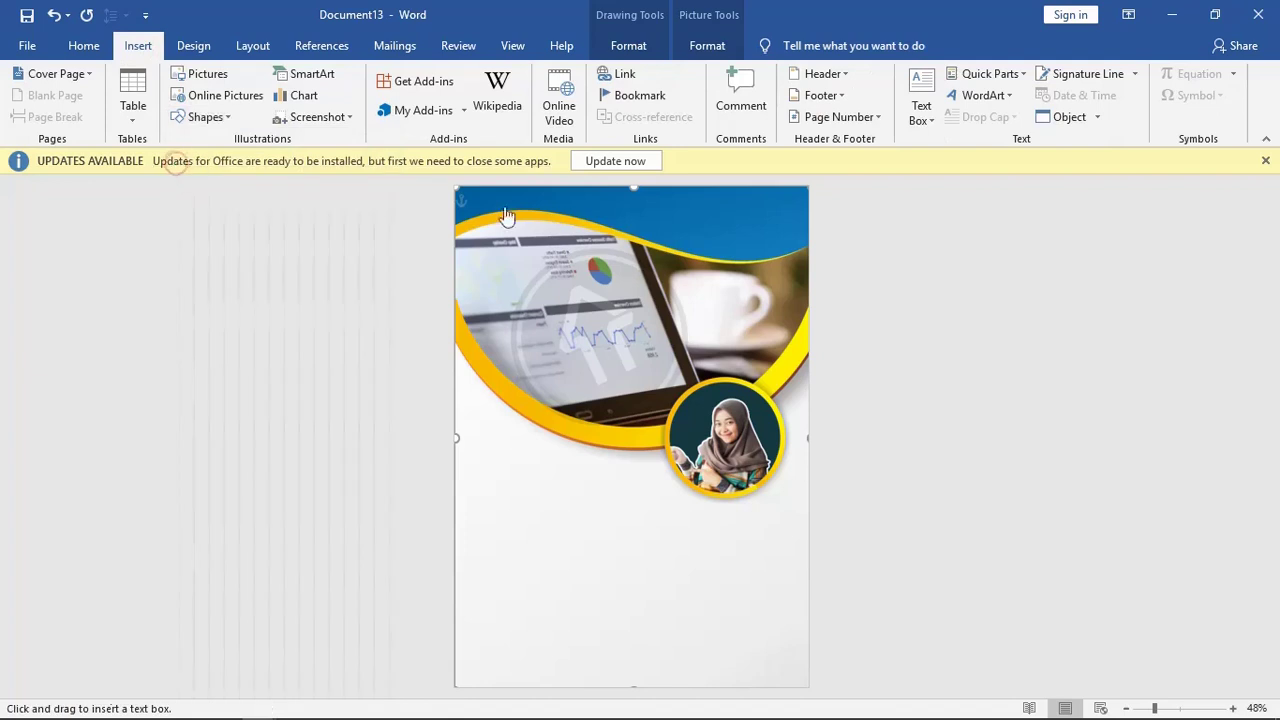
drag(618, 187, 796, 257)
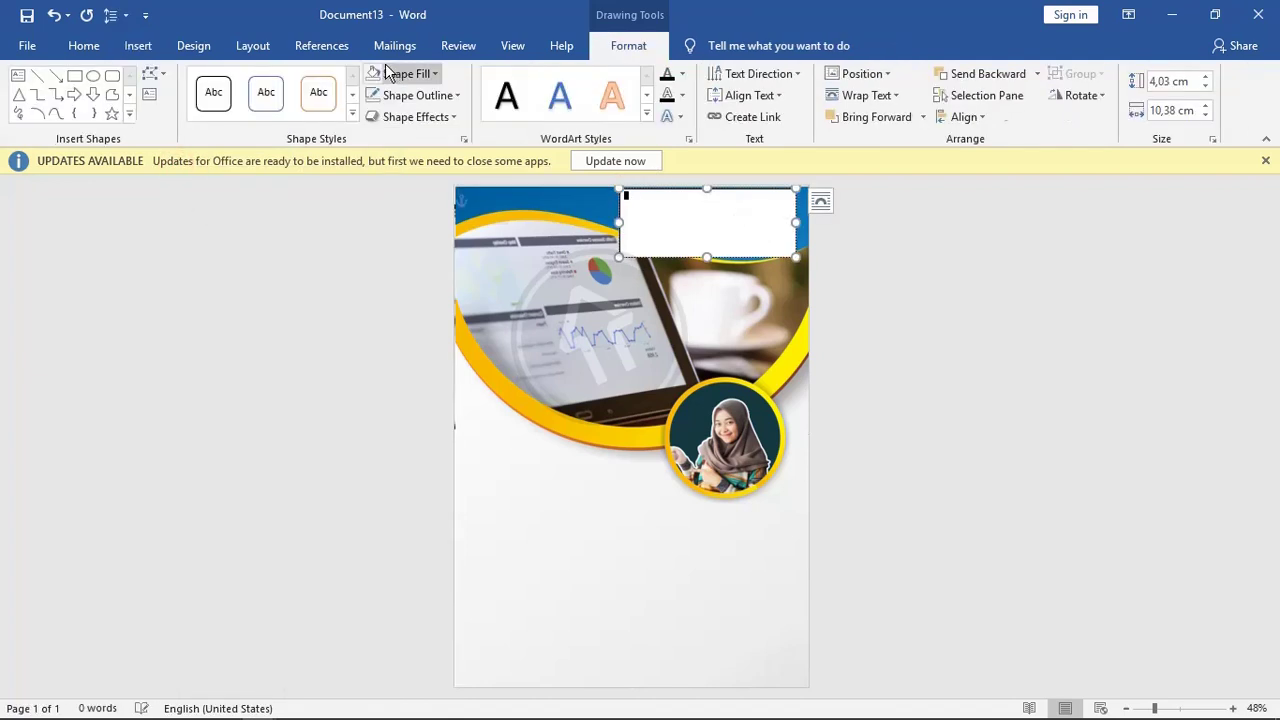
click(375, 76)
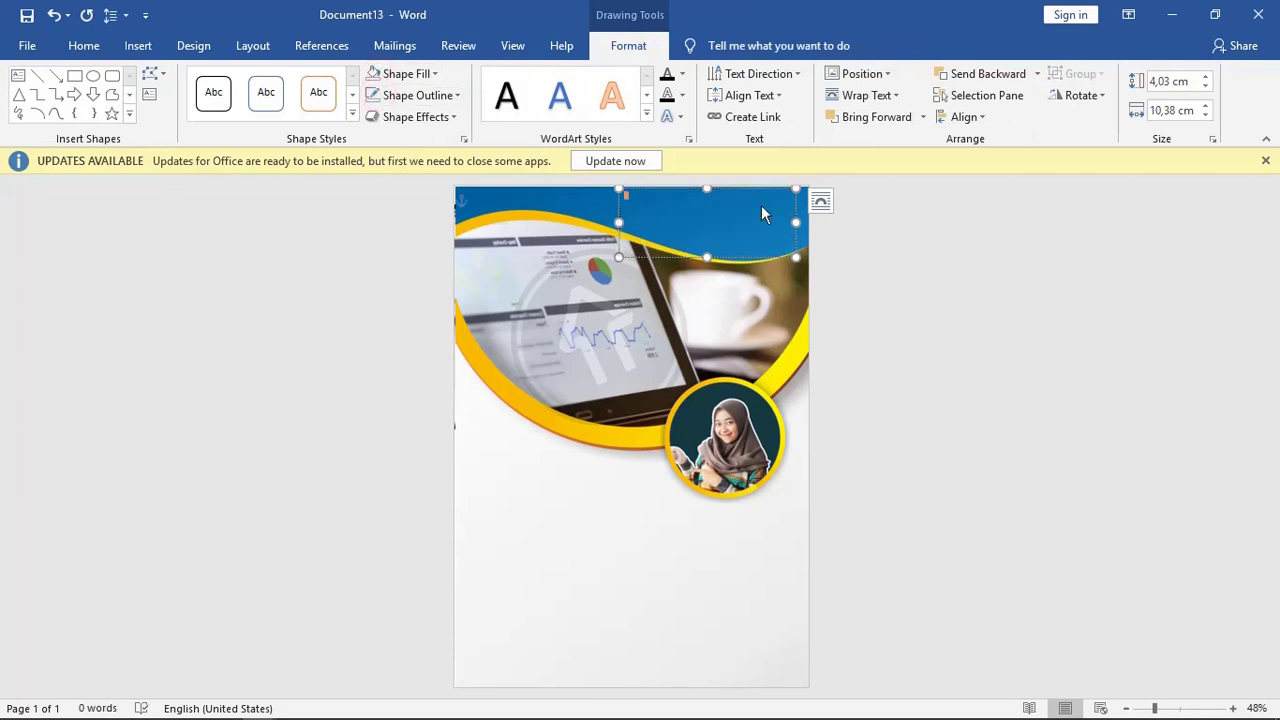
key(ctrl+v)
drag(713, 223, 603, 196)
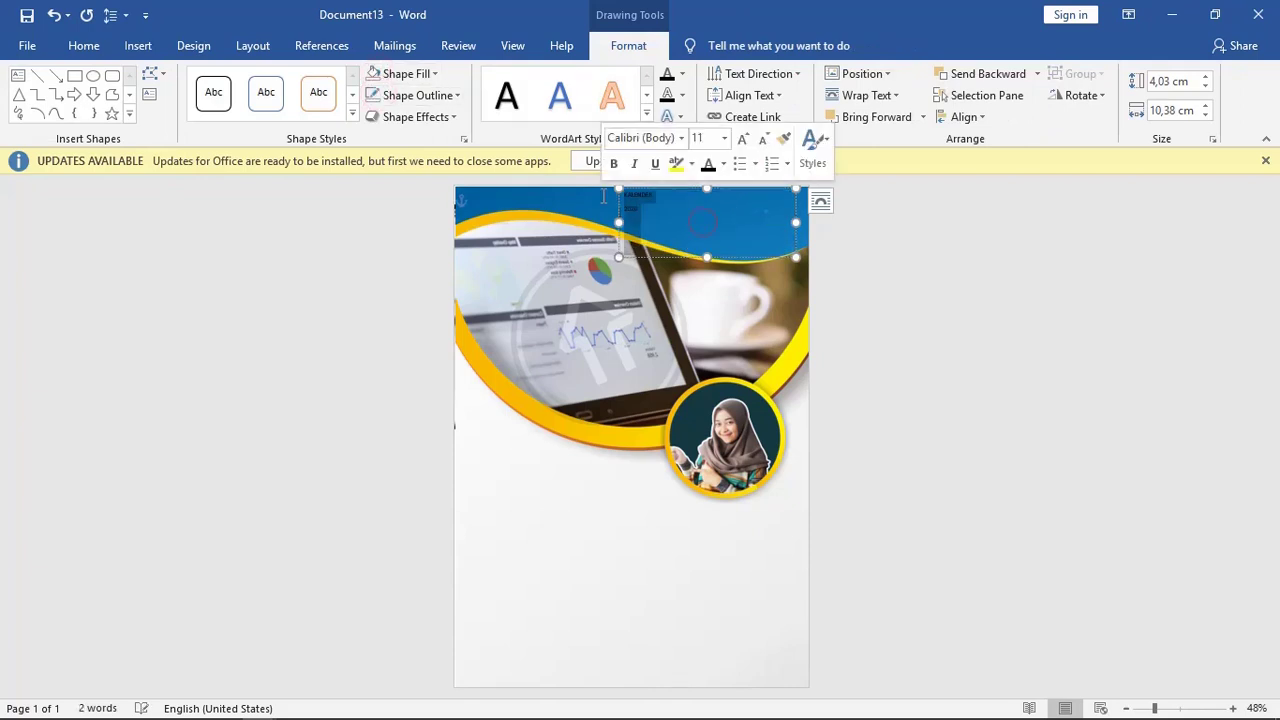
key(ctrl+r)
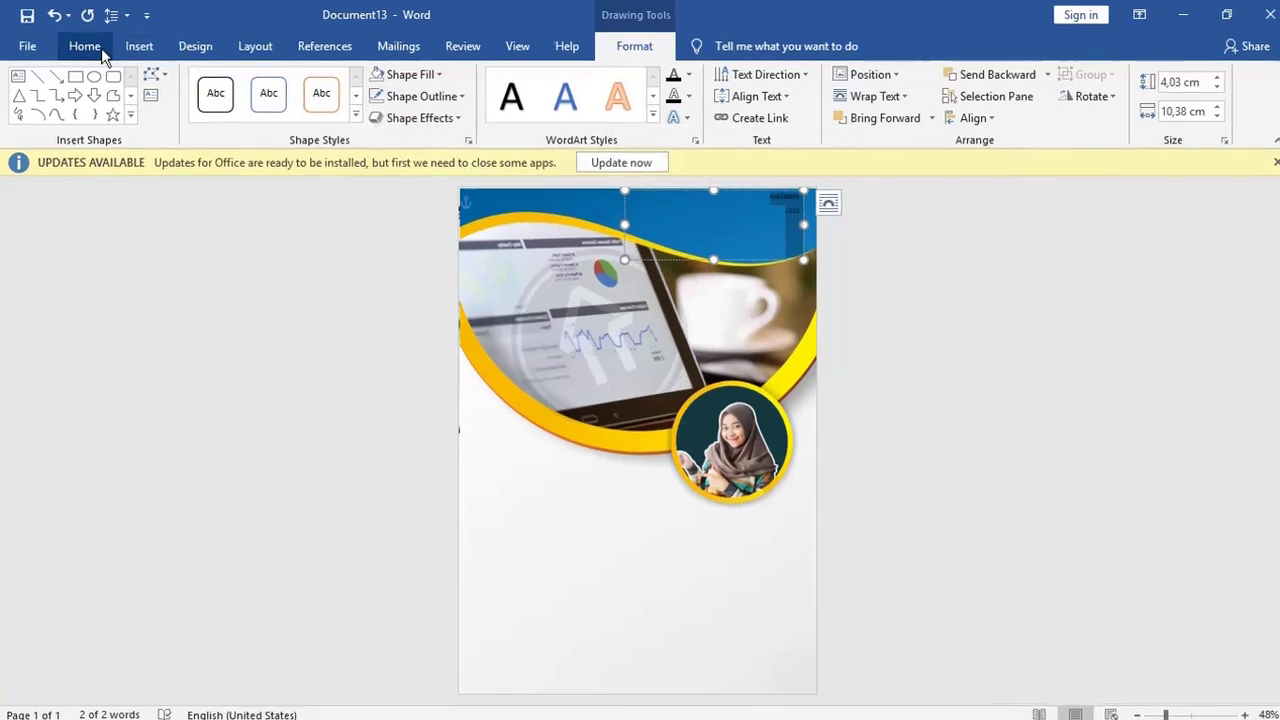
- Set the title's line spacing to 0,75 and remove the space after the paragraph
click(101, 48)
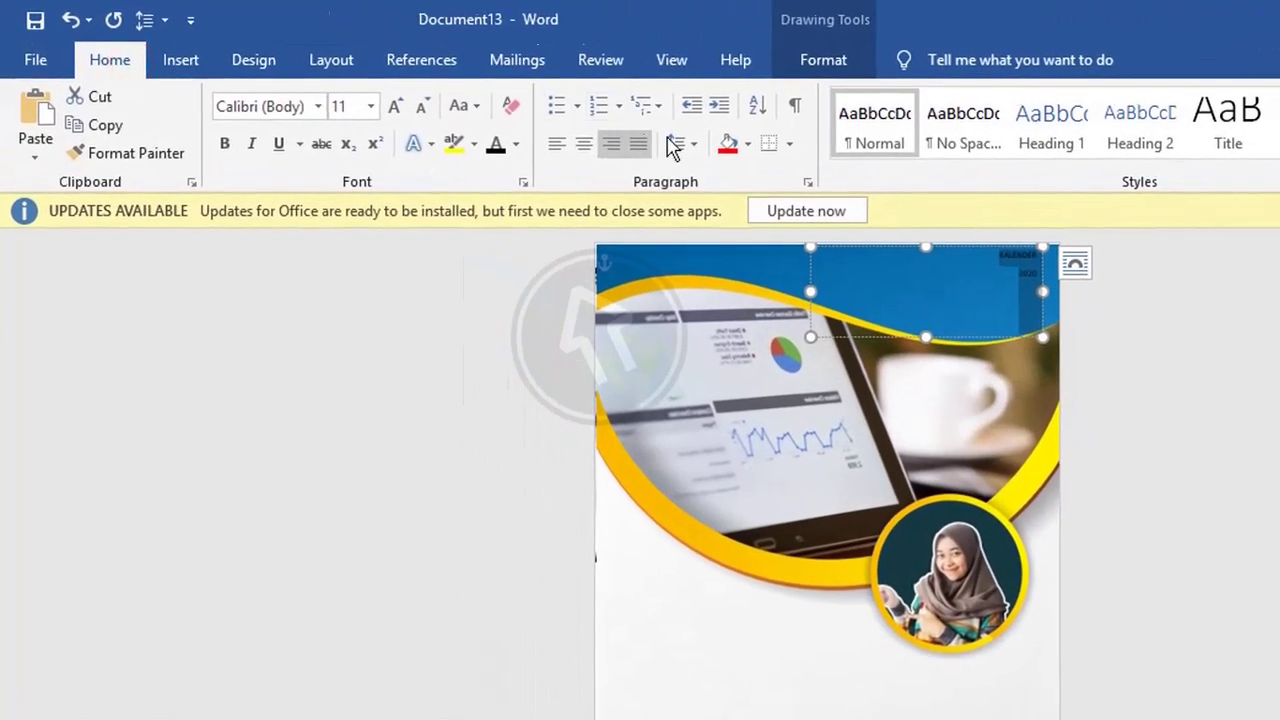
click(677, 145)
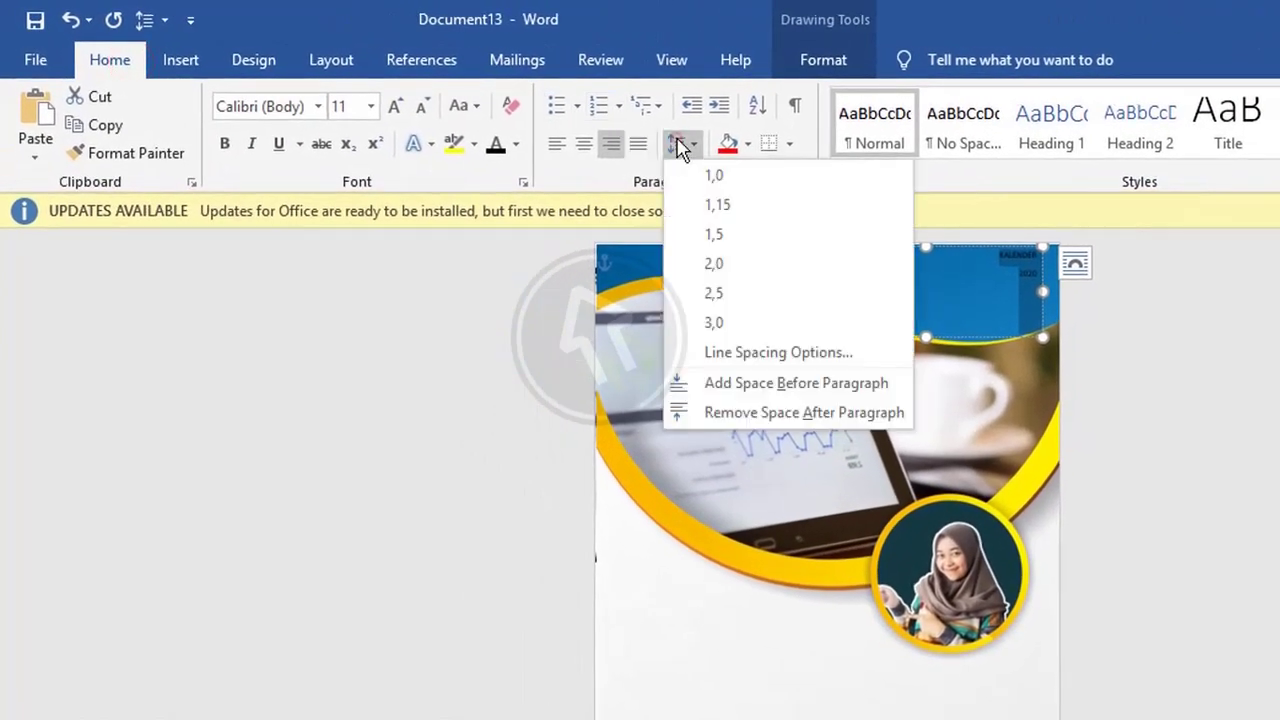
click(740, 352)
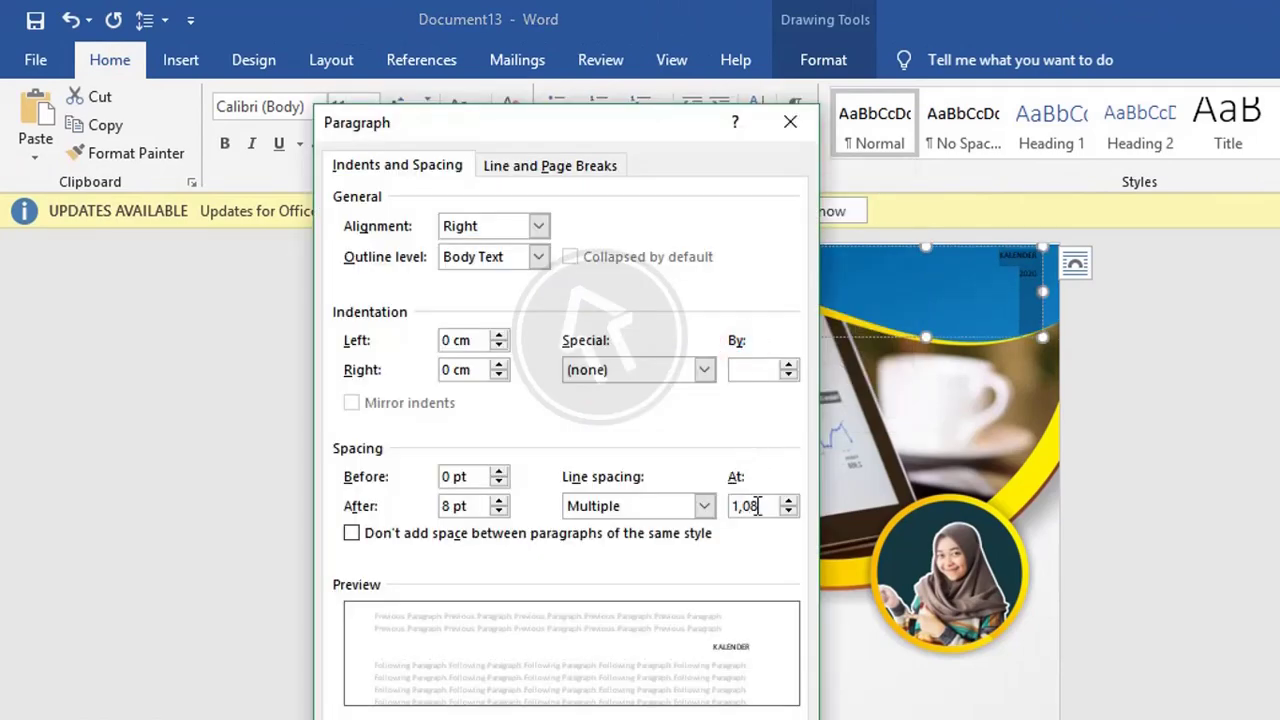
drag(758, 505, 723, 506)
text(0,75)
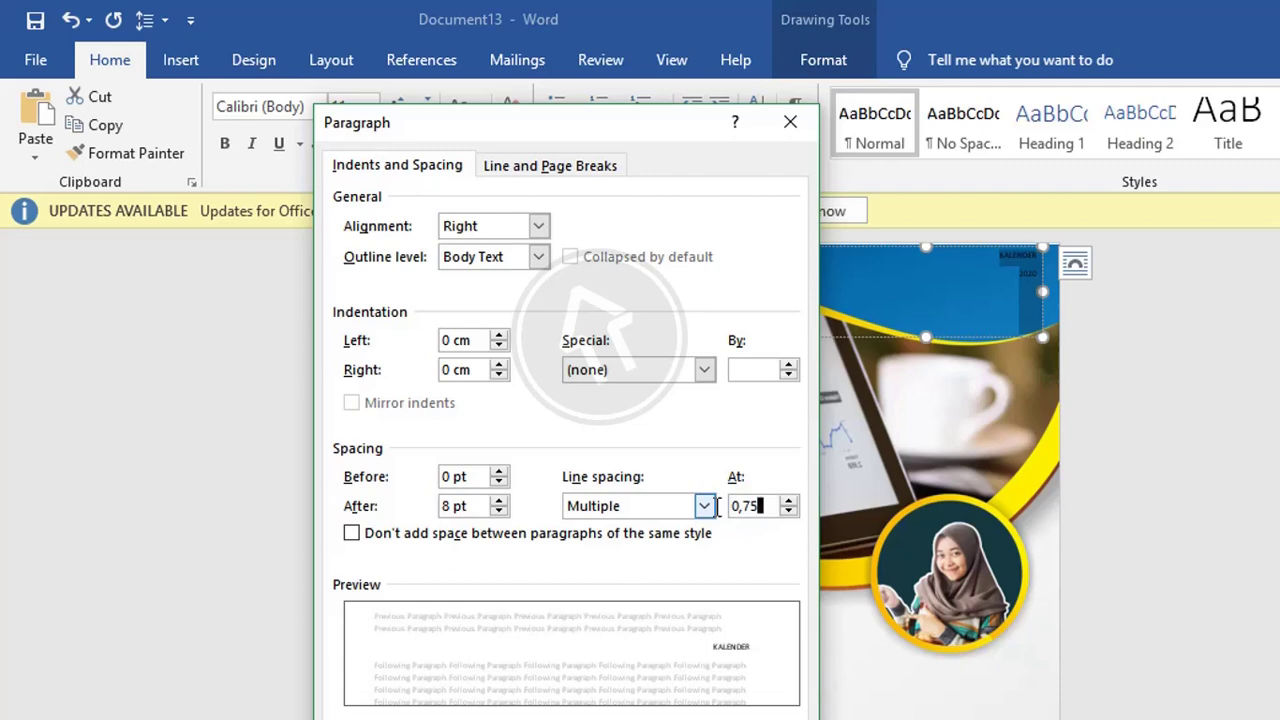
key(Return)
click(690, 148)
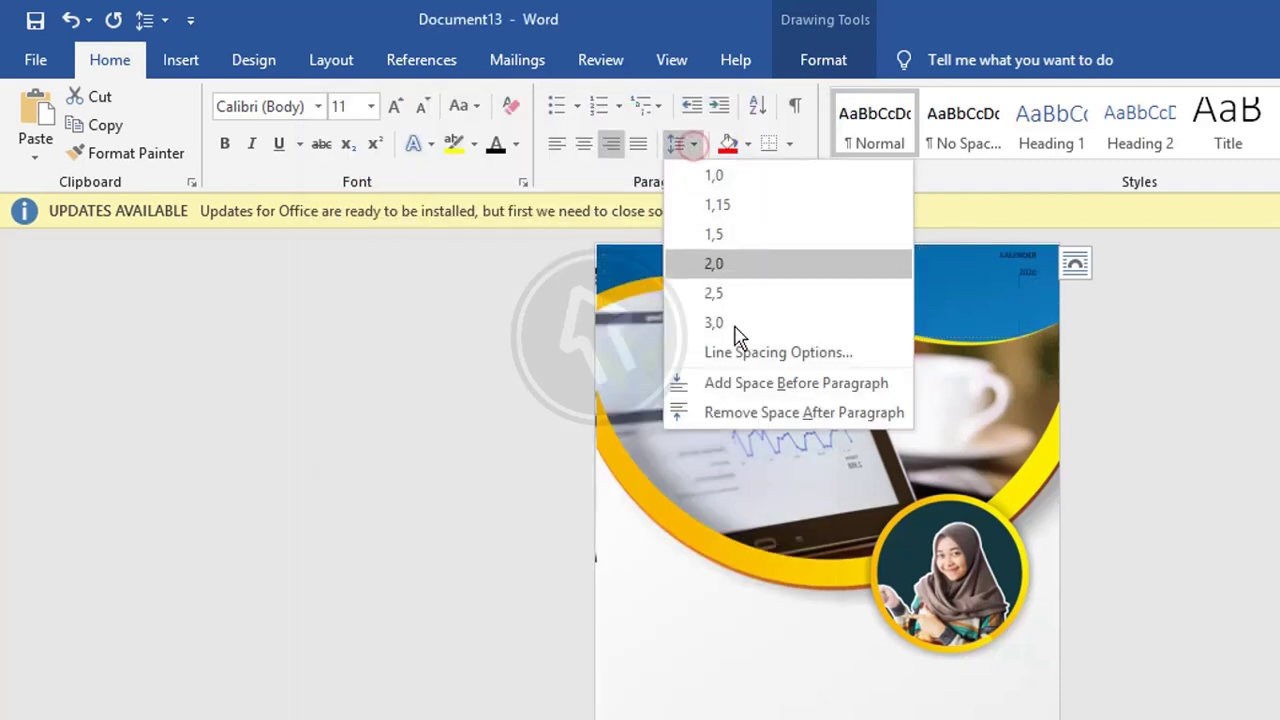
click(740, 412)
click(1029, 266)
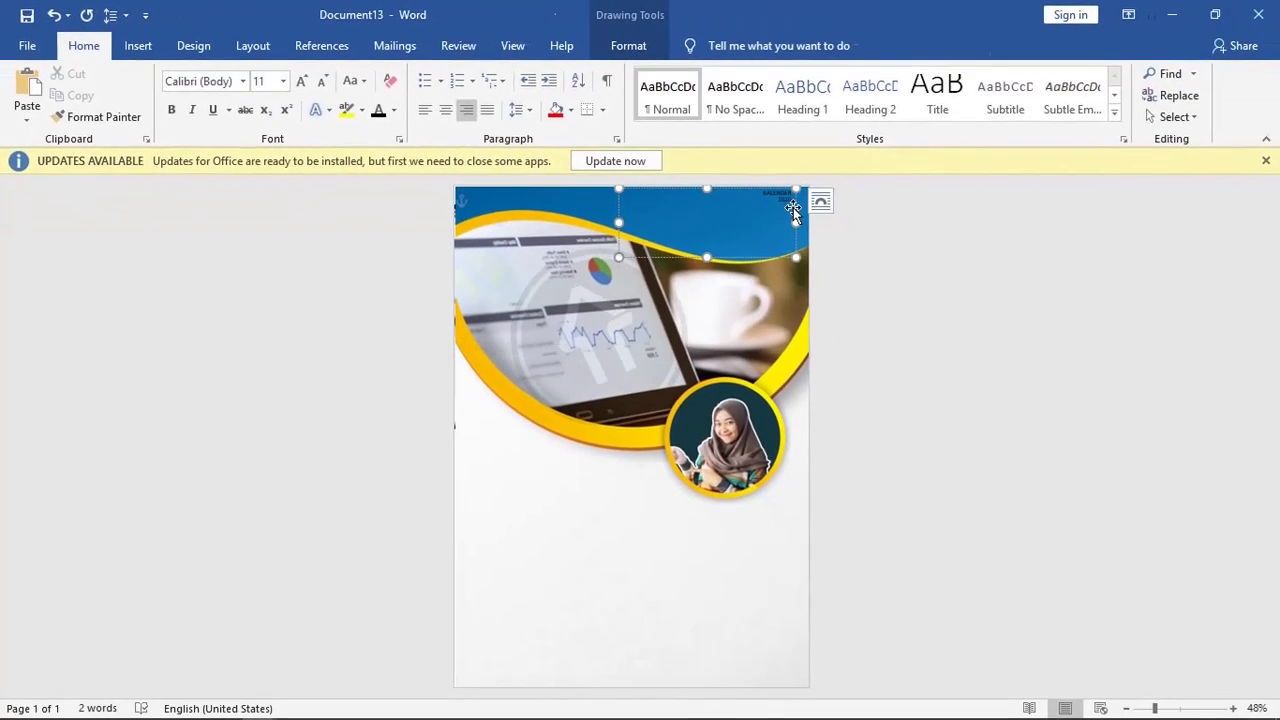
- Settle the title box in the corner and set the KALENDER 2020 text to Cambria
drag(756, 190, 758, 192)
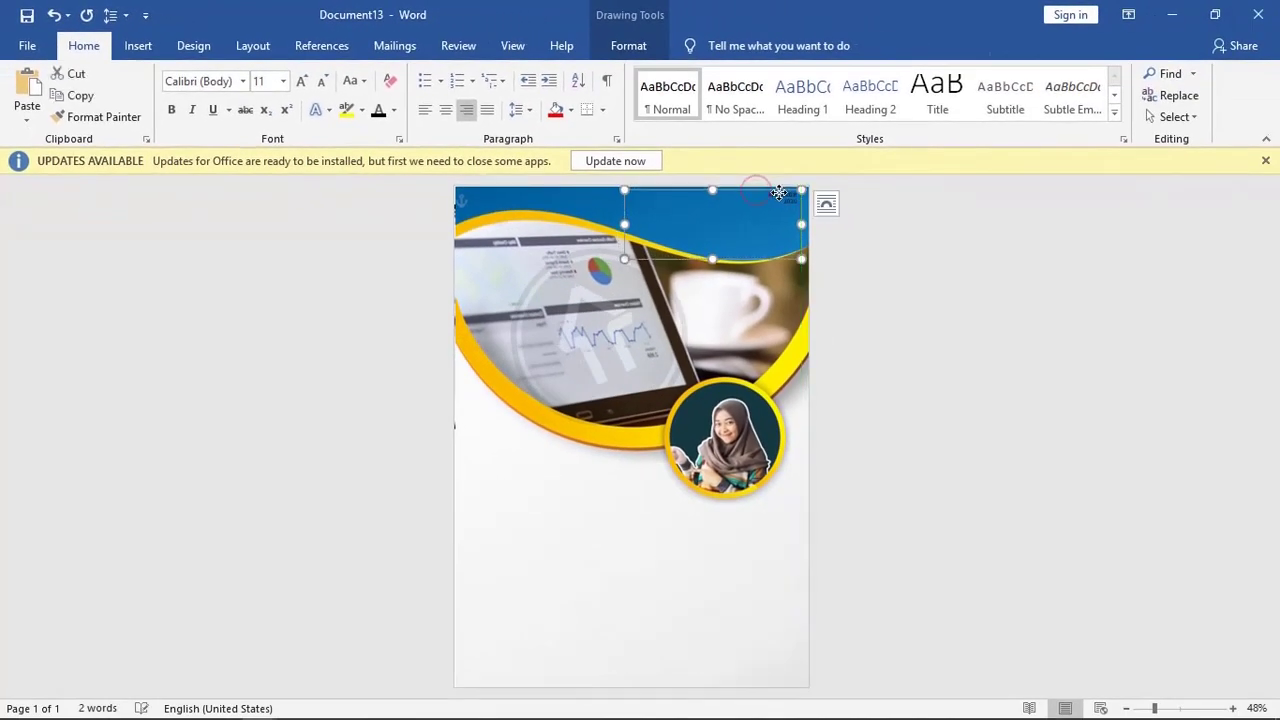
ctrl+scroll(780, 197, up, 2)
ctrl+scroll(780, 197, up, 1)
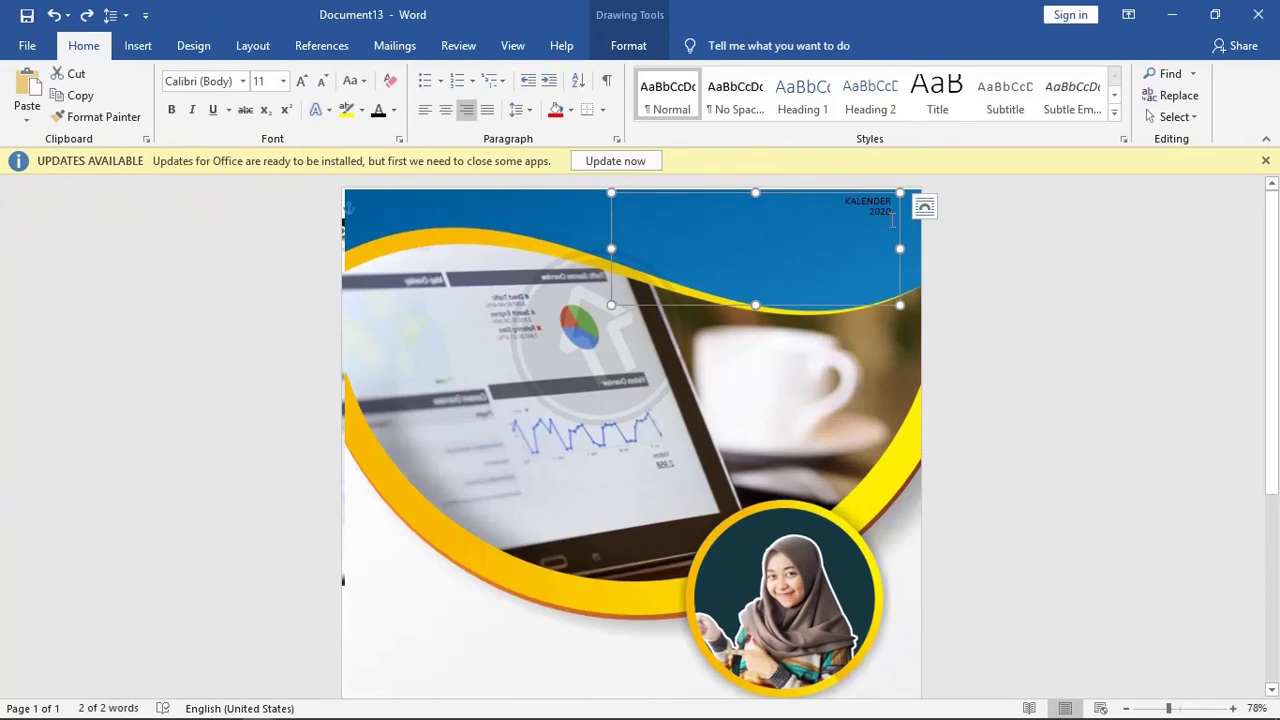
drag(884, 220, 846, 201)
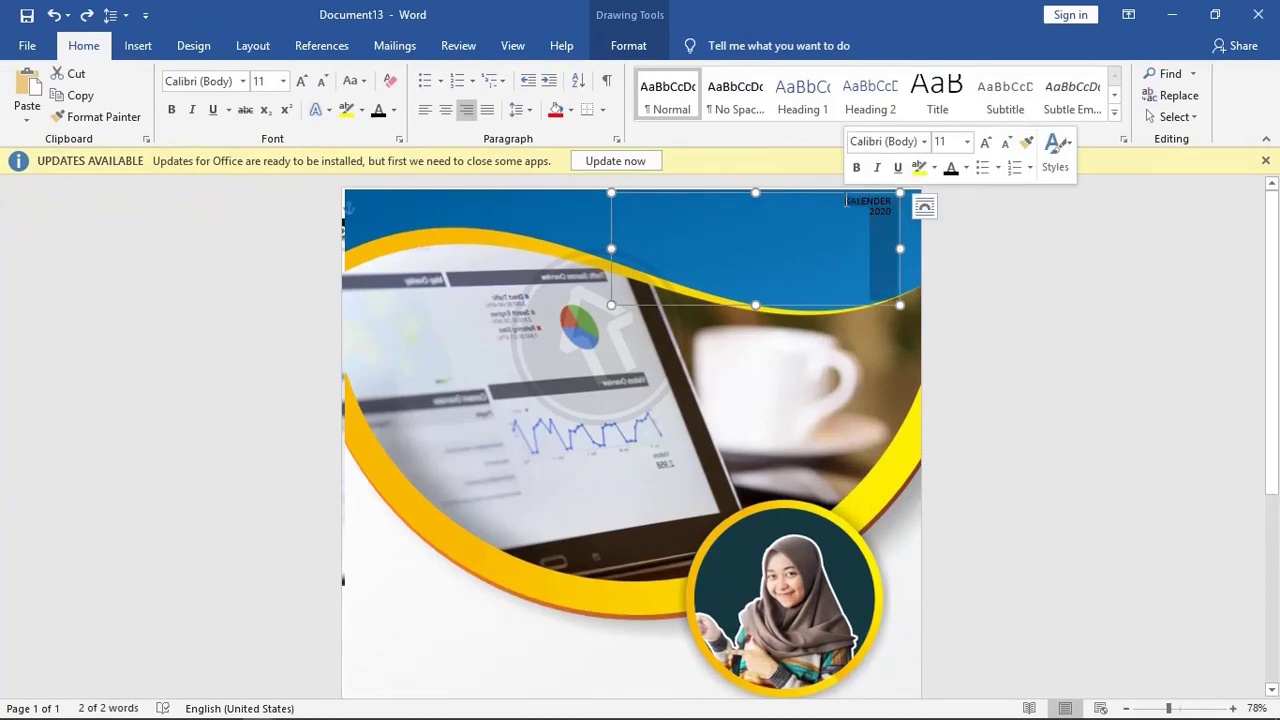
click(886, 142)
key(Up)
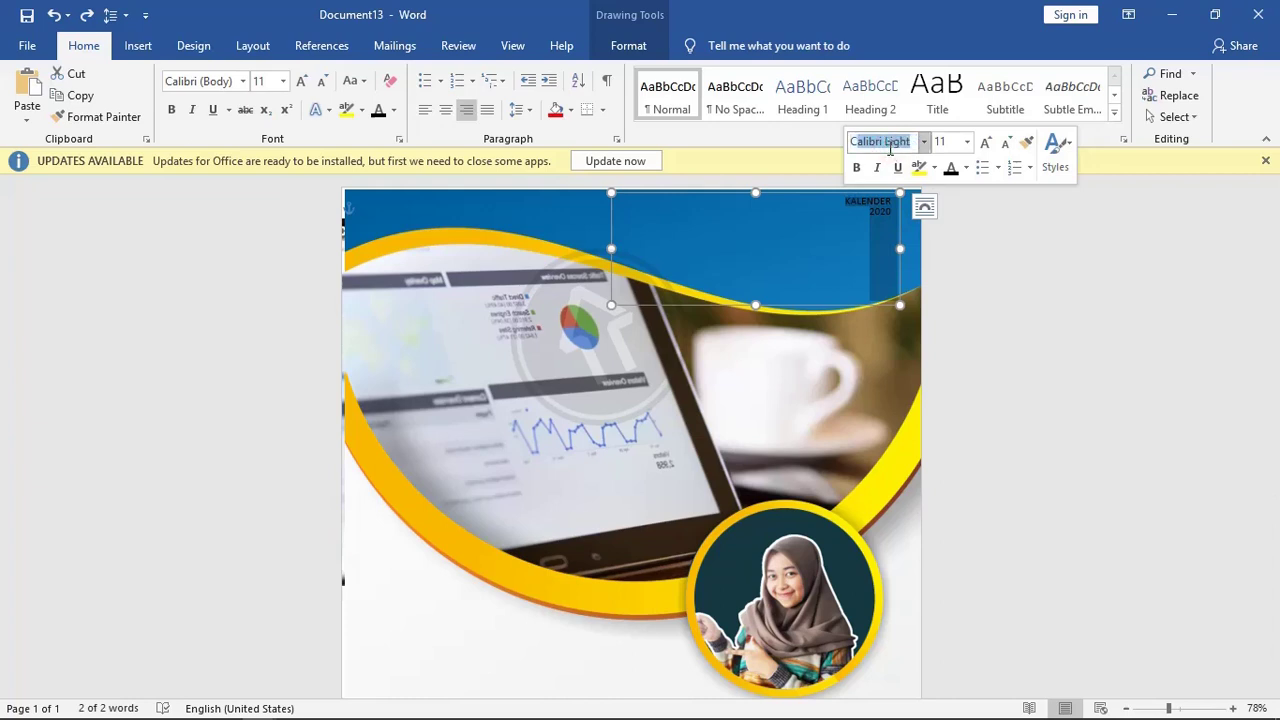
key(Down)
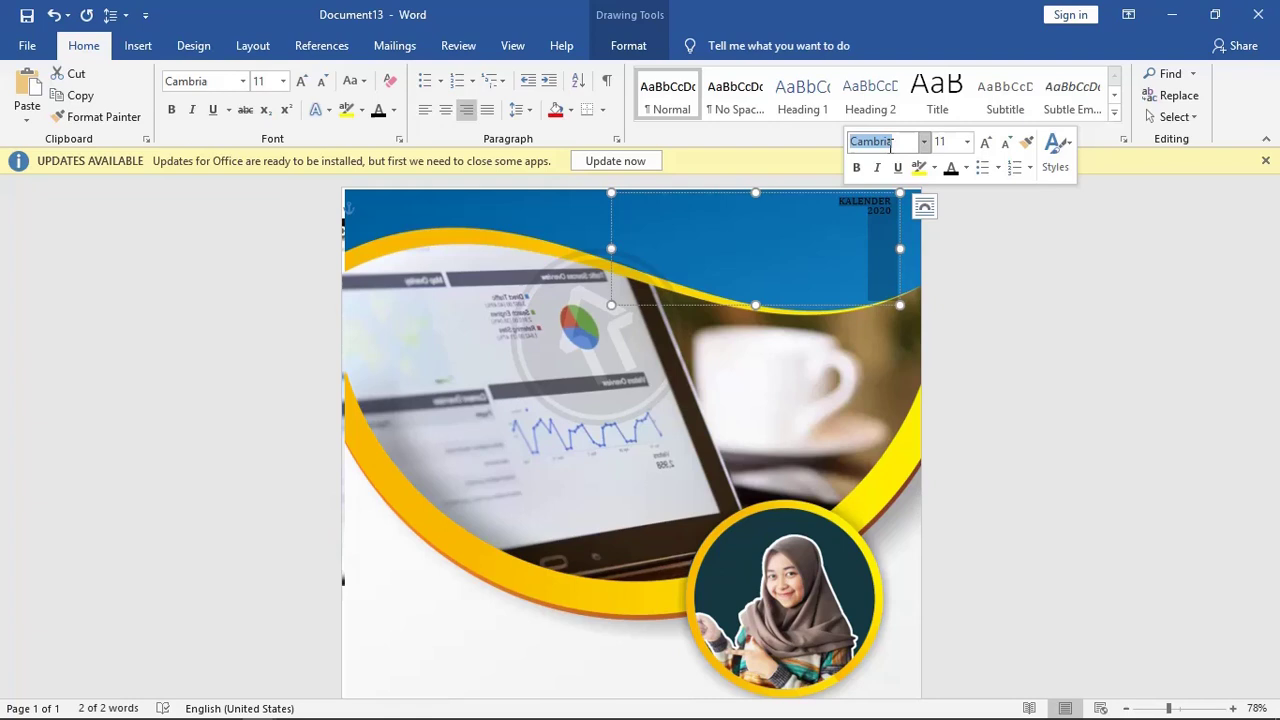
click(887, 205)
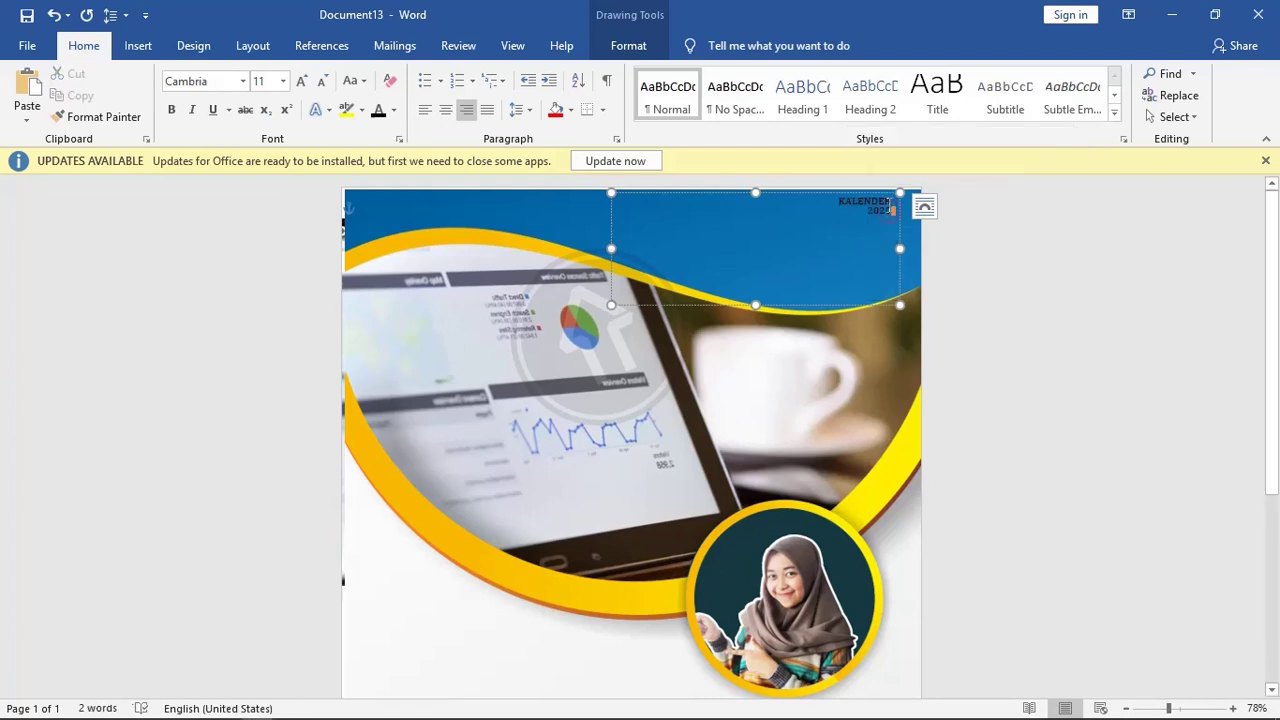
- Make the word KALENDER 45 pt and white
double_click(833, 204)
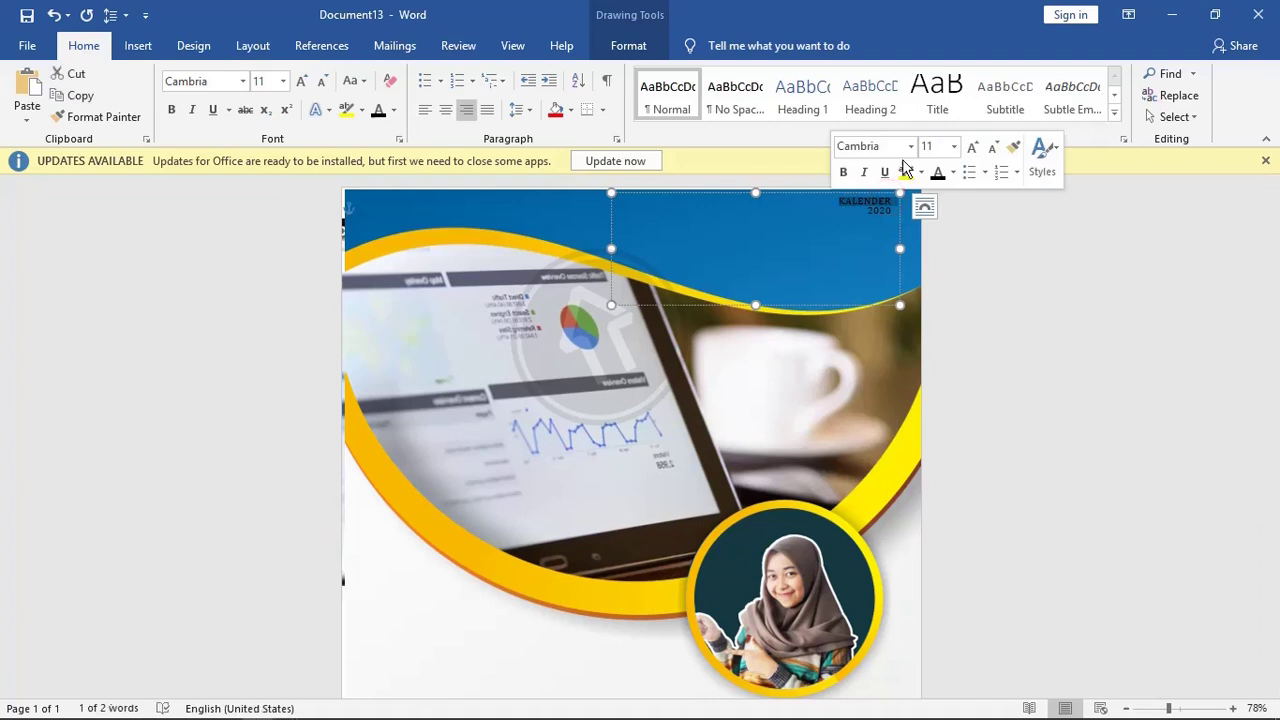
click(936, 147)
text(45)
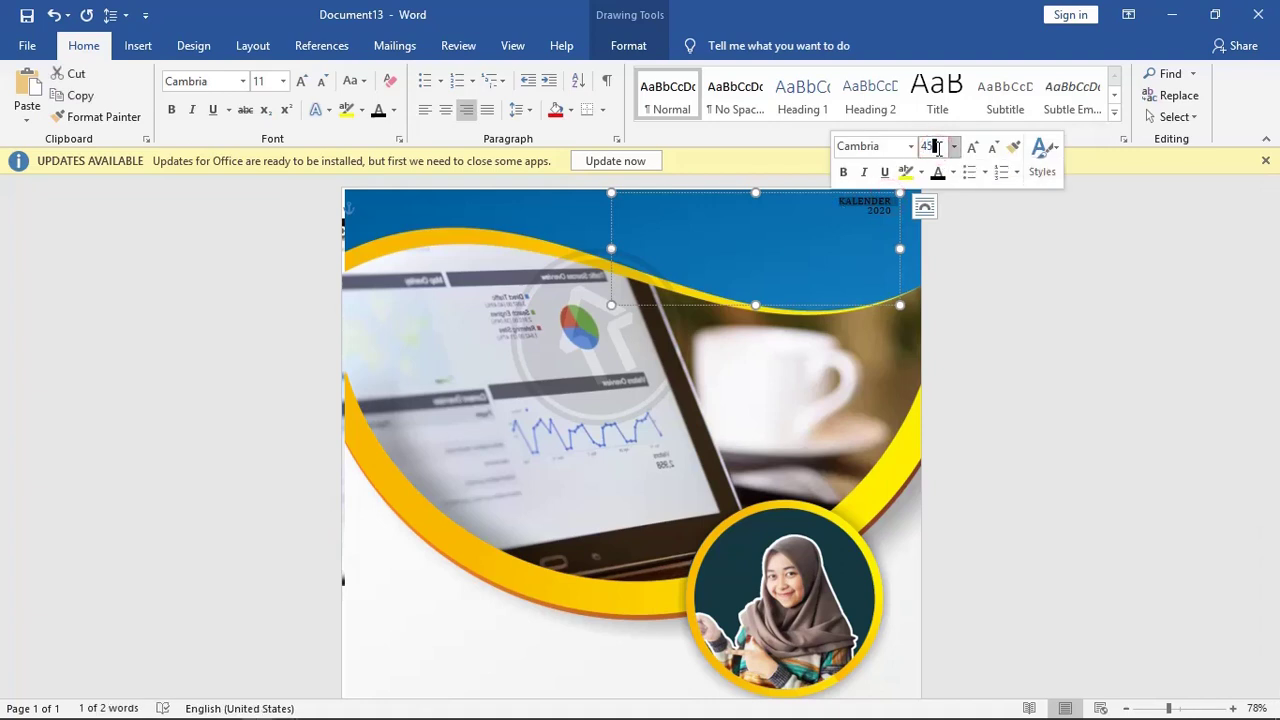
key(Return)
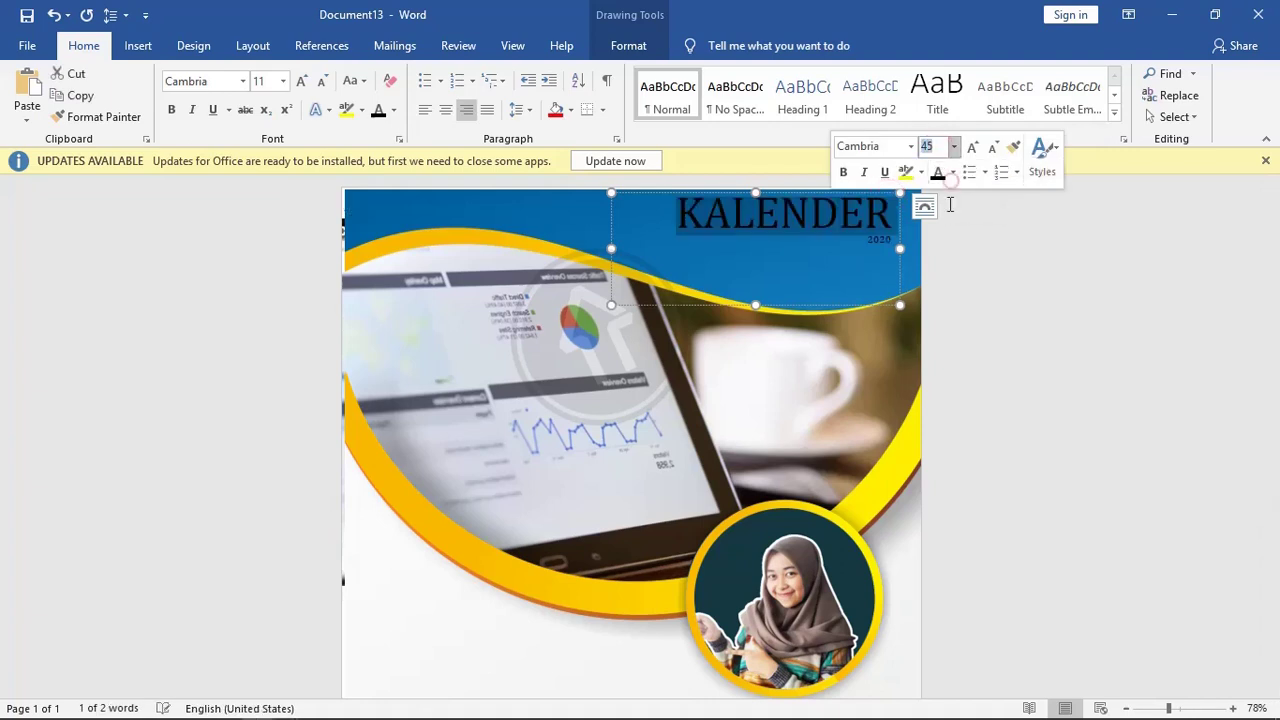
click(953, 172)
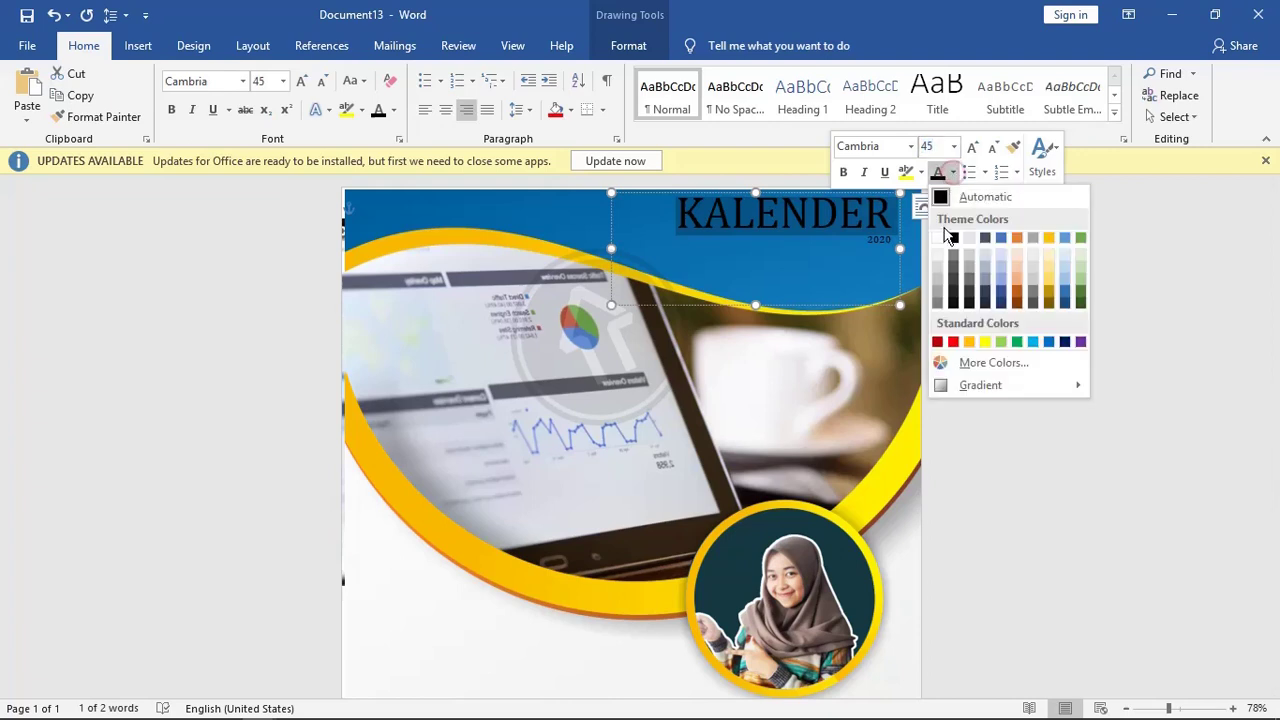
click(938, 238)
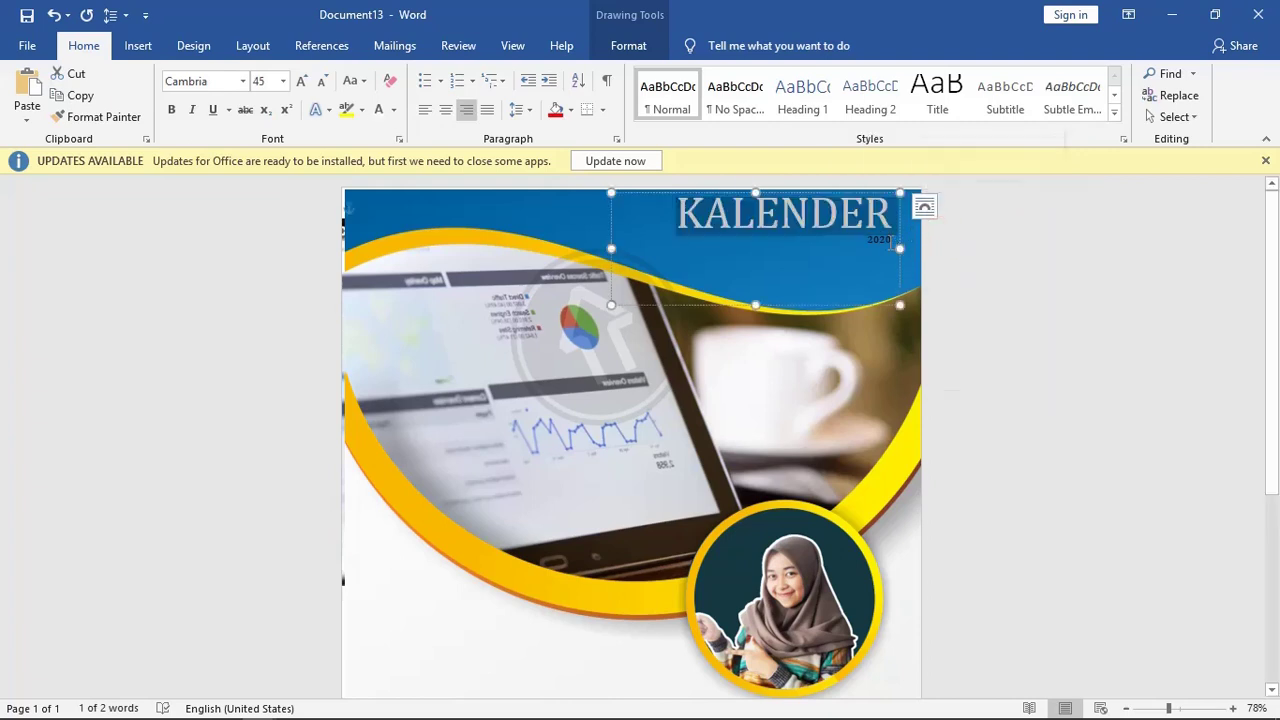
drag(868, 238, 898, 300)
- Set 2020 to 66 pt with a gold gradient text fill
click(955, 189)
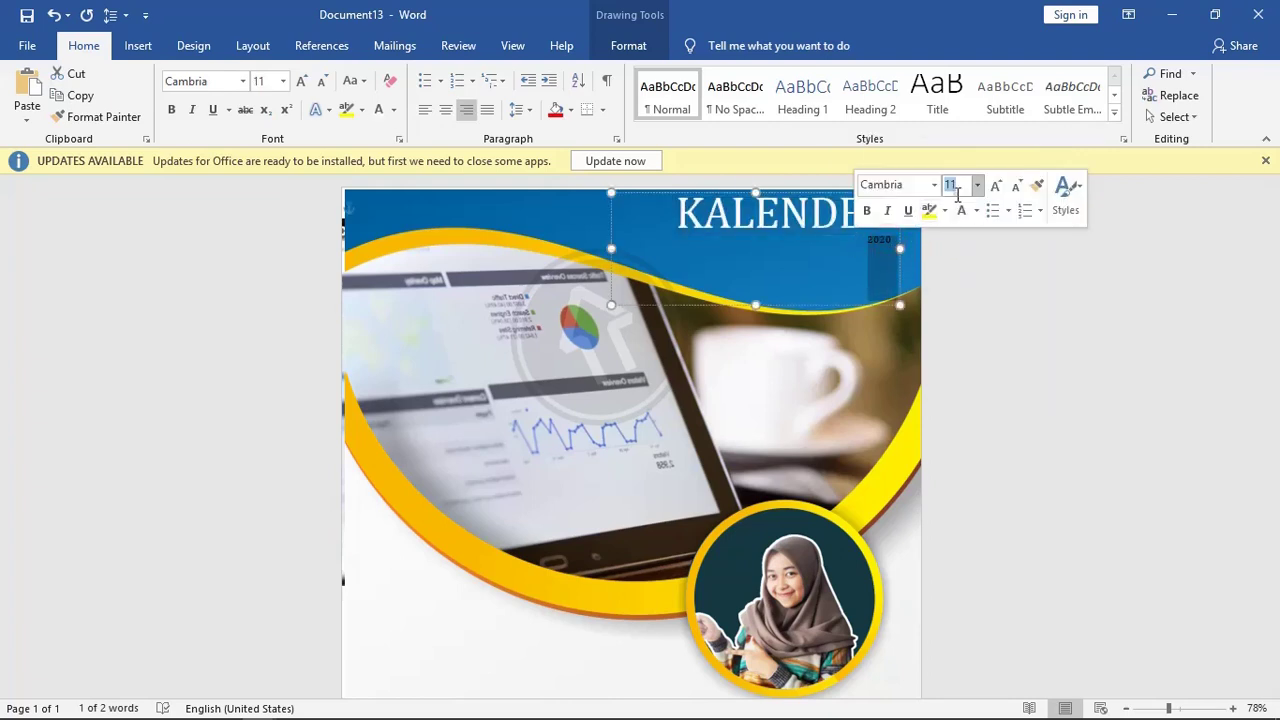
text(66)
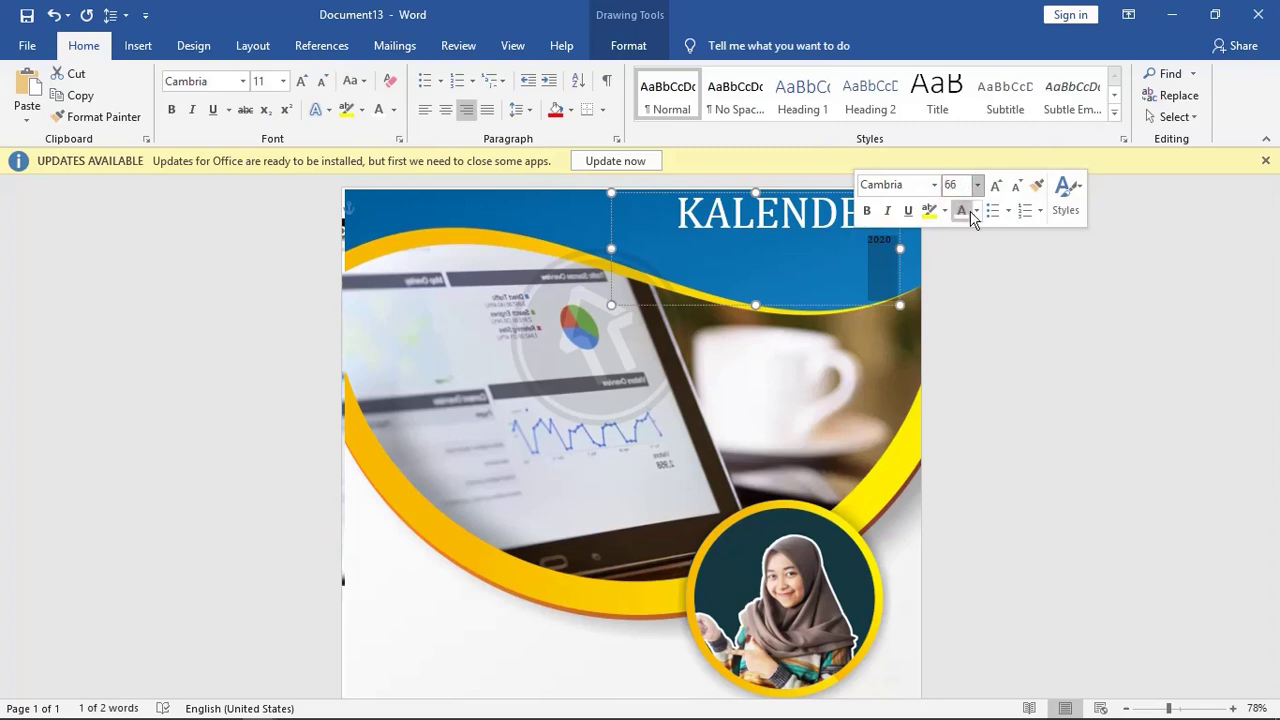
key(Return)
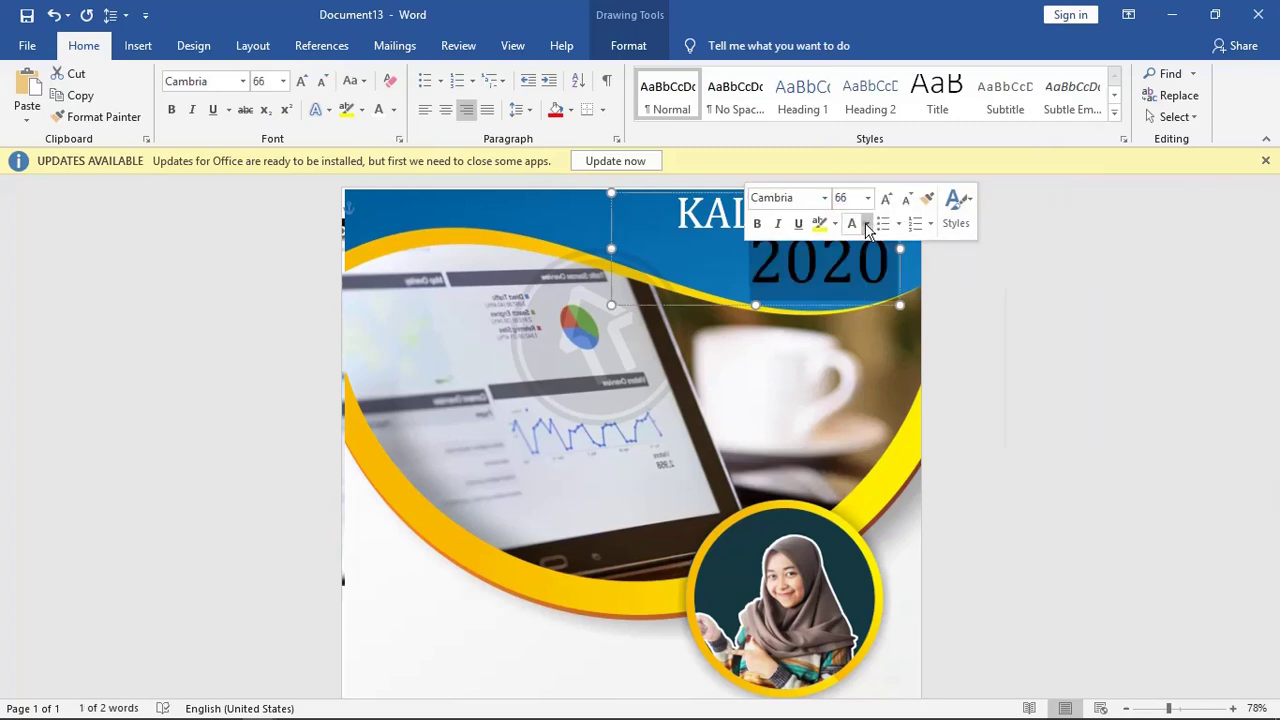
click(867, 226)
mouse_move(923, 439)
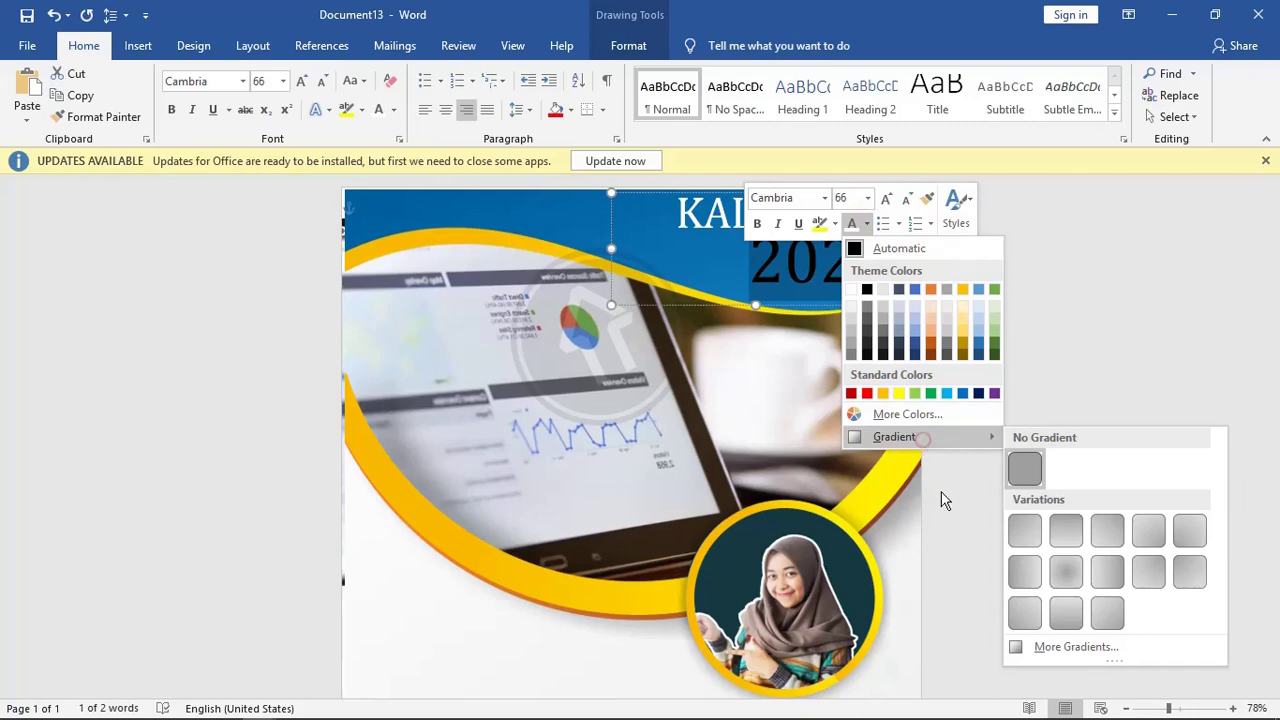
click(1034, 645)
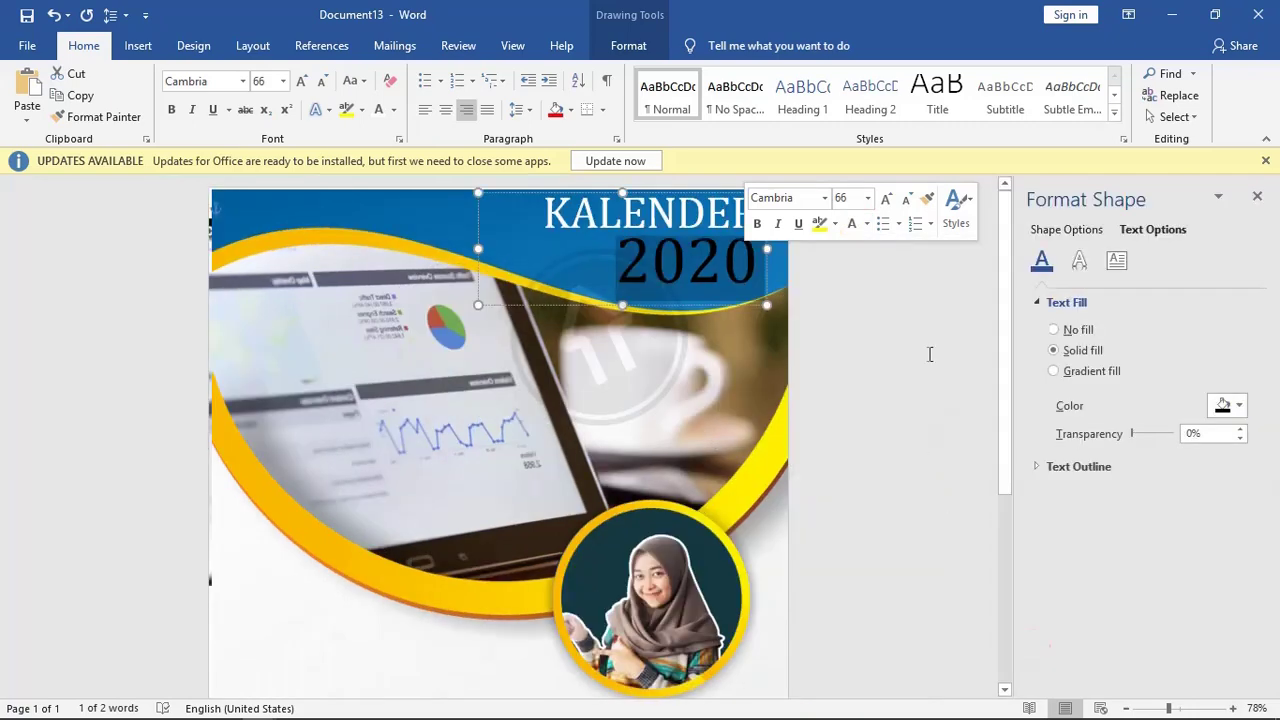
click(1093, 371)
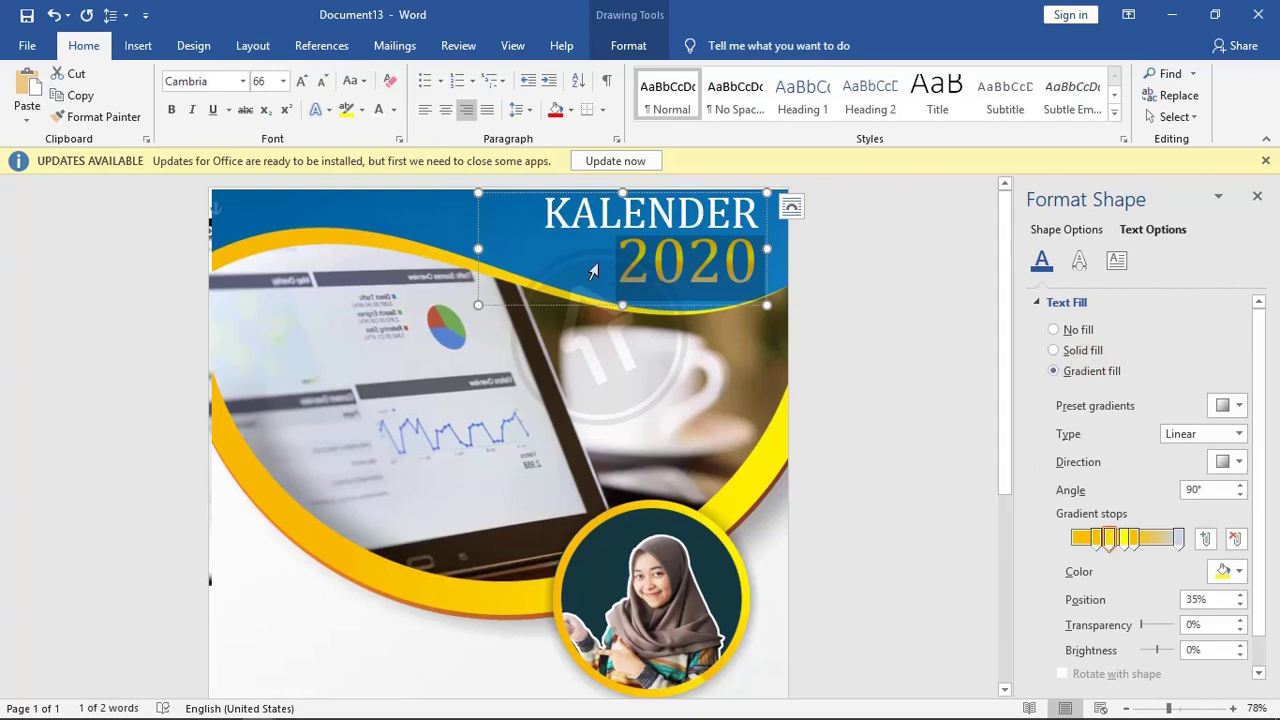
- Nudge the KALENDER 2020 text box slightly down and right
mouse_move(593, 271)
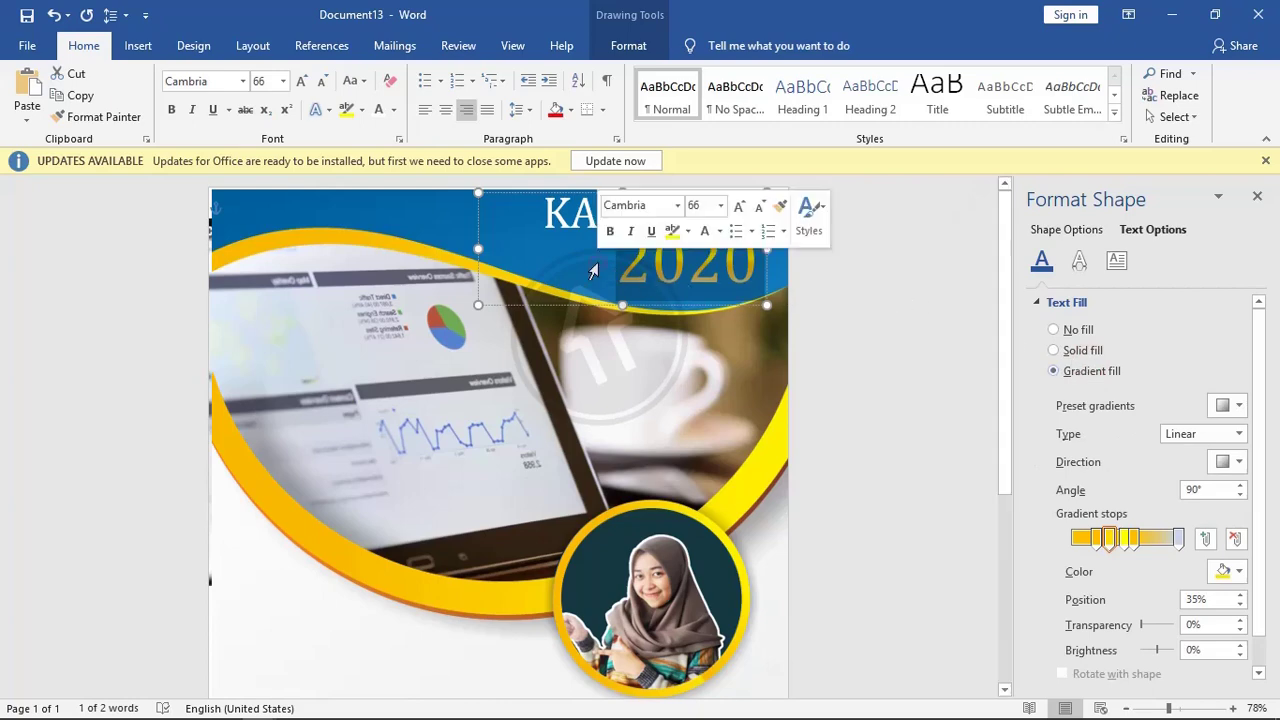
click(688, 305)
key(Down)
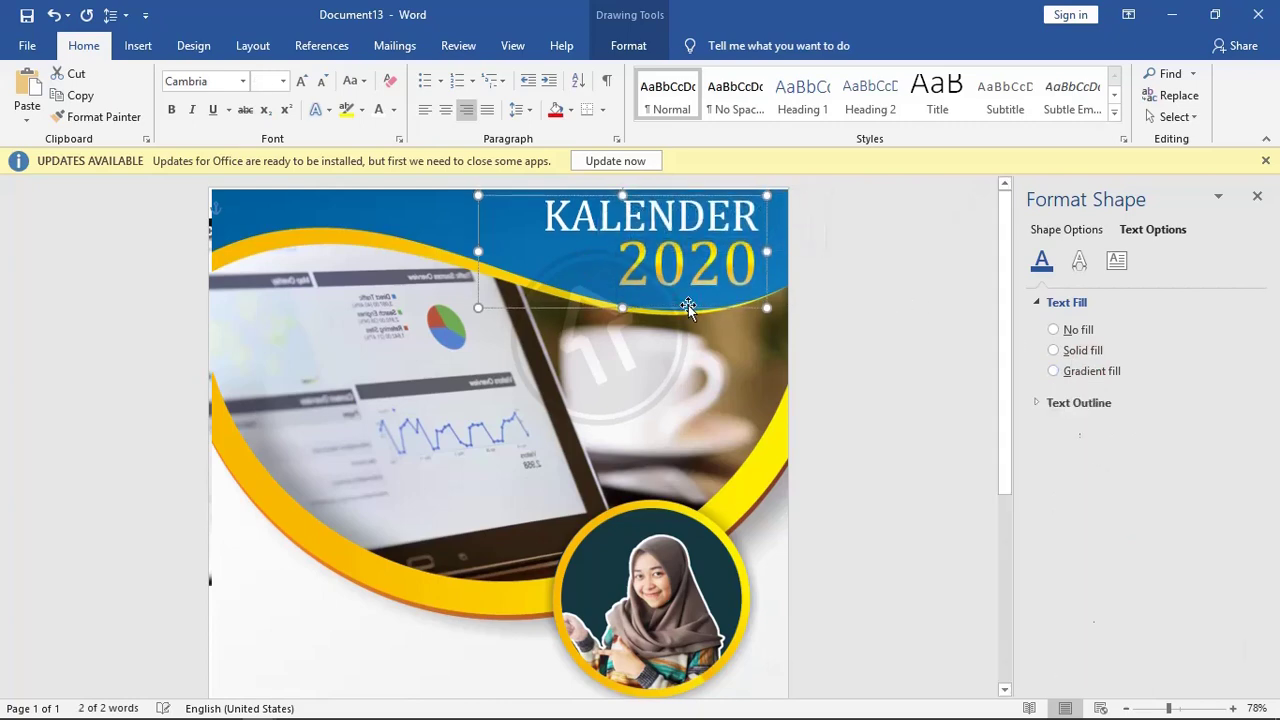
key(Down)
key(Down)
key(Right)
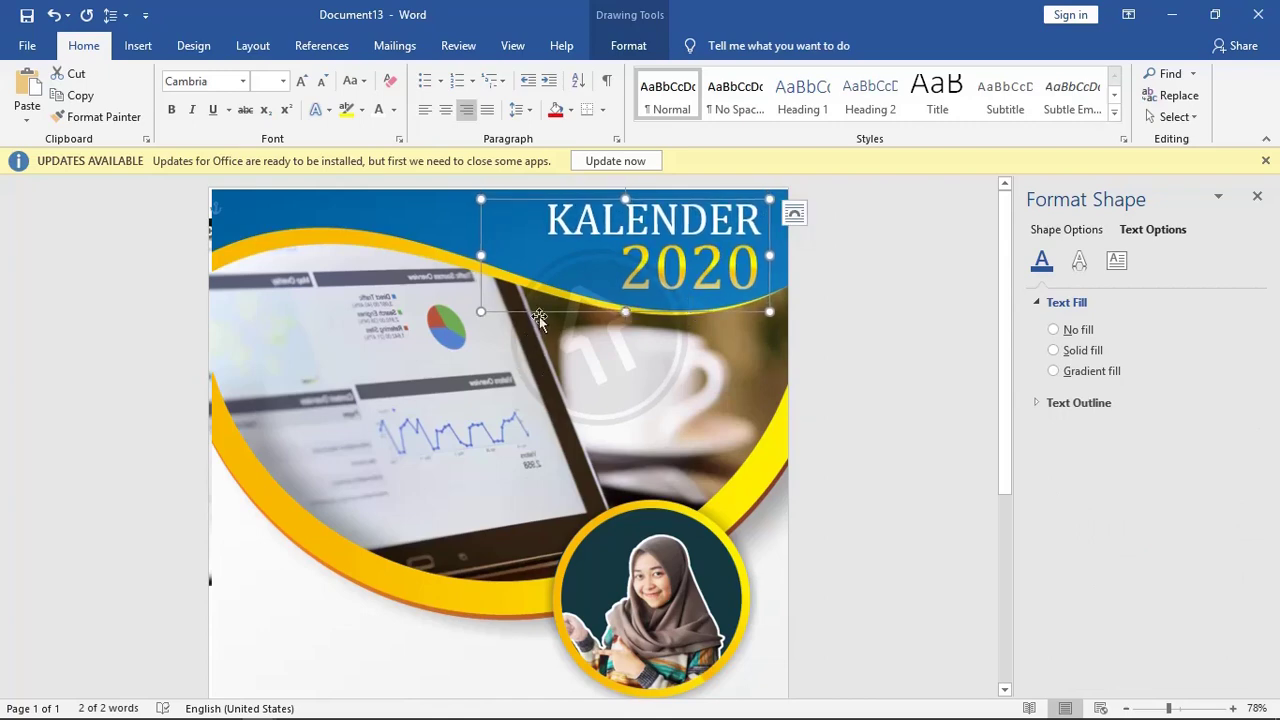
scroll(539, 316, down, 3)
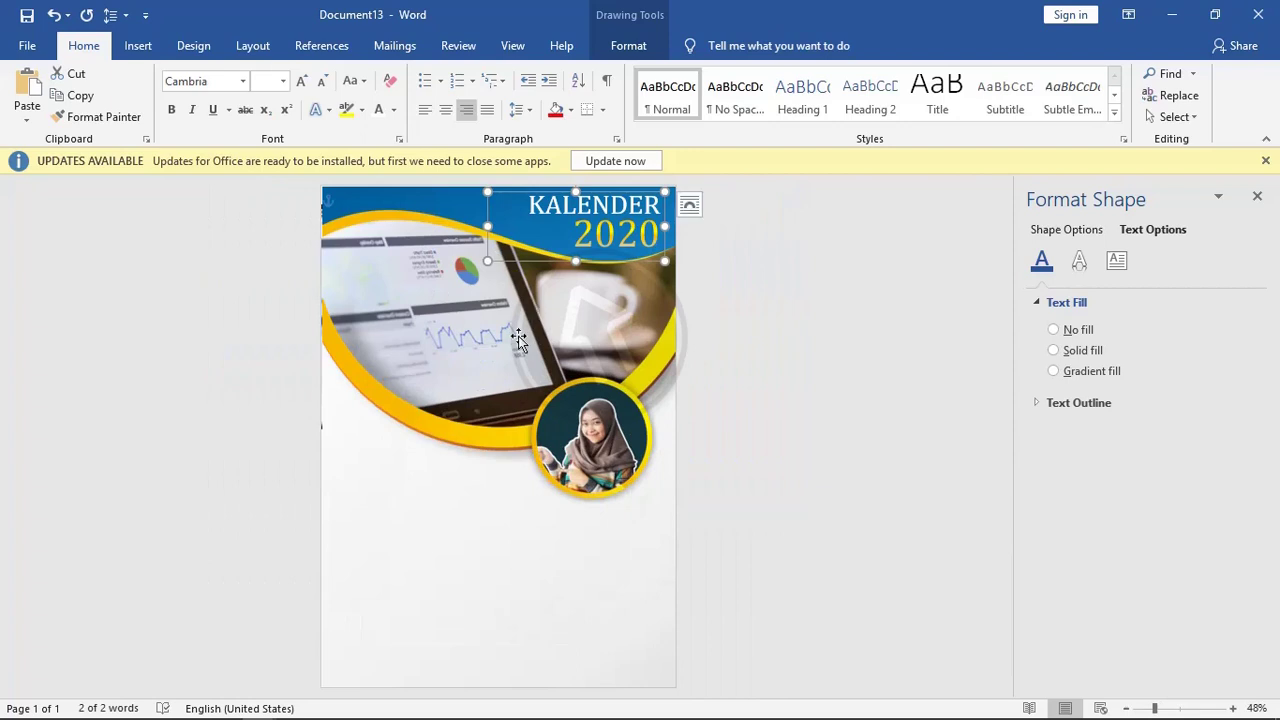
- Add a transparent, outline-free text box below the header with bold two-line 'Free Template' text
click(136, 46)
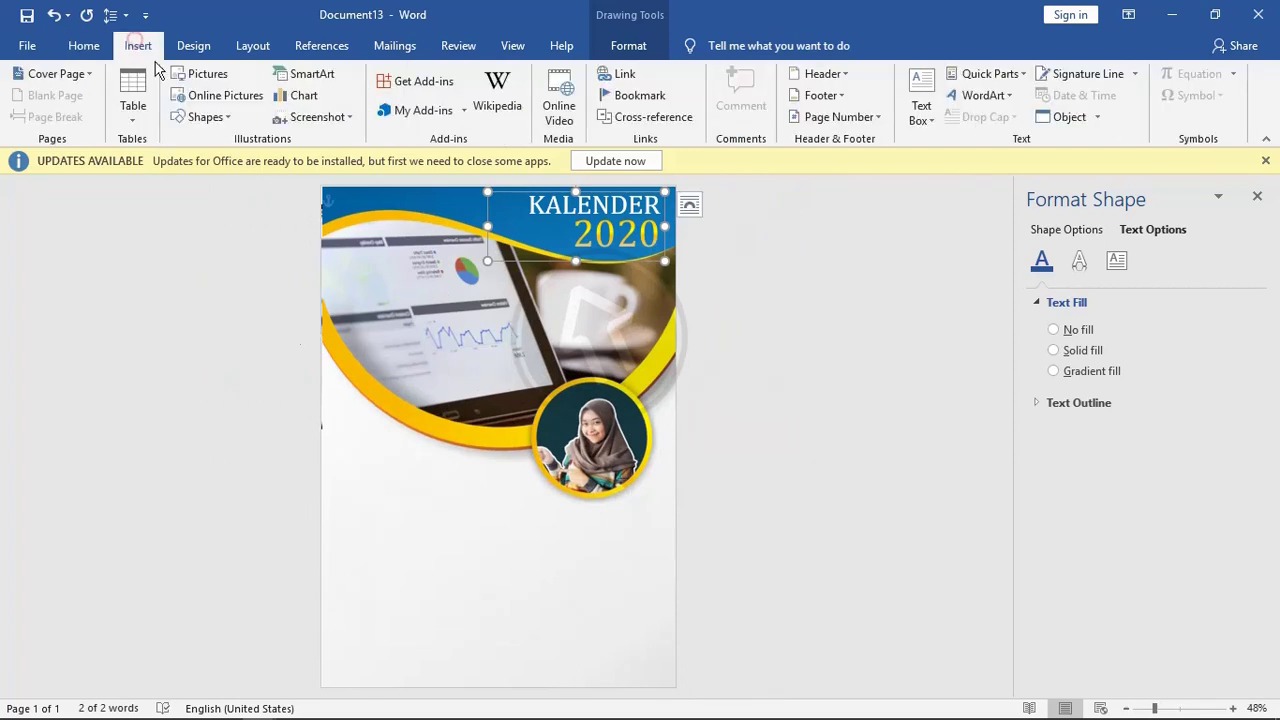
click(190, 120)
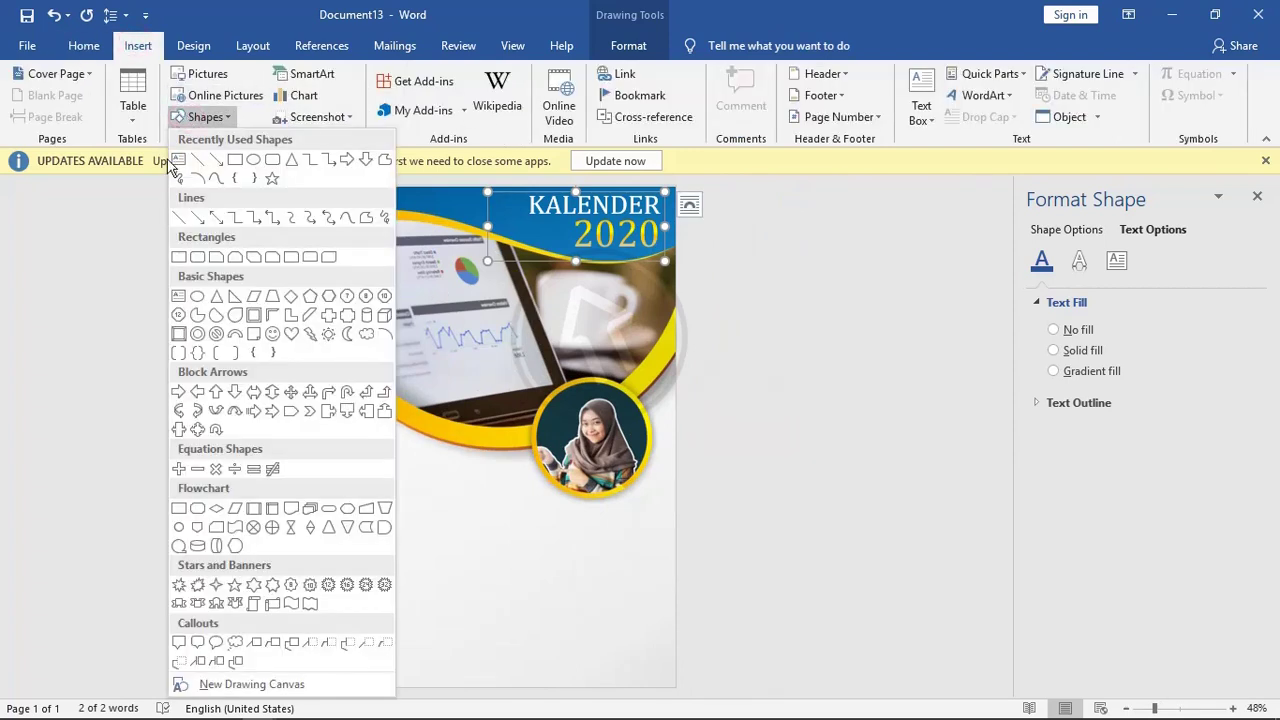
click(177, 162)
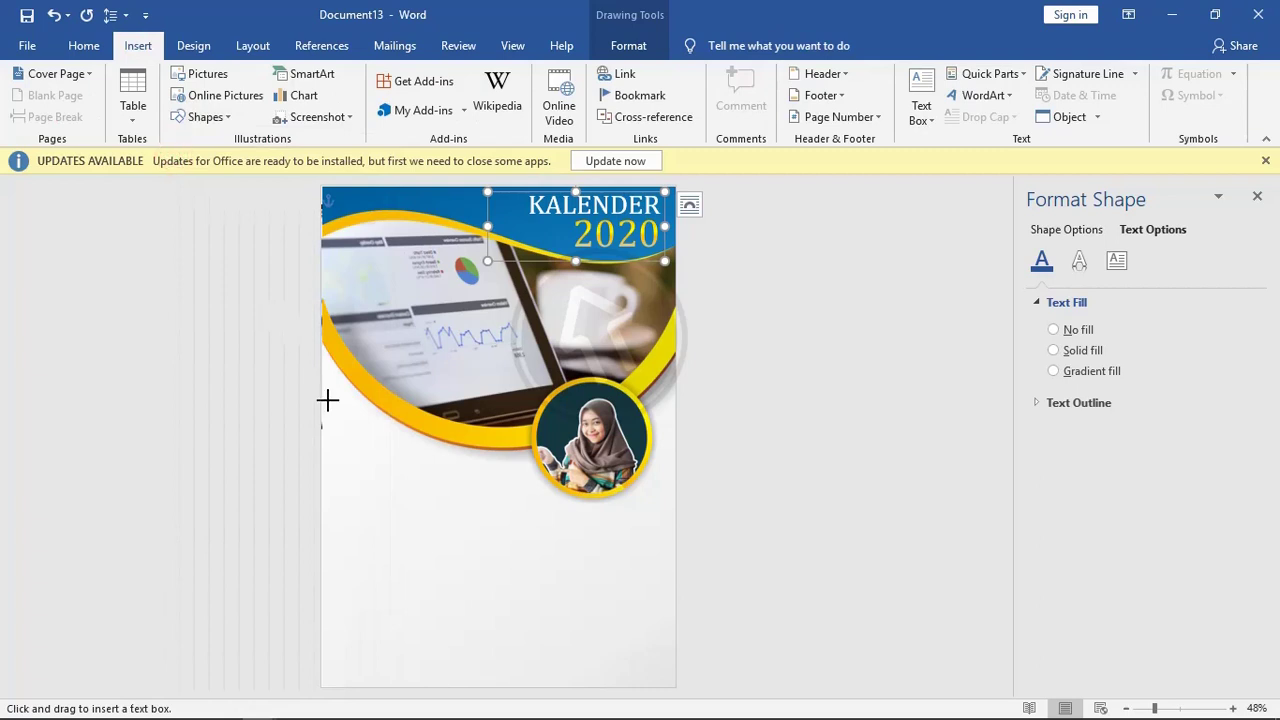
drag(328, 400, 503, 497)
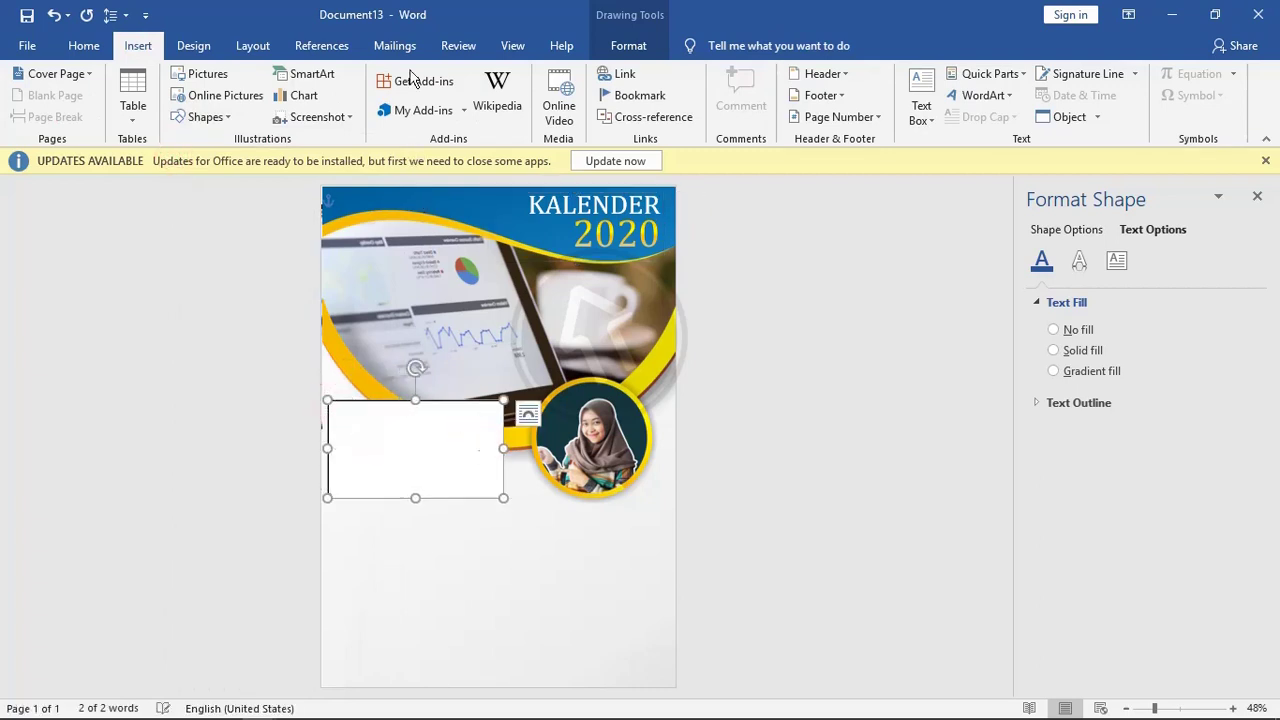
click(372, 73)
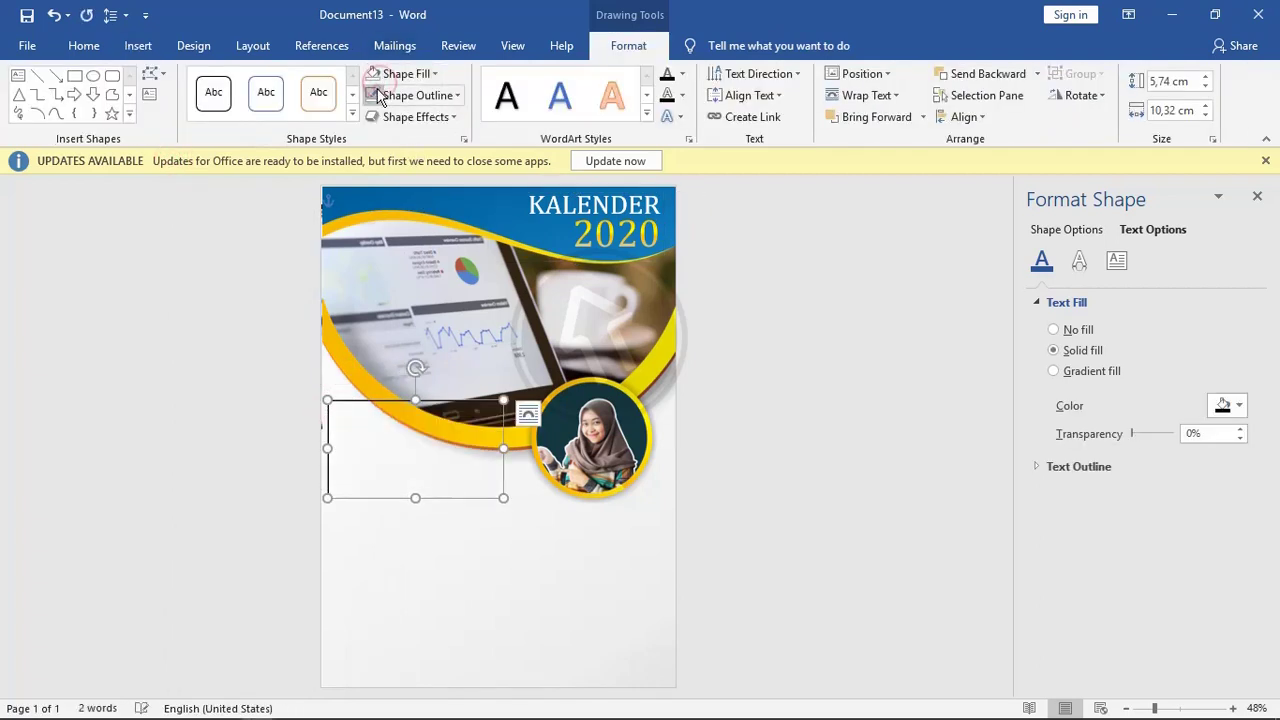
click(378, 96)
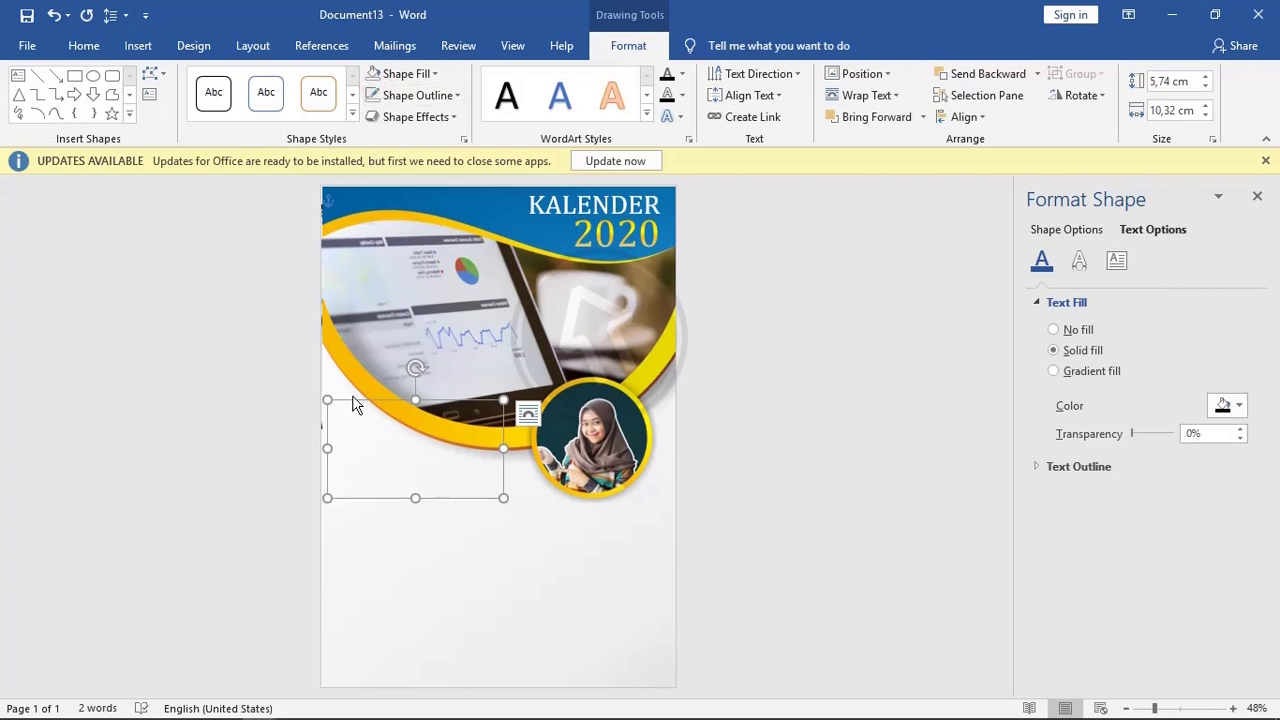
text(Free Template)
drag(397, 438, 328, 406)
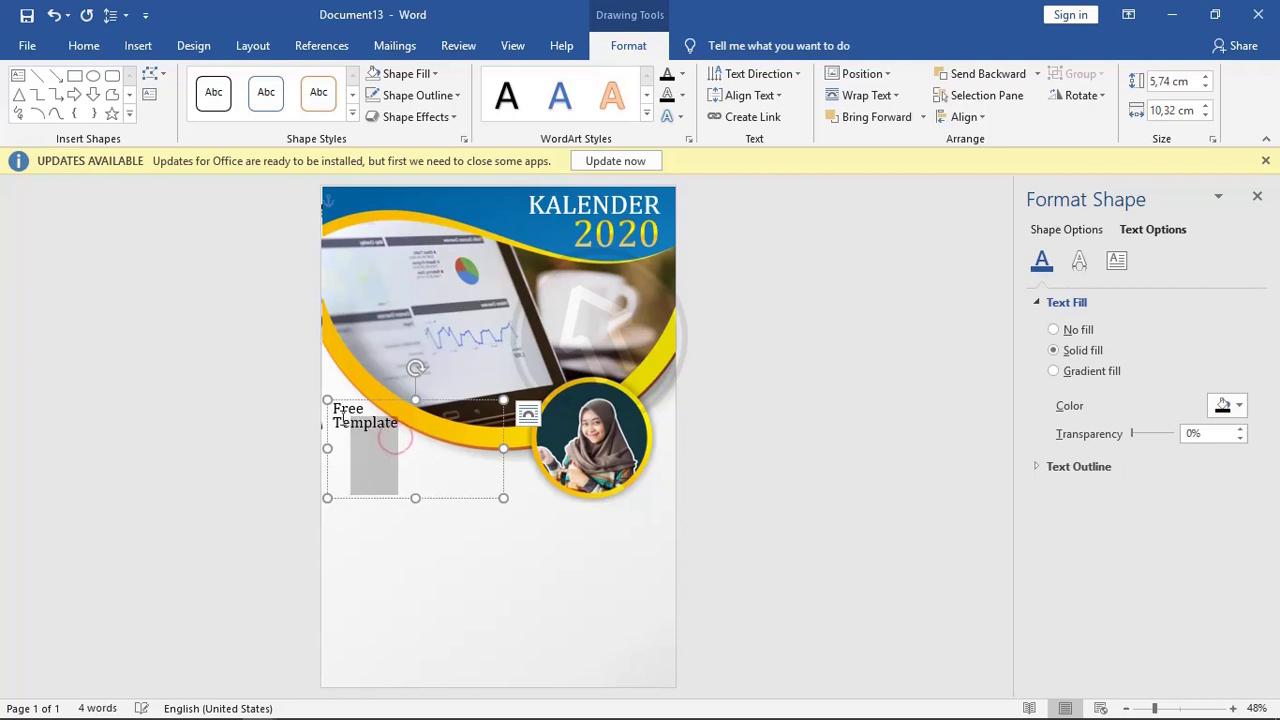
click(338, 372)
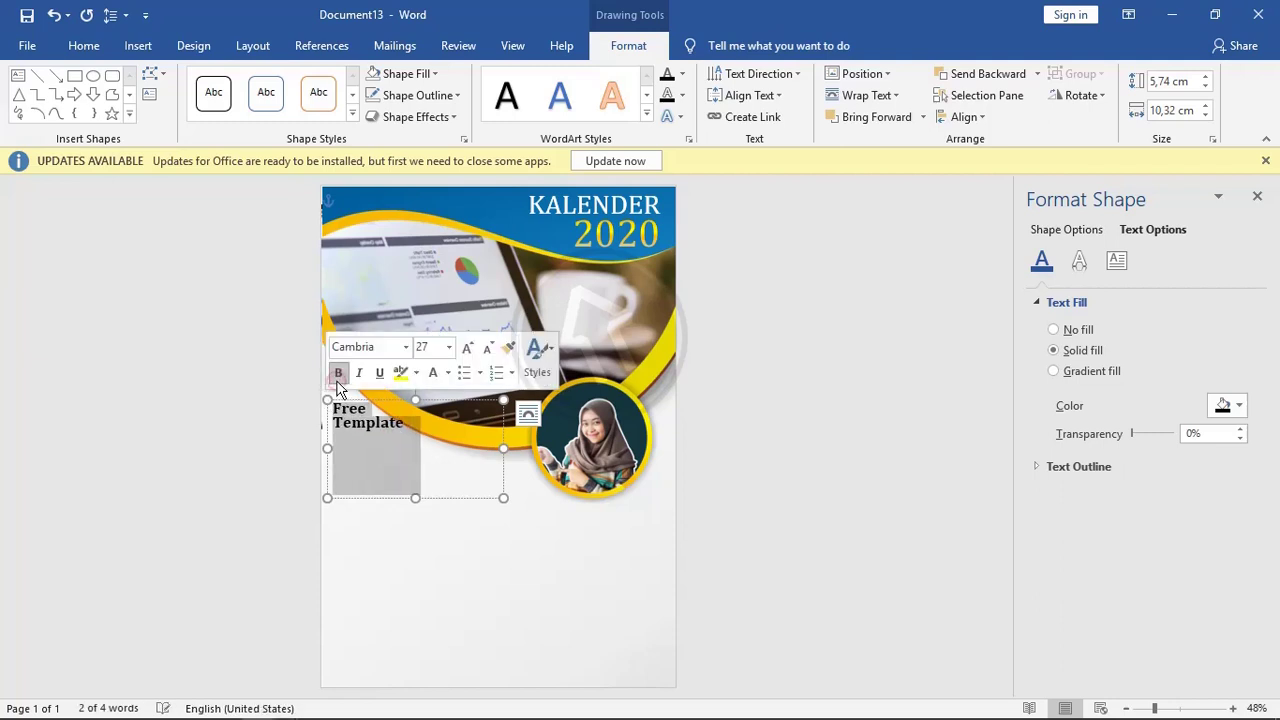
- Resize the Free Template box to 2,6 by 5,24 cm and nudge it into place at the left
drag(418, 498, 416, 444)
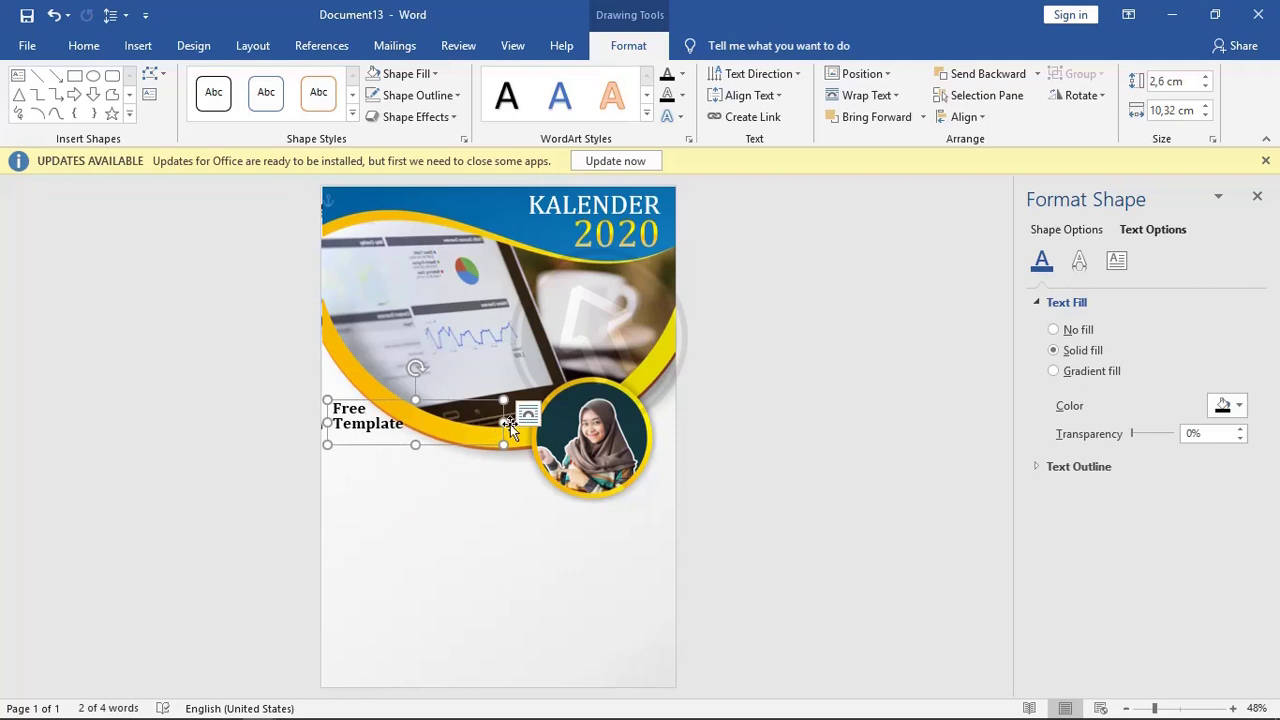
drag(510, 424, 389, 414)
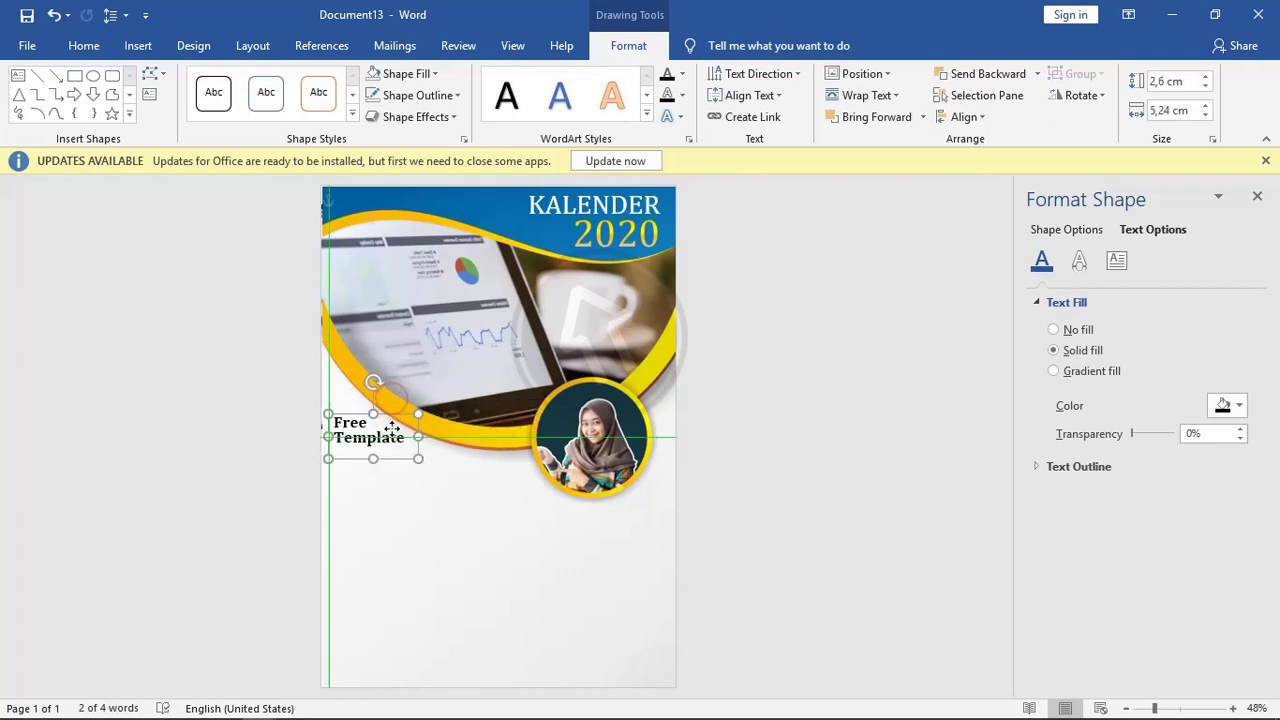
key(Down)
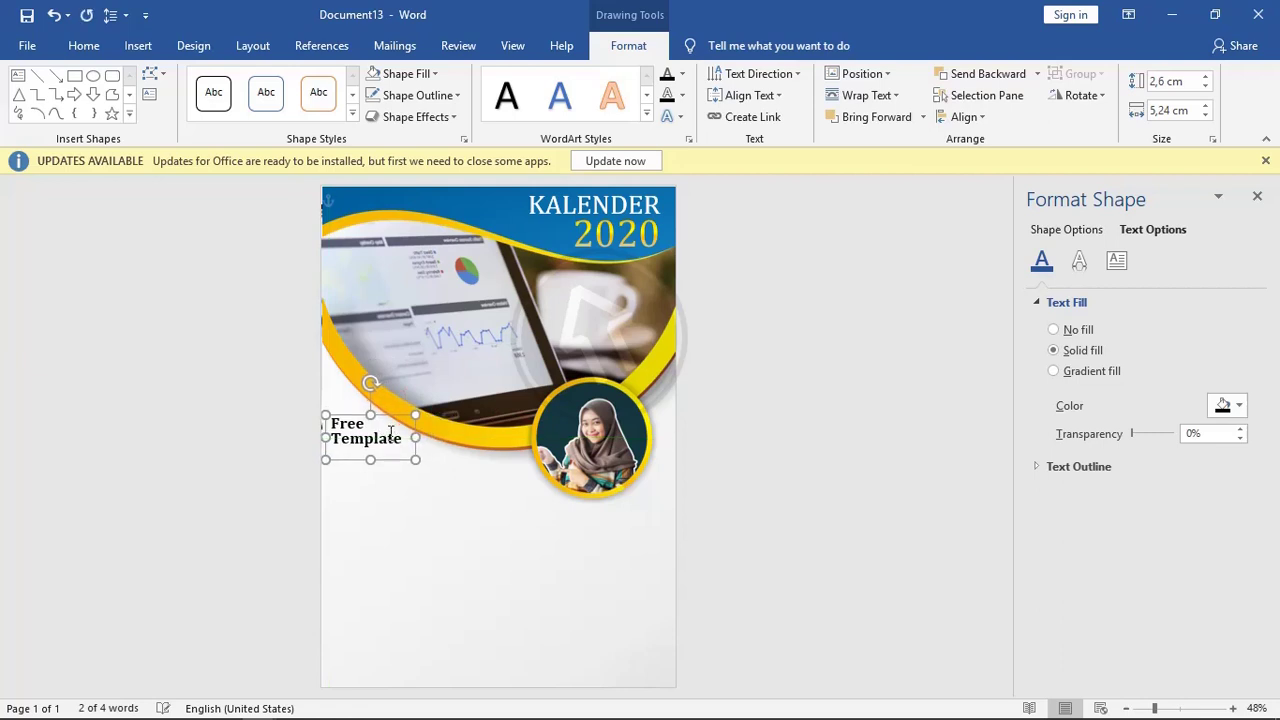
key(Down)
key(Down)
key(Down)
key(Up)
key(Up)
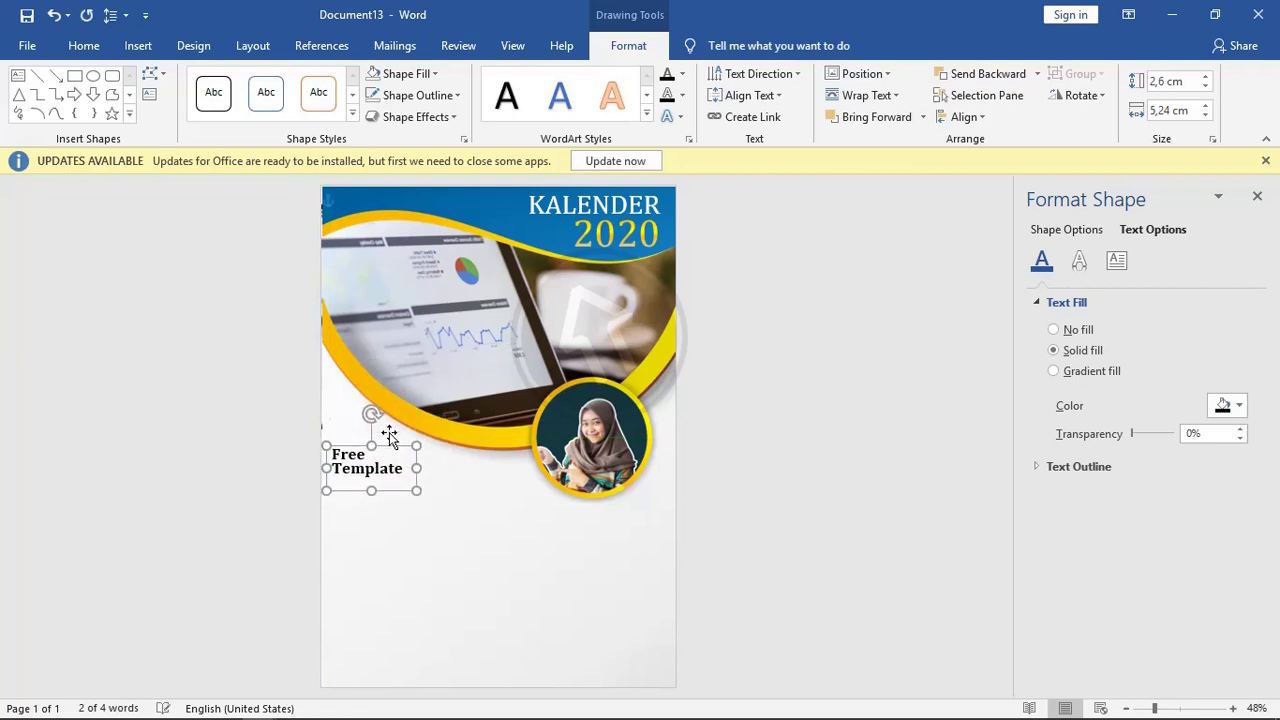
key(Up)
key(Up)
key(Up)
key(Up)
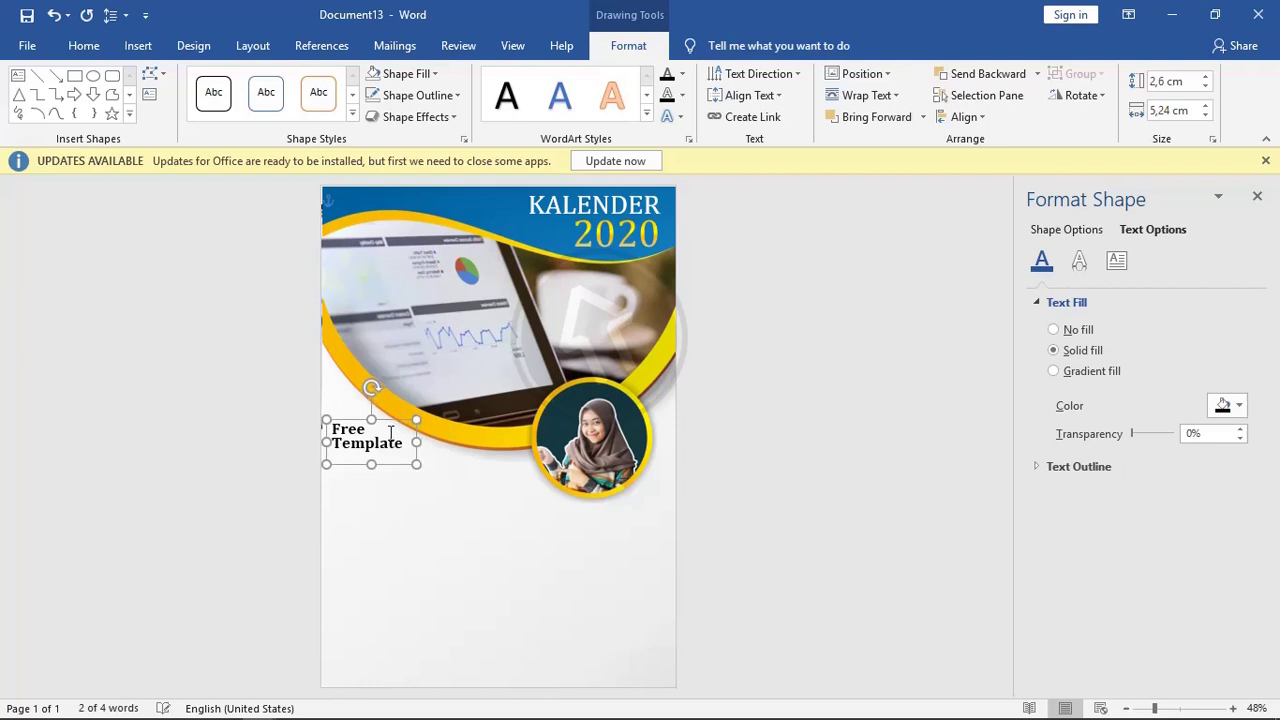
key(Up)
key(ctrl+Right)
key(ctrl+Down)
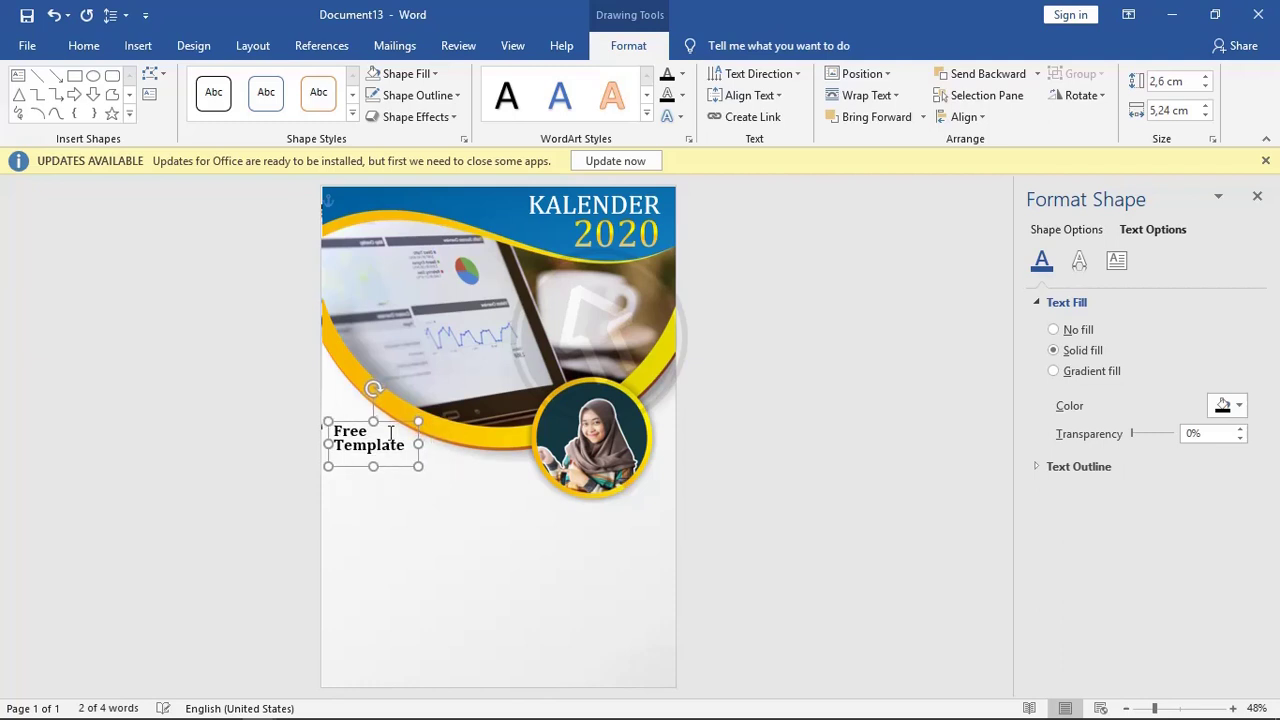
key(ctrl+Down)
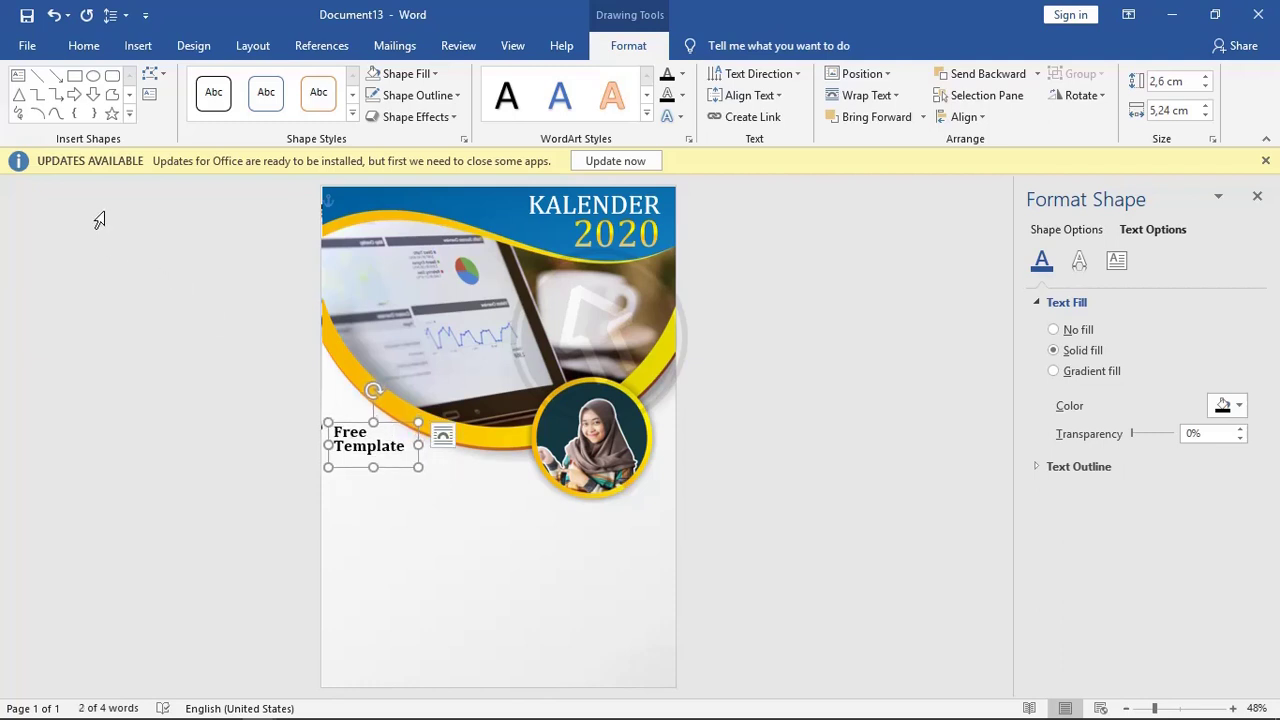
- Draw a long rectangle under Free Template and fill it with the bar bulan Kuning picture
click(74, 77)
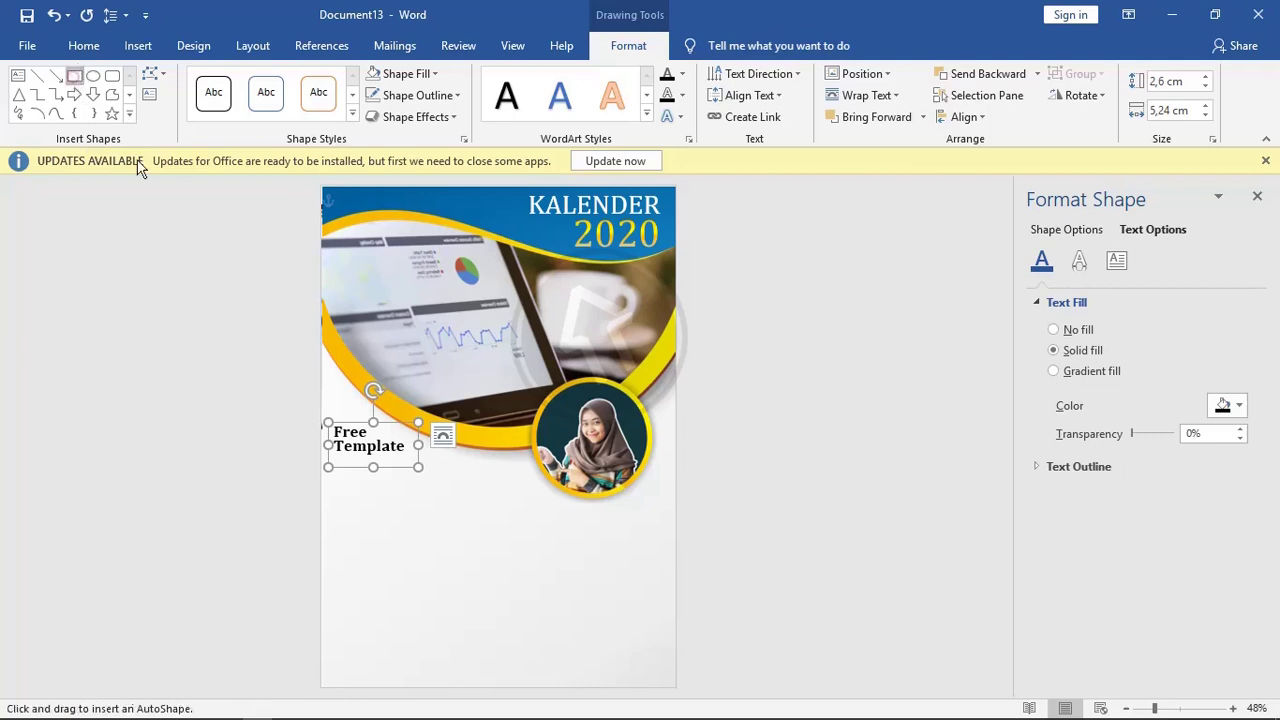
mouse_move(330, 491)
mouse_down()
mouse_move(514, 537)
mouse_move(478, 507)
mouse_up()
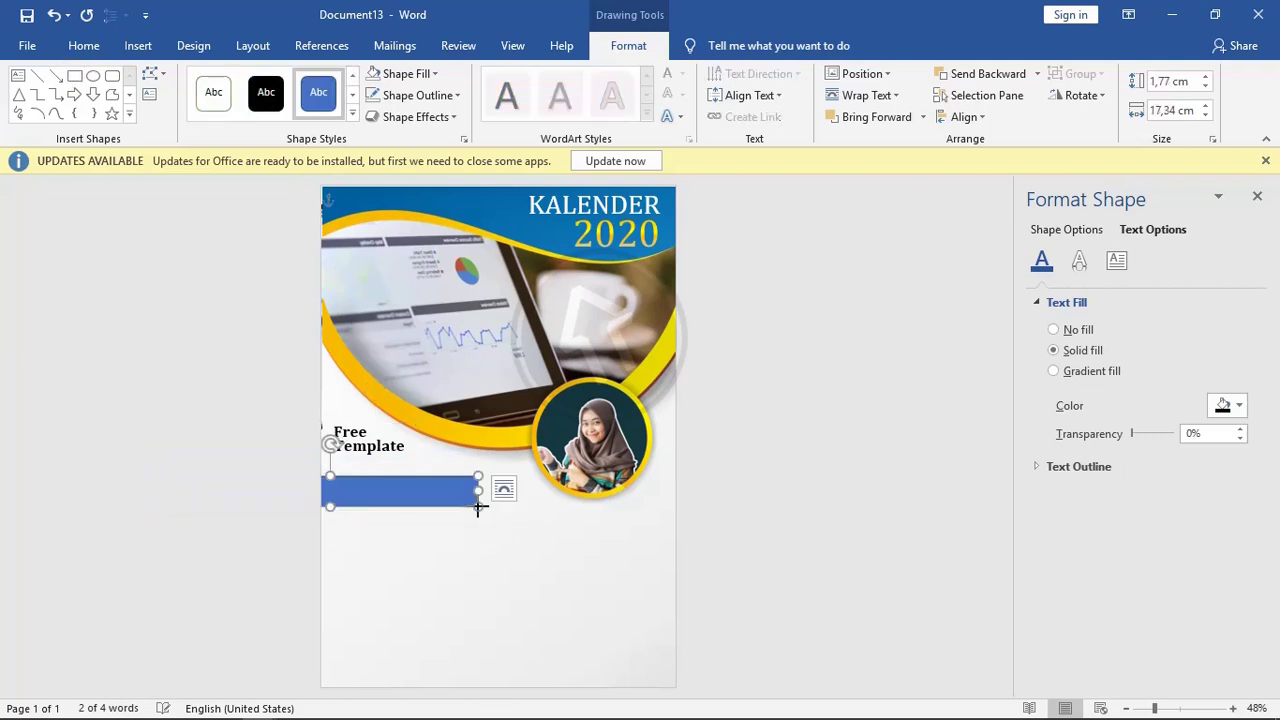
right_click(445, 487)
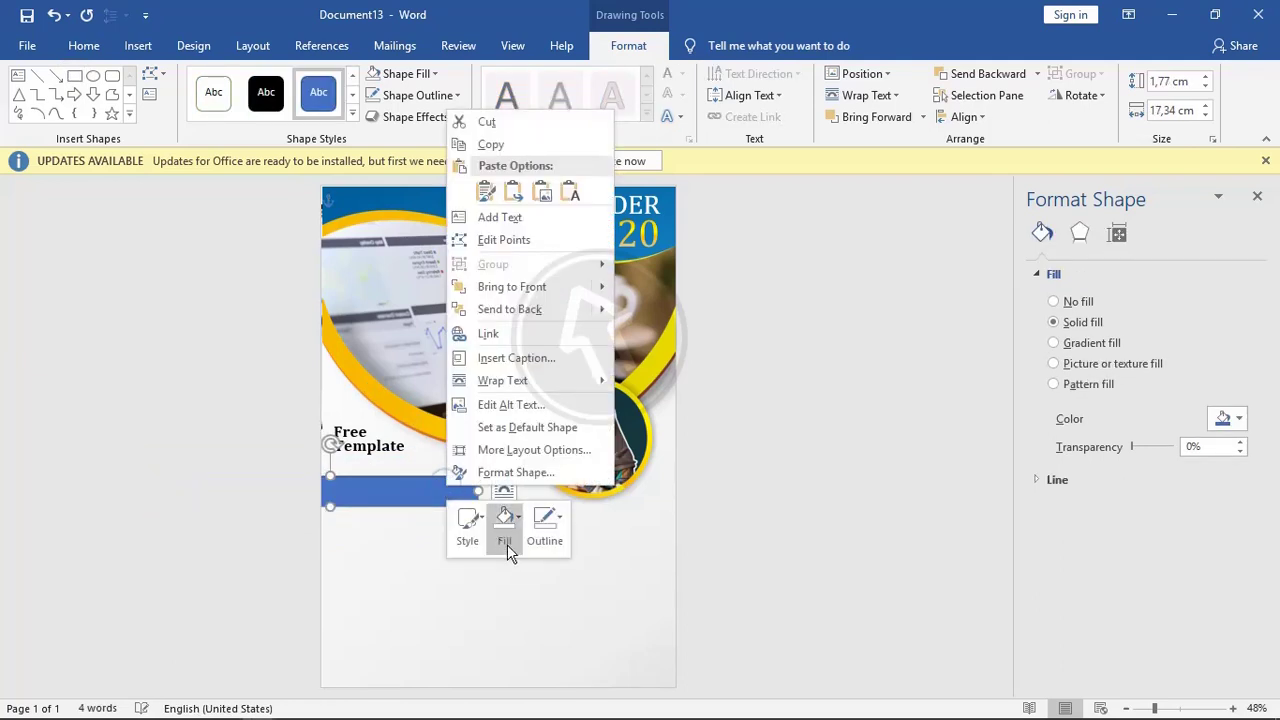
click(506, 540)
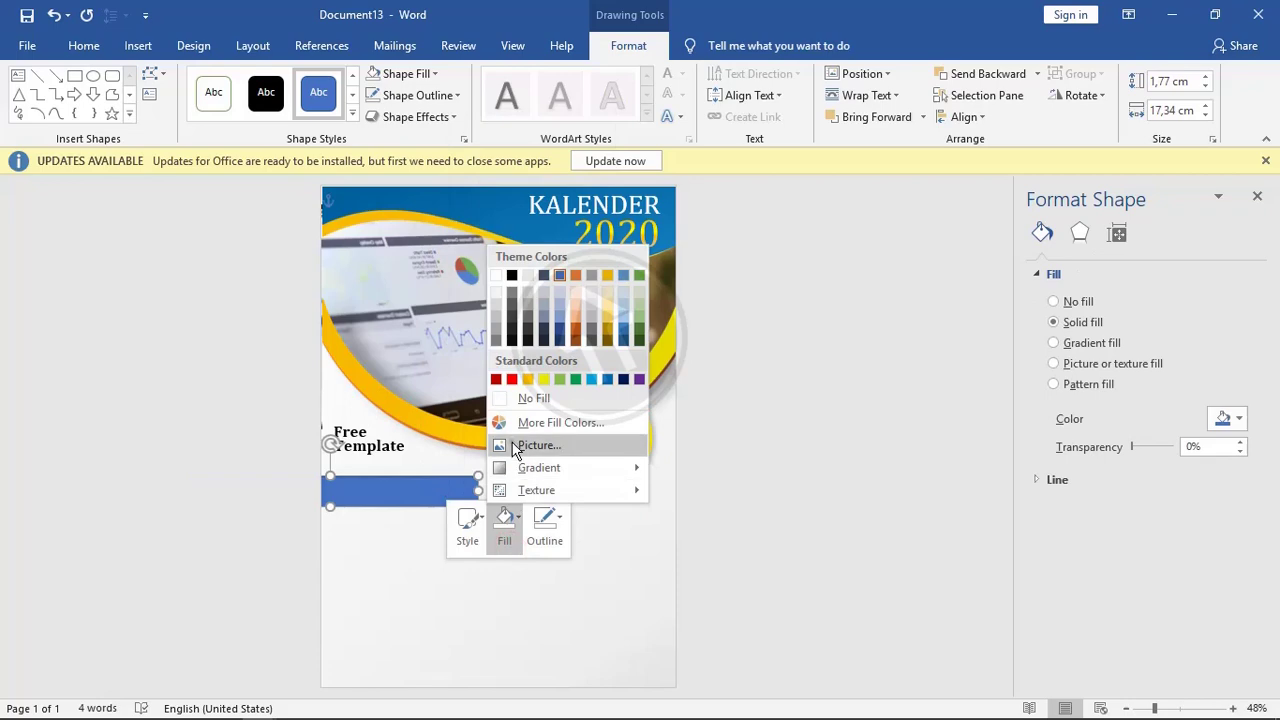
click(514, 445)
click(621, 421)
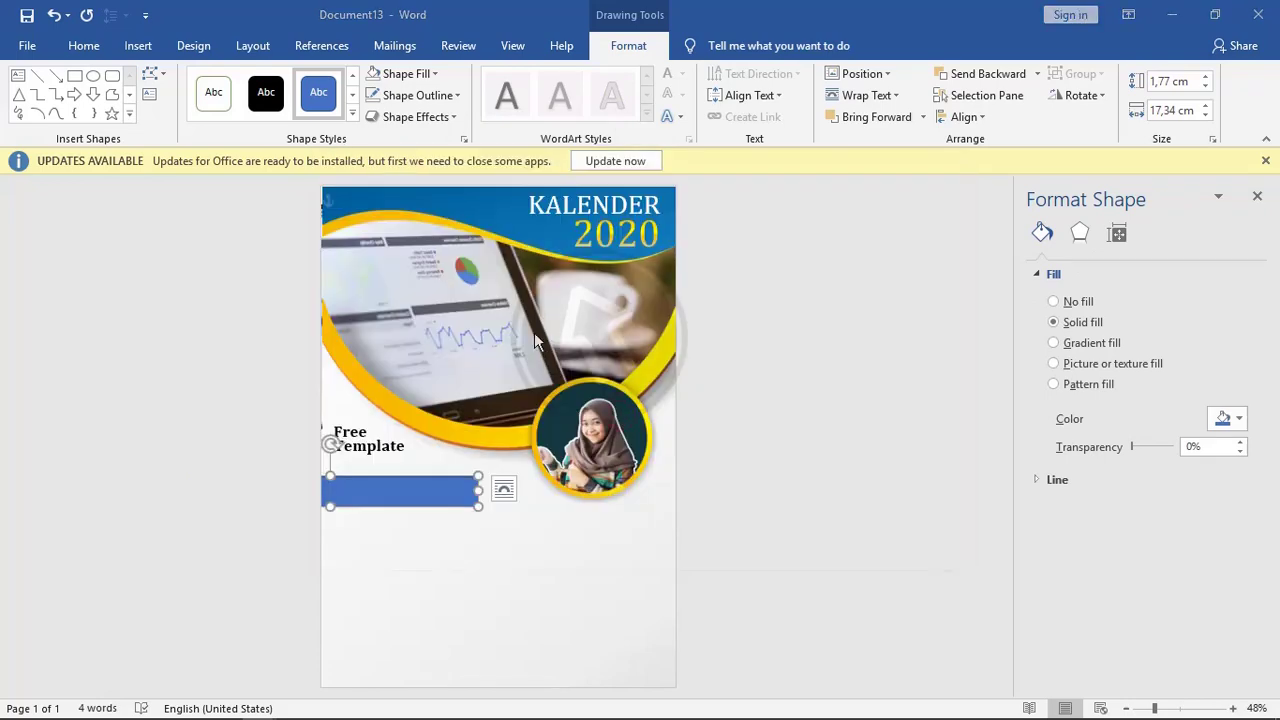
double_click(238, 129)
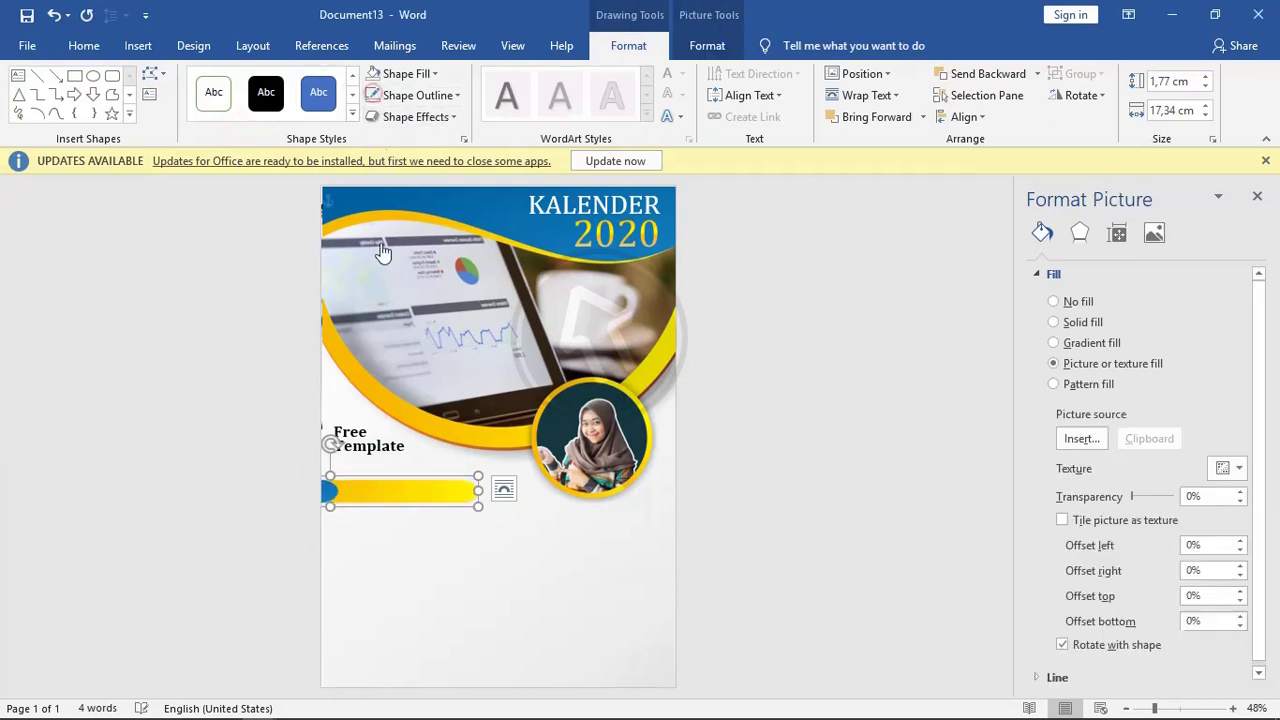
- Move the month bar into position beneath the Free Template heading
mouse_move(390, 482)
mouse_down()
mouse_move(551, 476)
mouse_move(565, 488)
mouse_up()
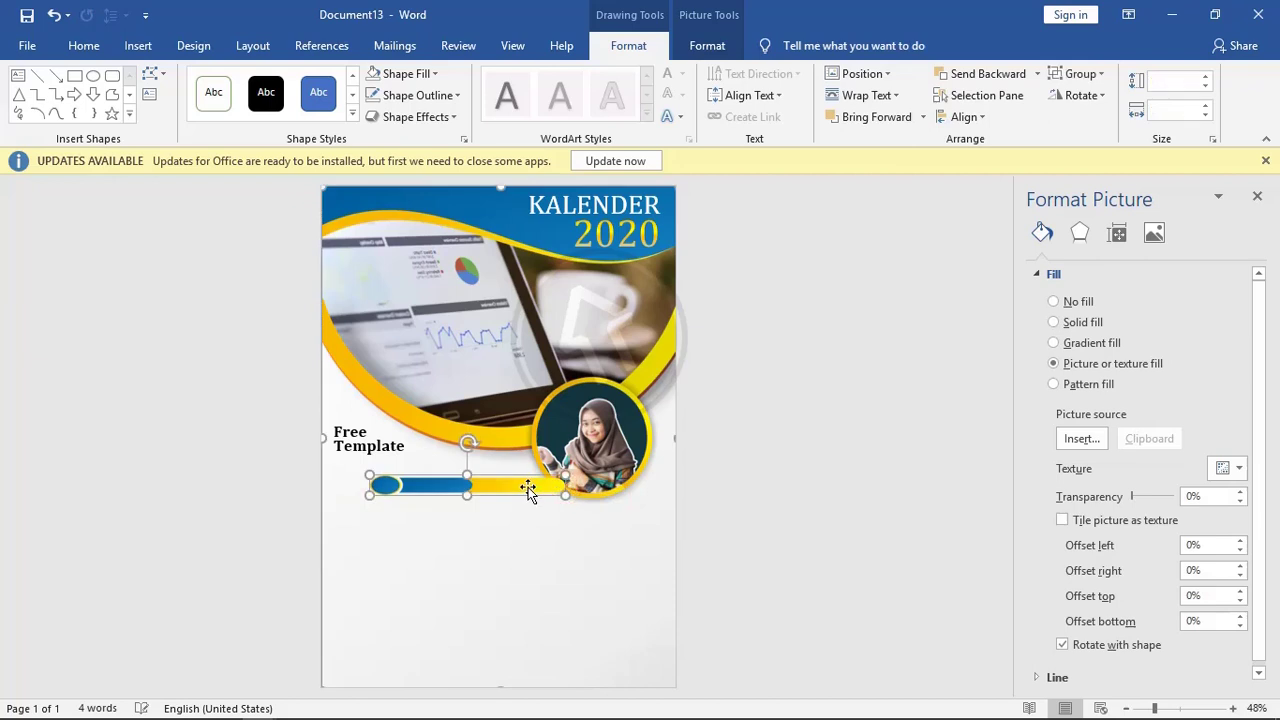
scroll(525, 487, up, 2)
scroll(528, 491, up, 2)
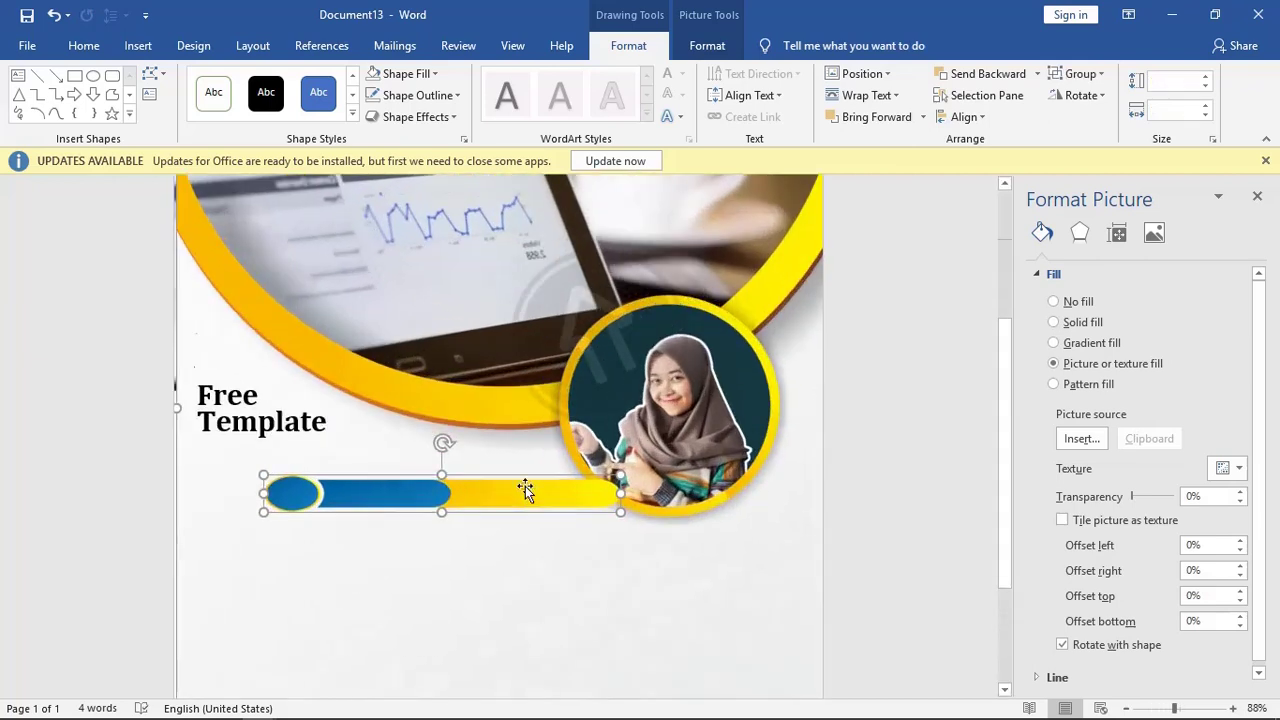
- Undo, then size the month bar to 1,35 × 9,01 cm, left-aligned beneath 'Free Template'
key(ctrl+z)
drag(383, 479, 309, 459)
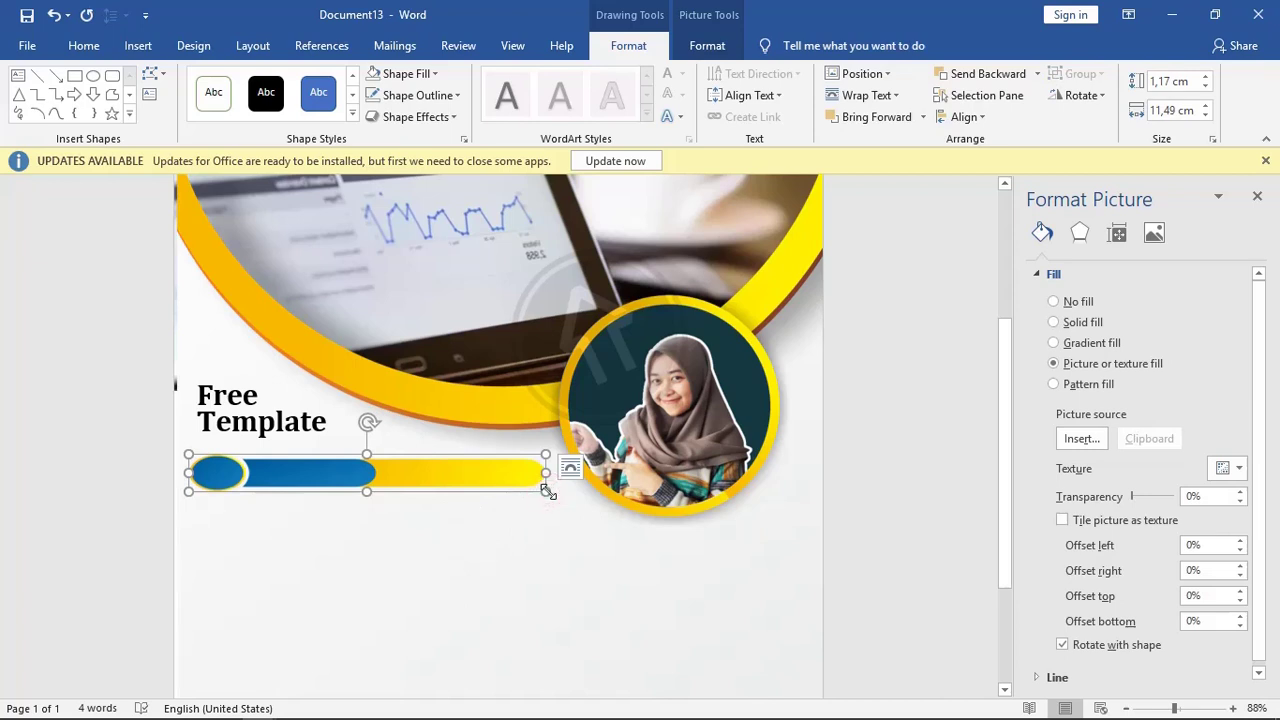
drag(548, 490, 532, 487)
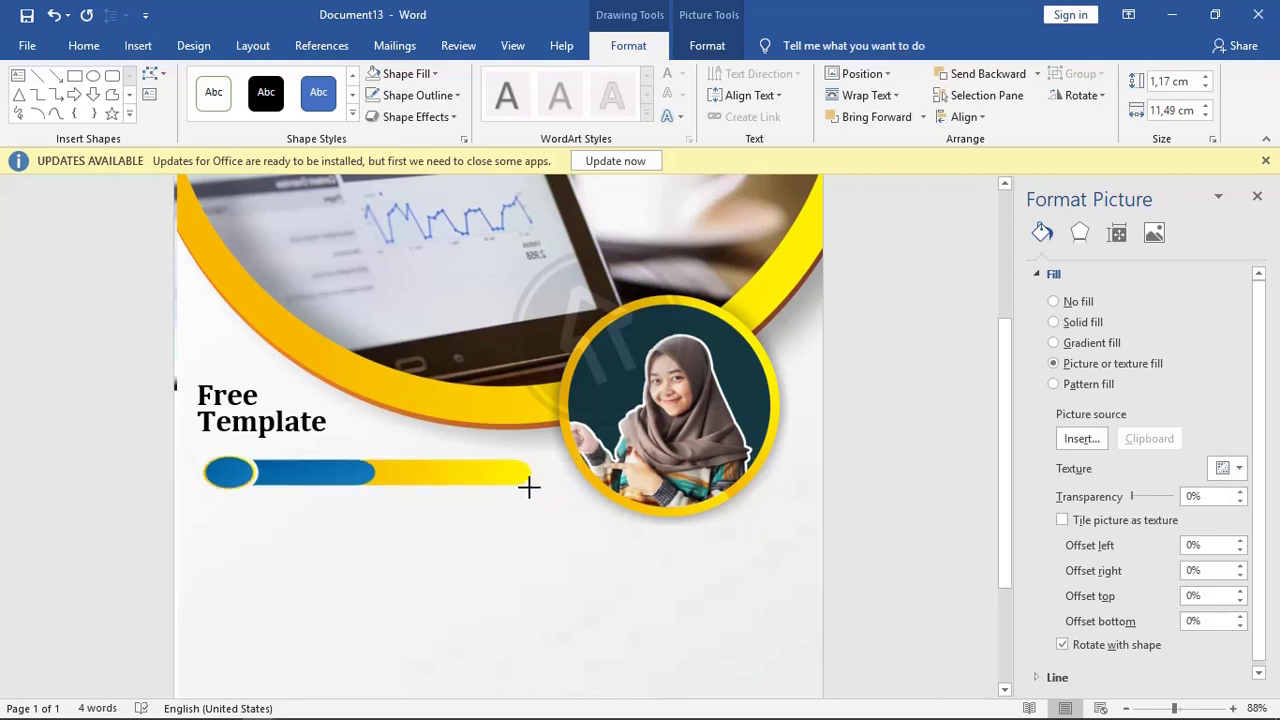
click(371, 457)
drag(374, 458, 376, 446)
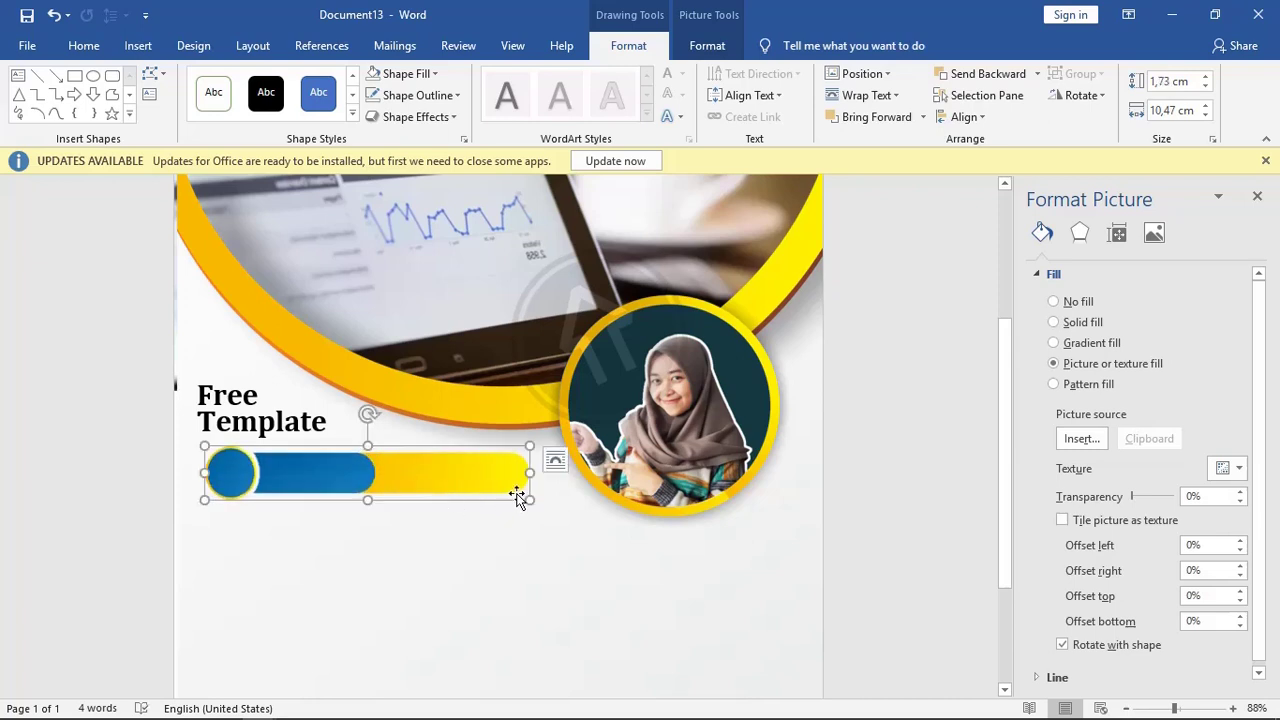
drag(527, 498, 507, 493)
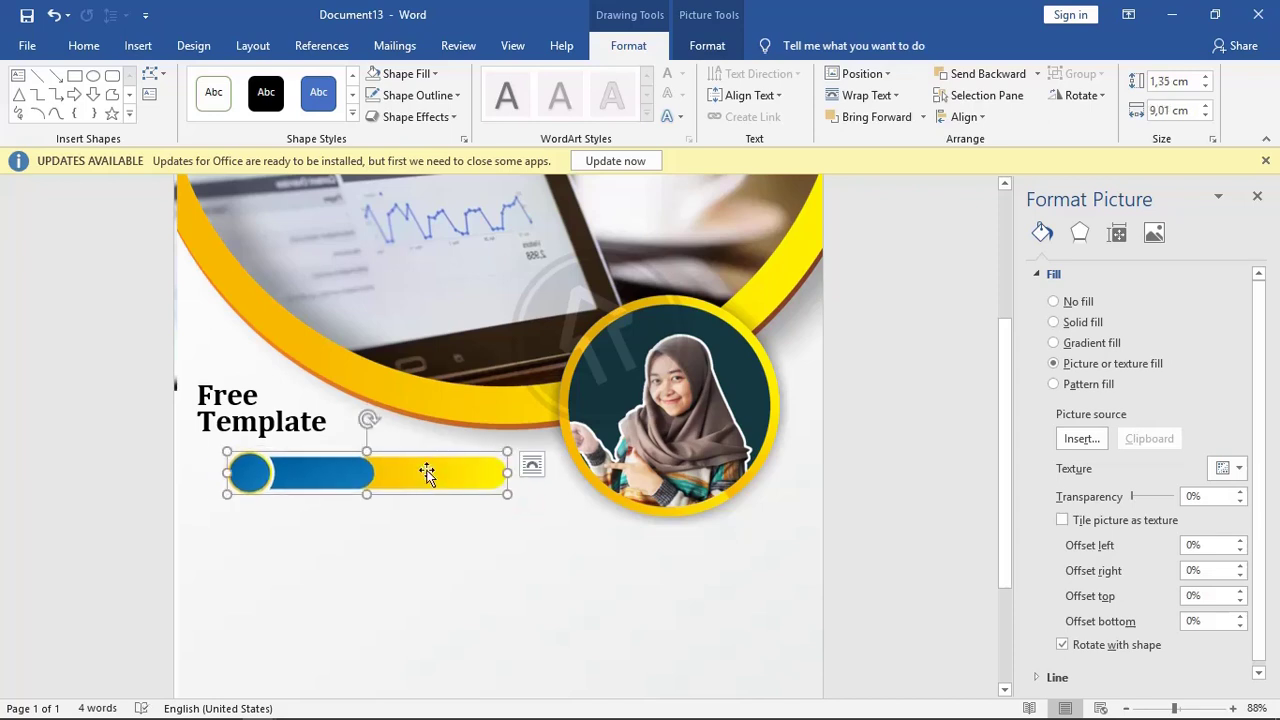
drag(427, 472, 366, 470)
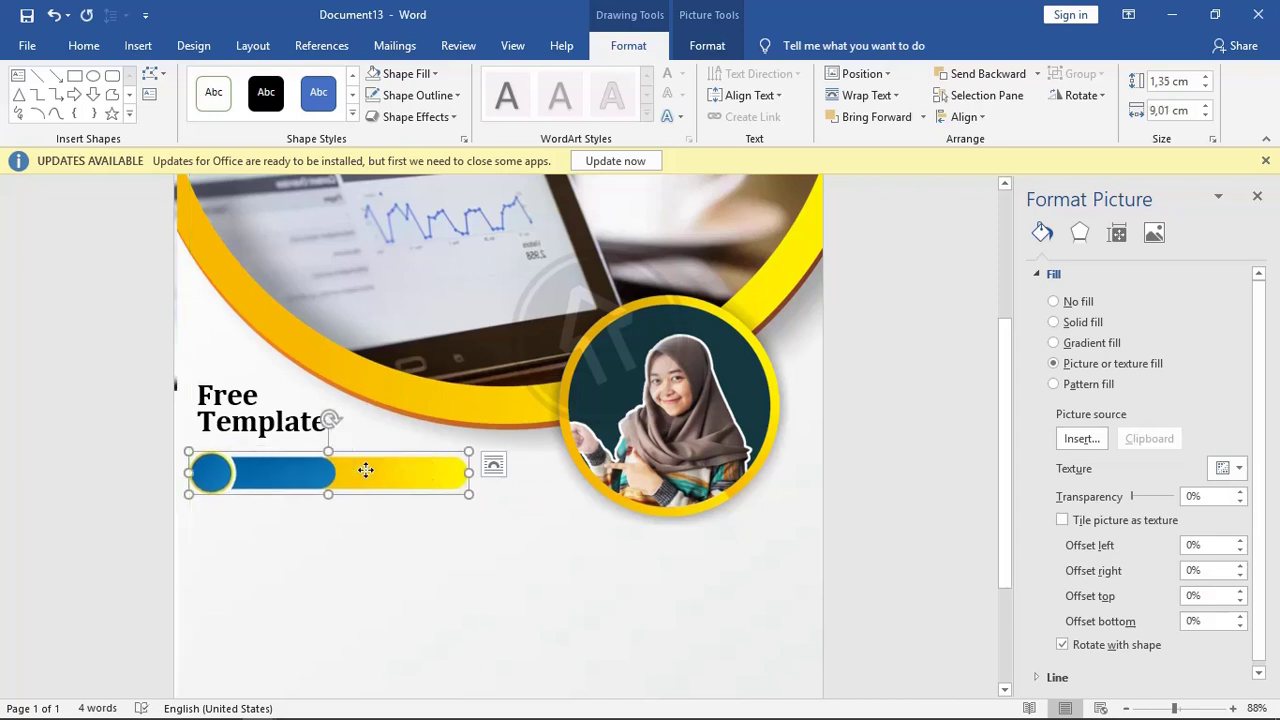
drag(366, 473, 366, 478)
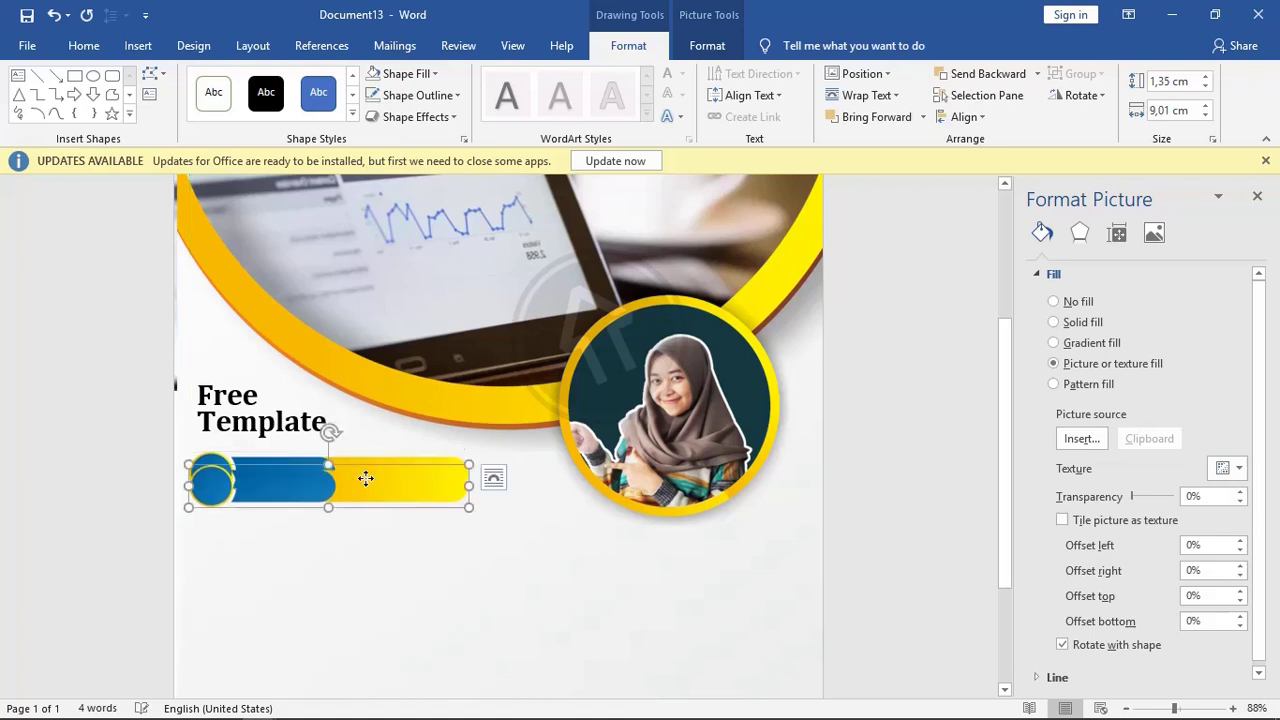
scroll(366, 478, up, 1)
- Add no-fill text to the bar reading '01 Januari Jumadil Awal'
right_click(386, 522)
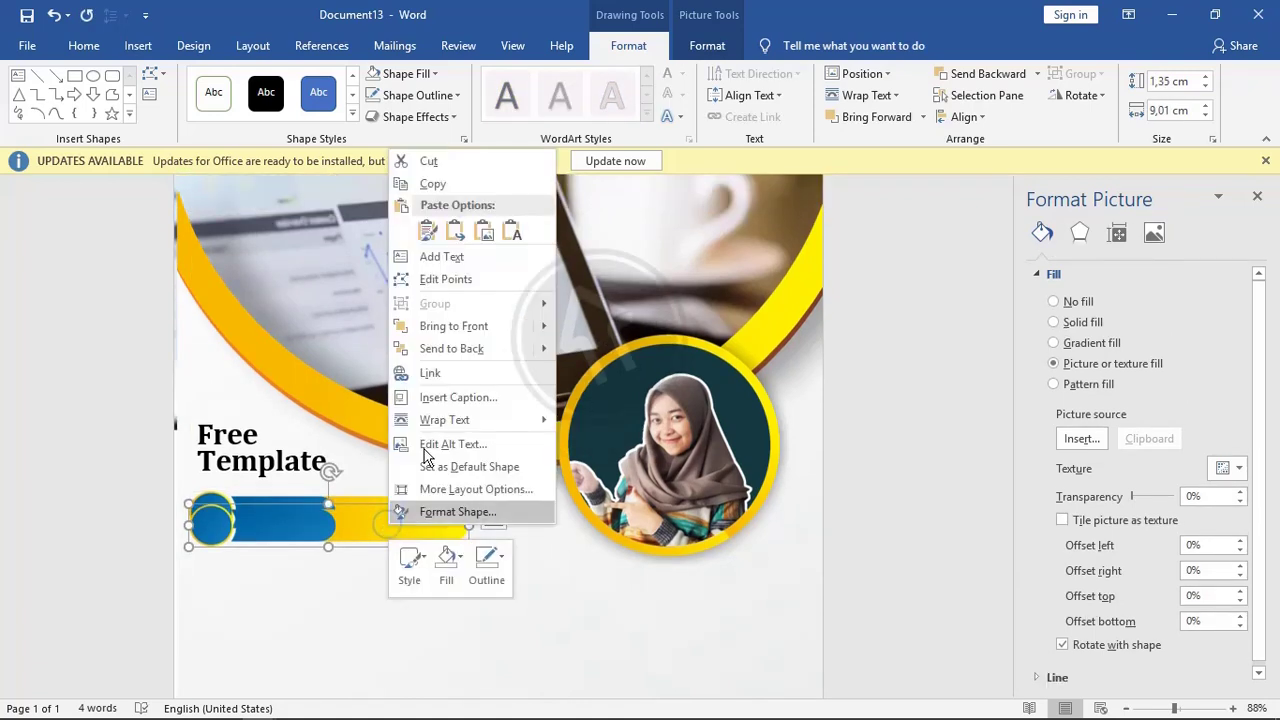
click(445, 262)
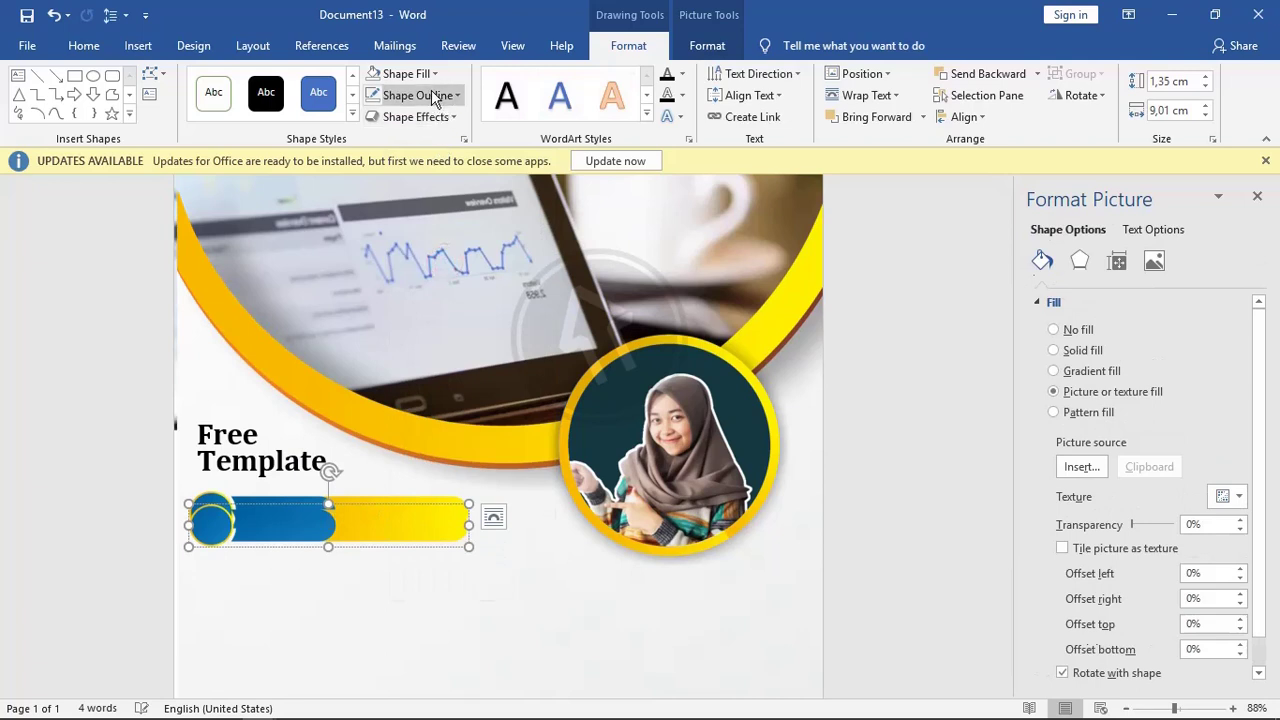
click(374, 78)
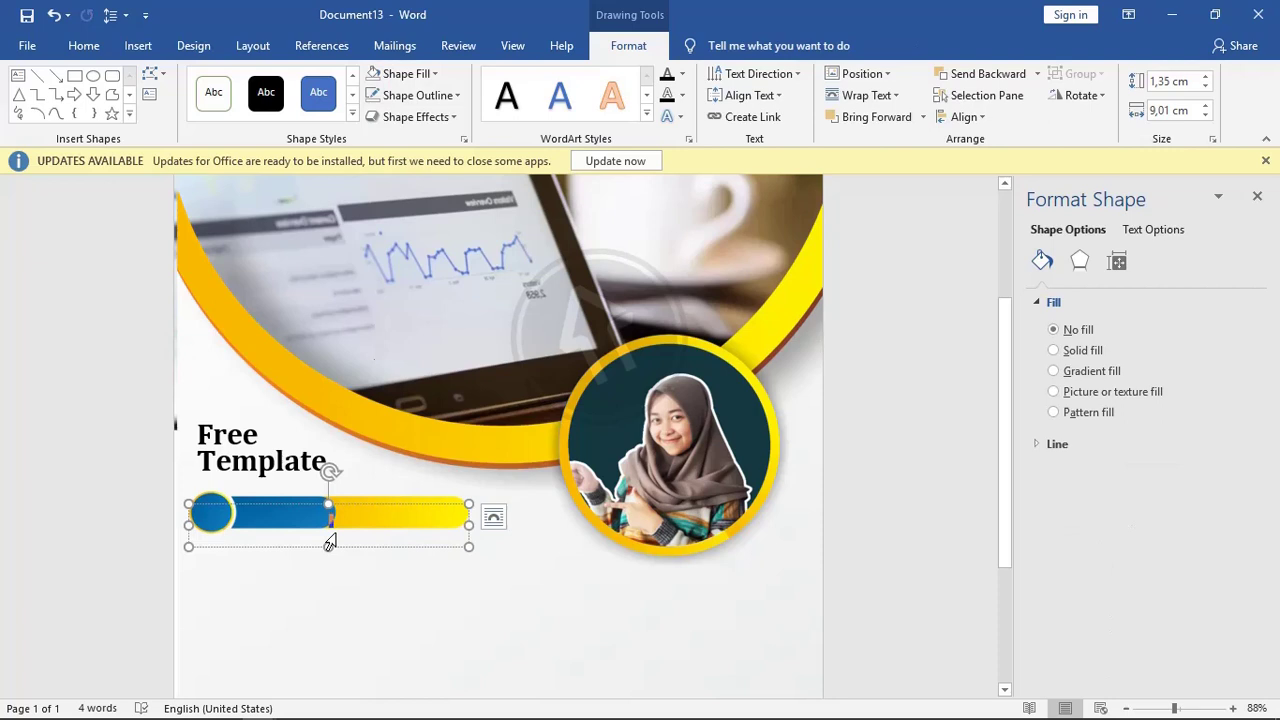
key(ctrl+v)
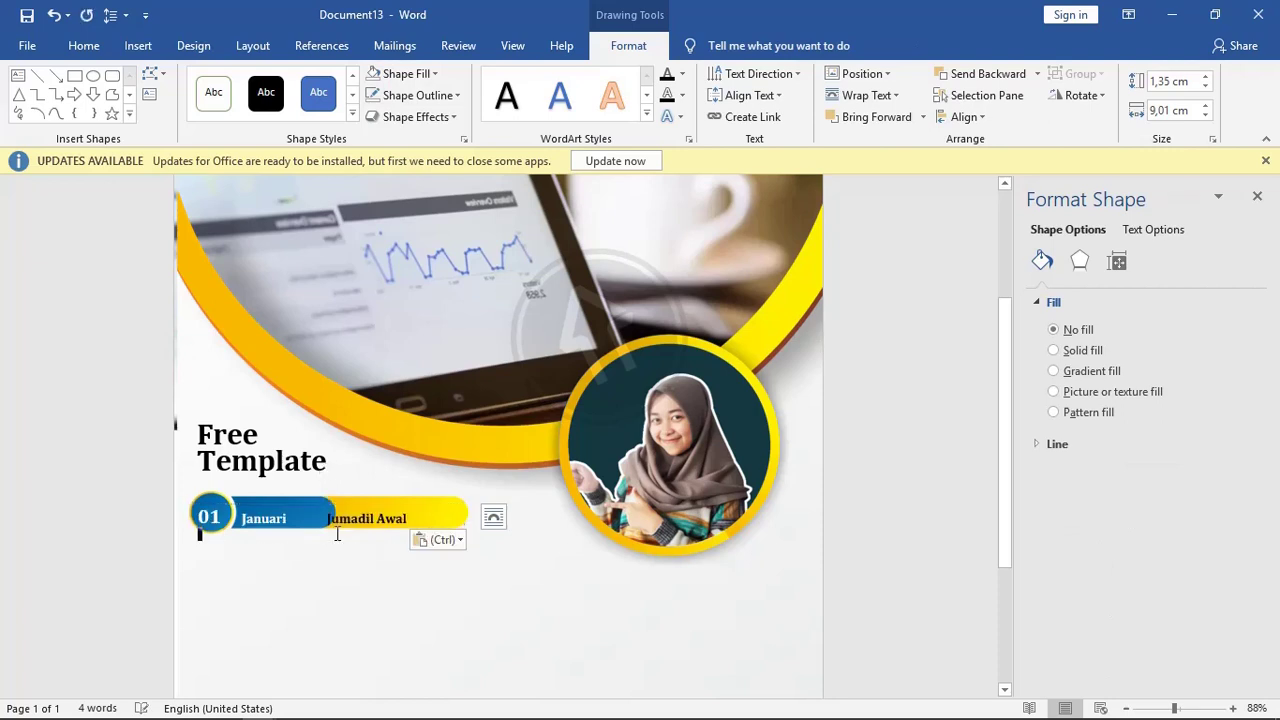
key(BackSpace)
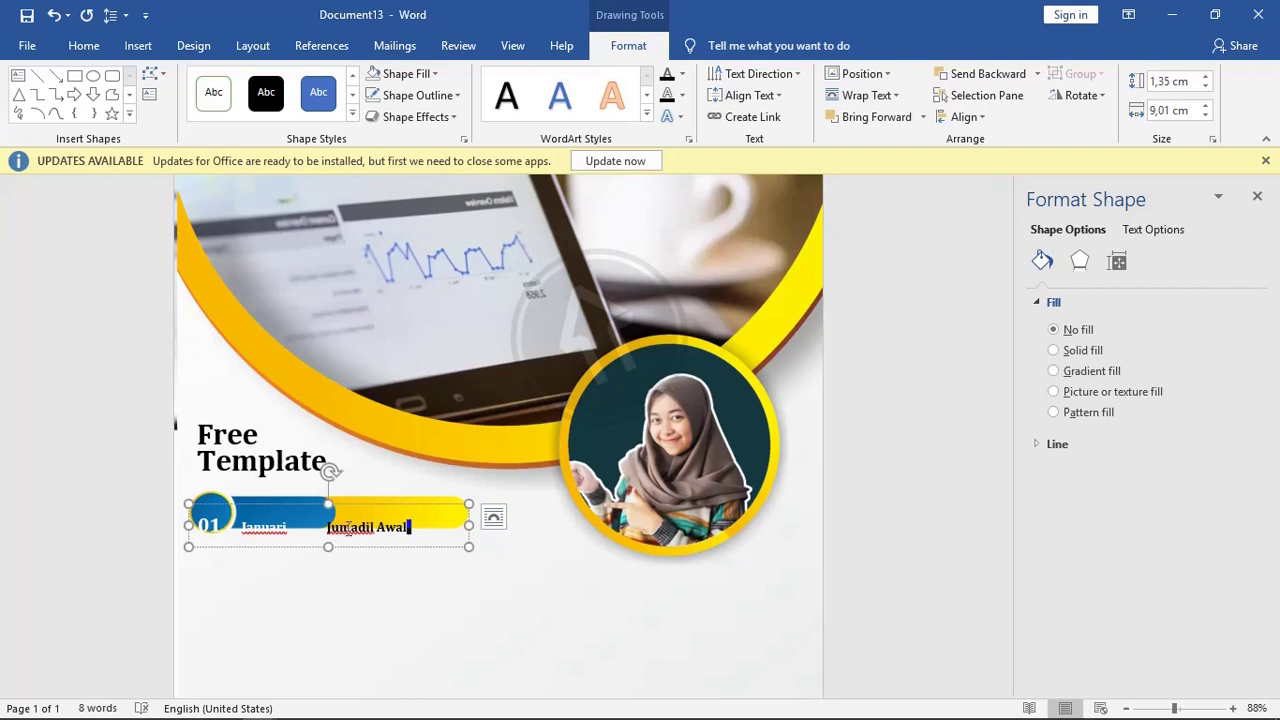
- Nudge the labelled bar up and right and narrow it to 7,74 cm wide
drag(369, 511, 374, 493)
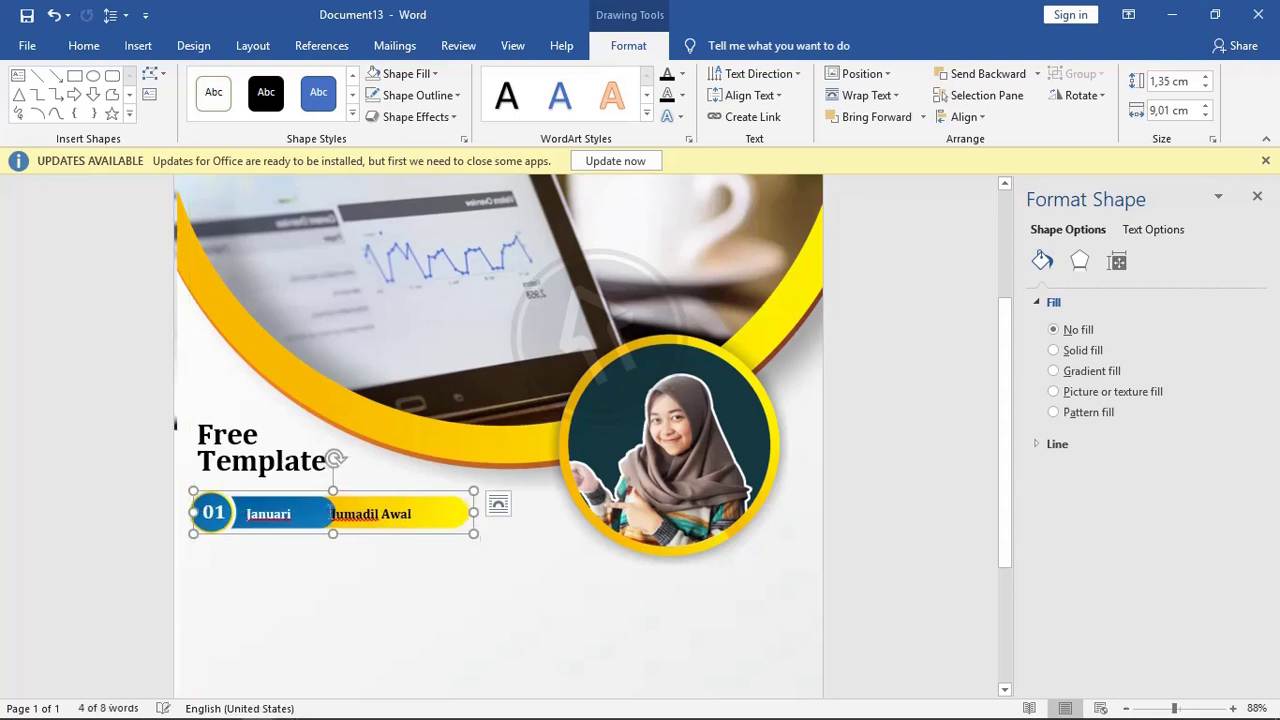
click(315, 516)
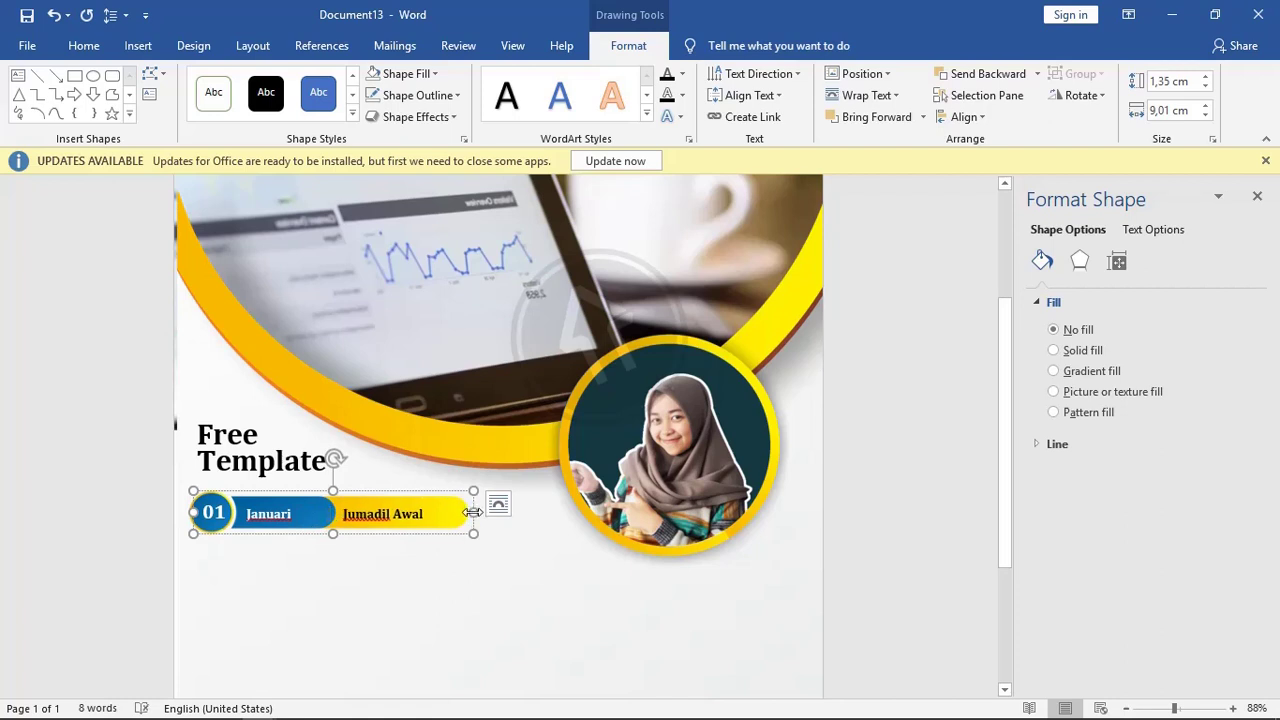
mouse_move(472, 513)
mouse_down()
mouse_move(432, 510)
mouse_move(430, 550)
mouse_up()
- Fill the second bar shape with the 'bar Tanggal Kuning' picture
right_click(423, 567)
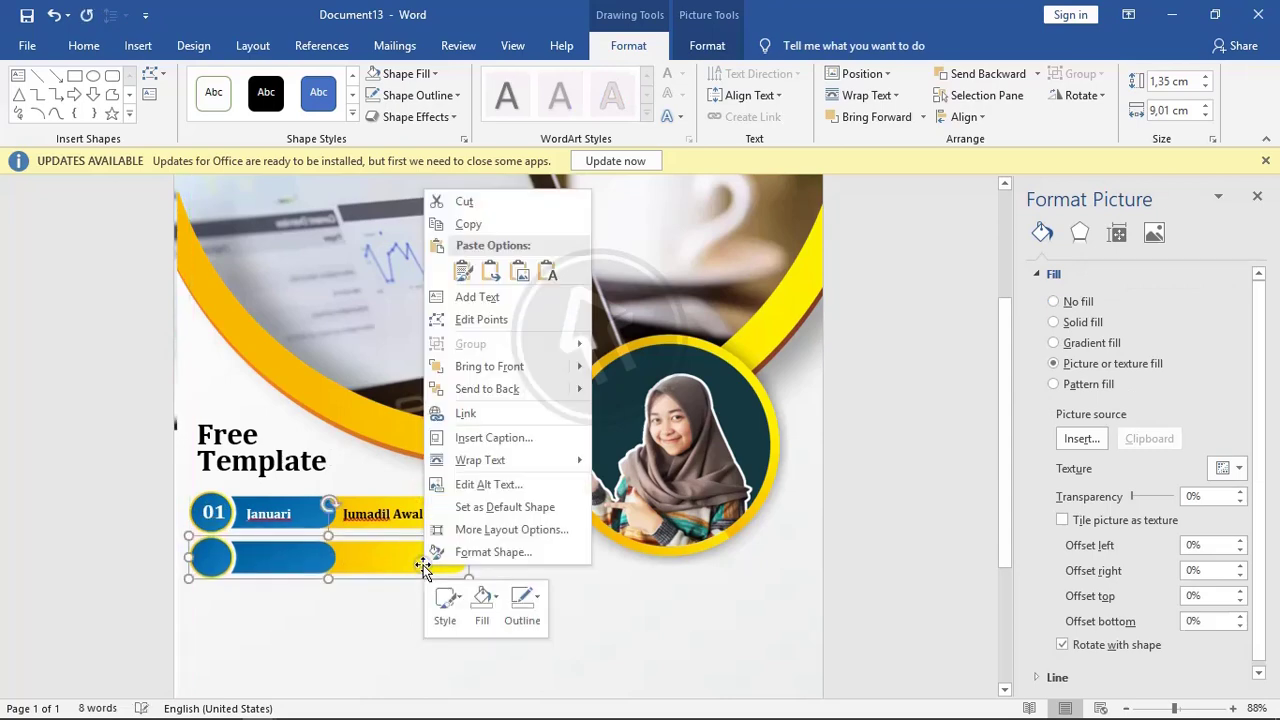
click(481, 598)
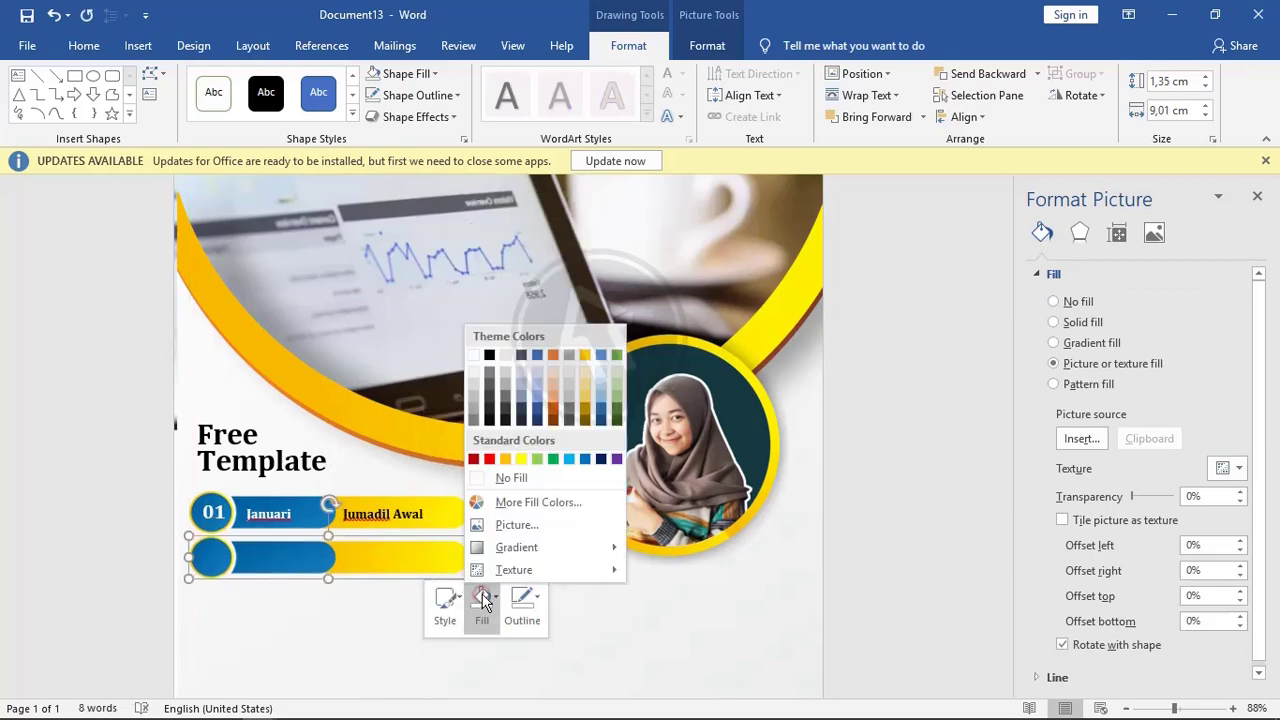
click(505, 525)
click(627, 414)
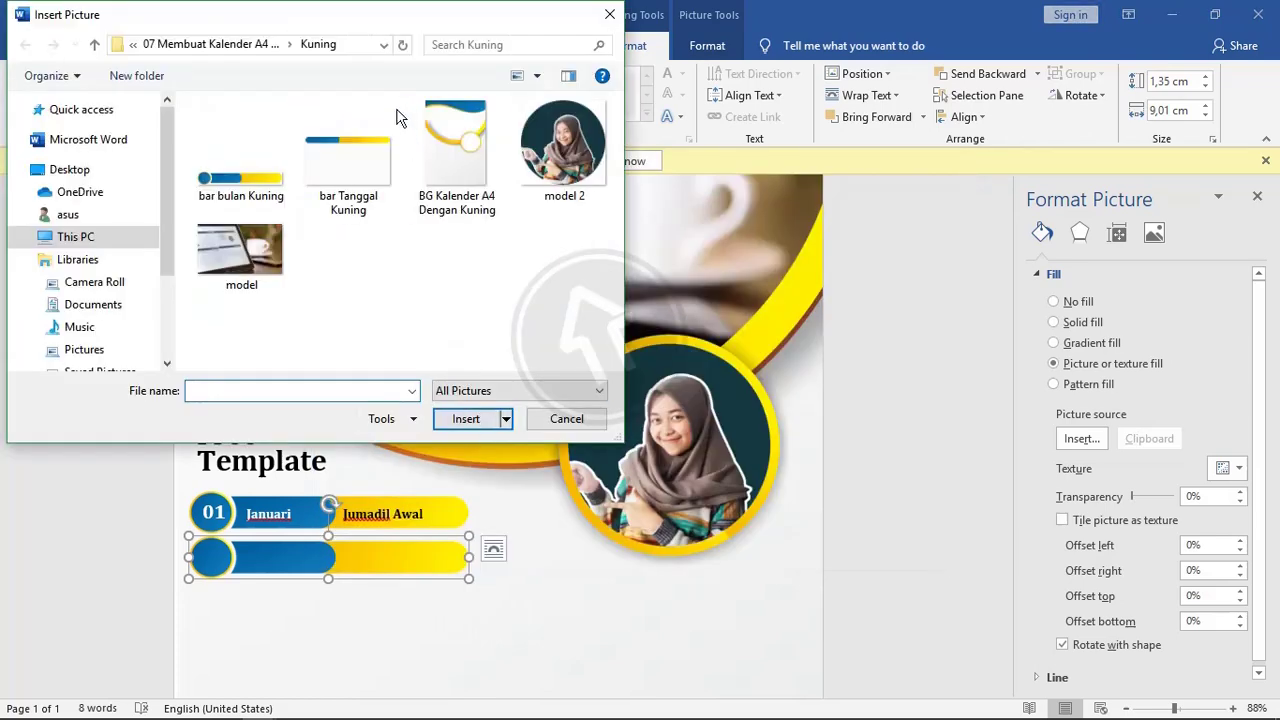
click(355, 180)
double_click(355, 178)
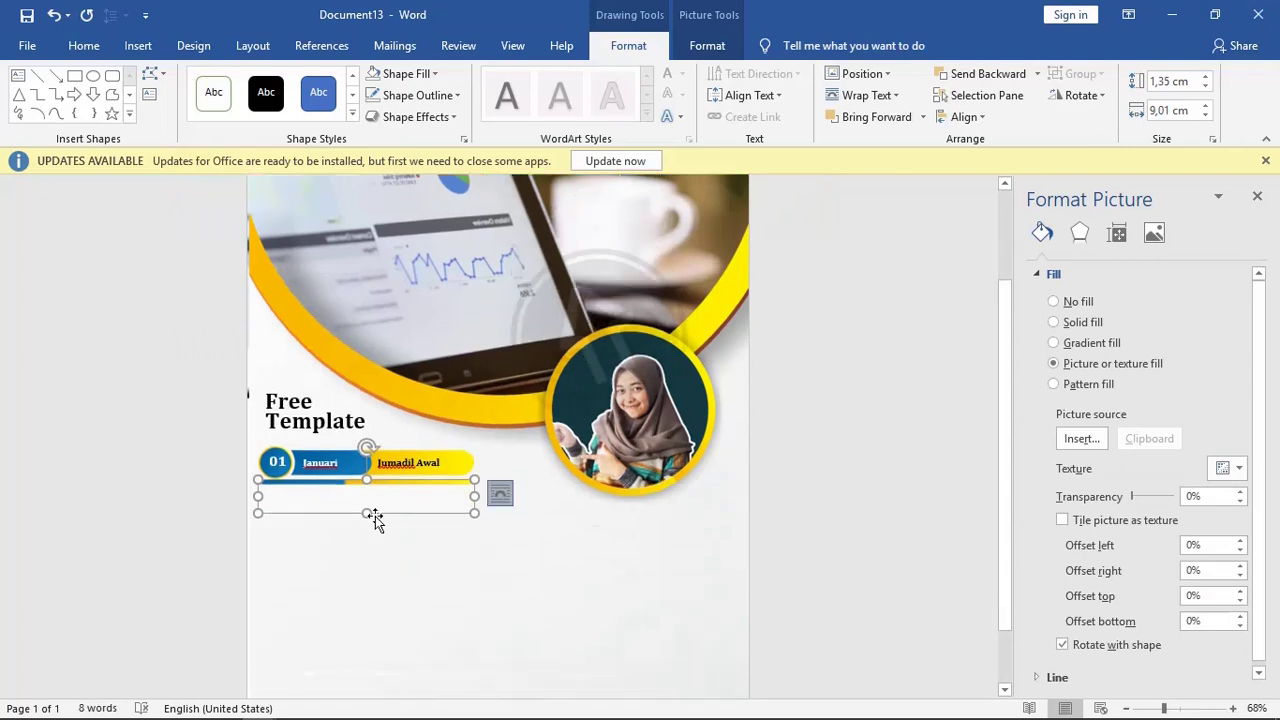
- Stretch the picture block taller and place it just under the Januari bar
drag(368, 513, 374, 526)
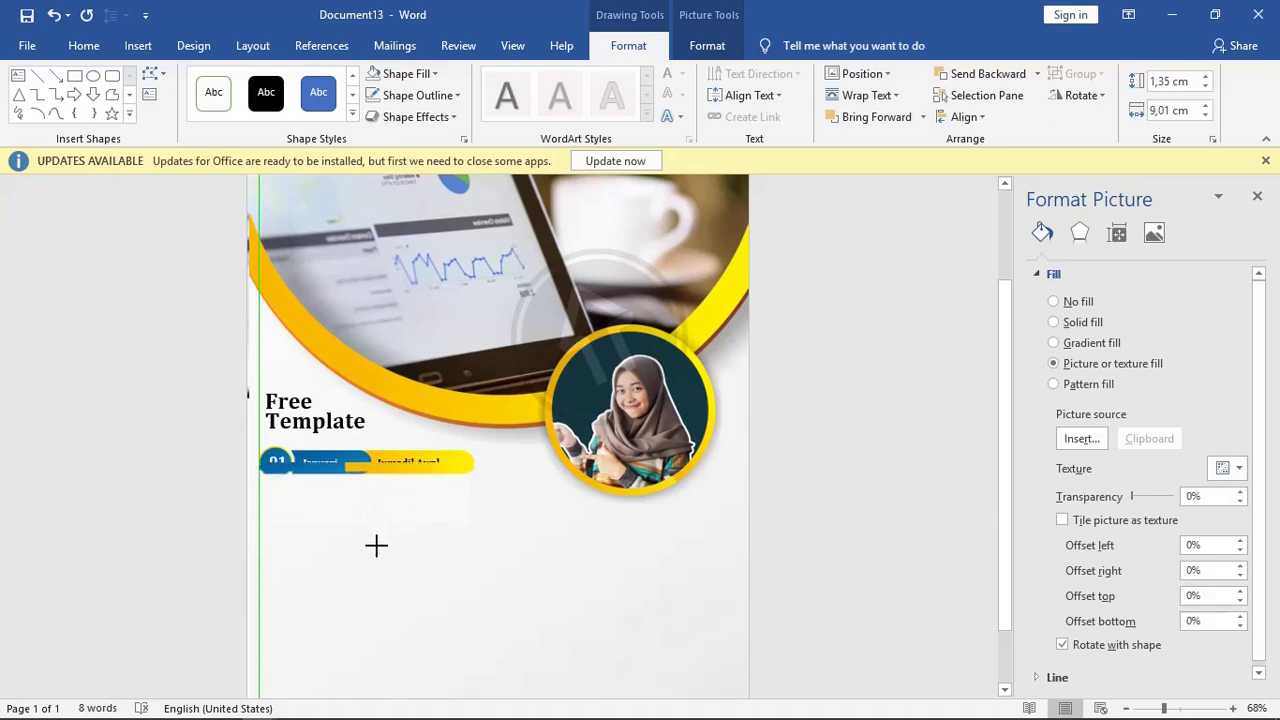
mouse_move(374, 533)
mouse_down()
mouse_move(371, 491)
mouse_move(375, 567)
mouse_up()
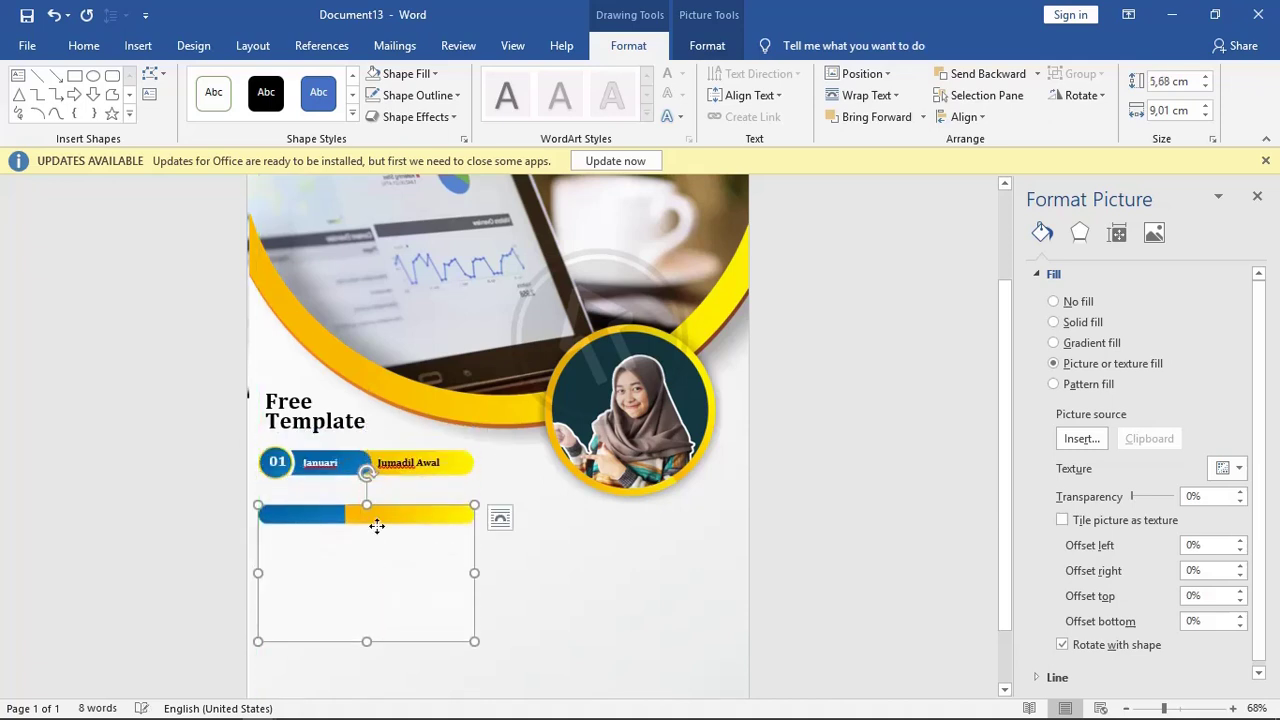
ctrl+scroll(376, 526, up, 3)
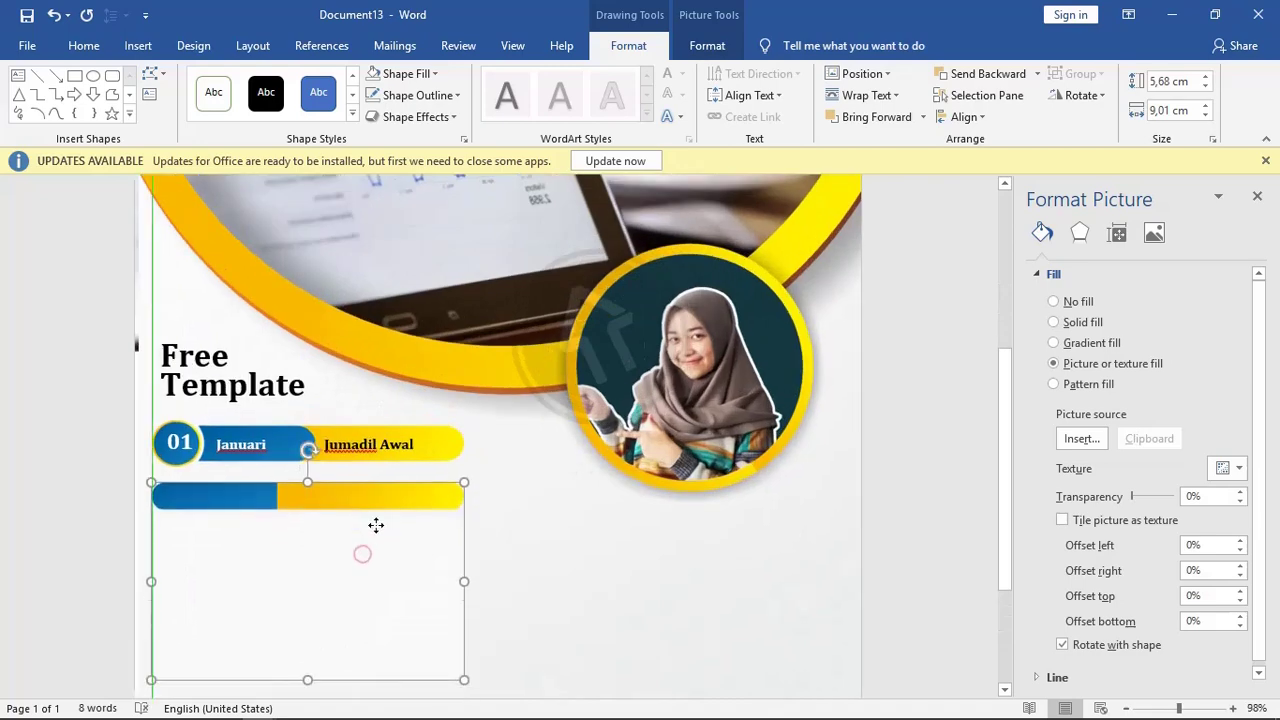
- Align the date block with the 01 circle and draw a no-fill text box over it
drag(372, 518, 366, 520)
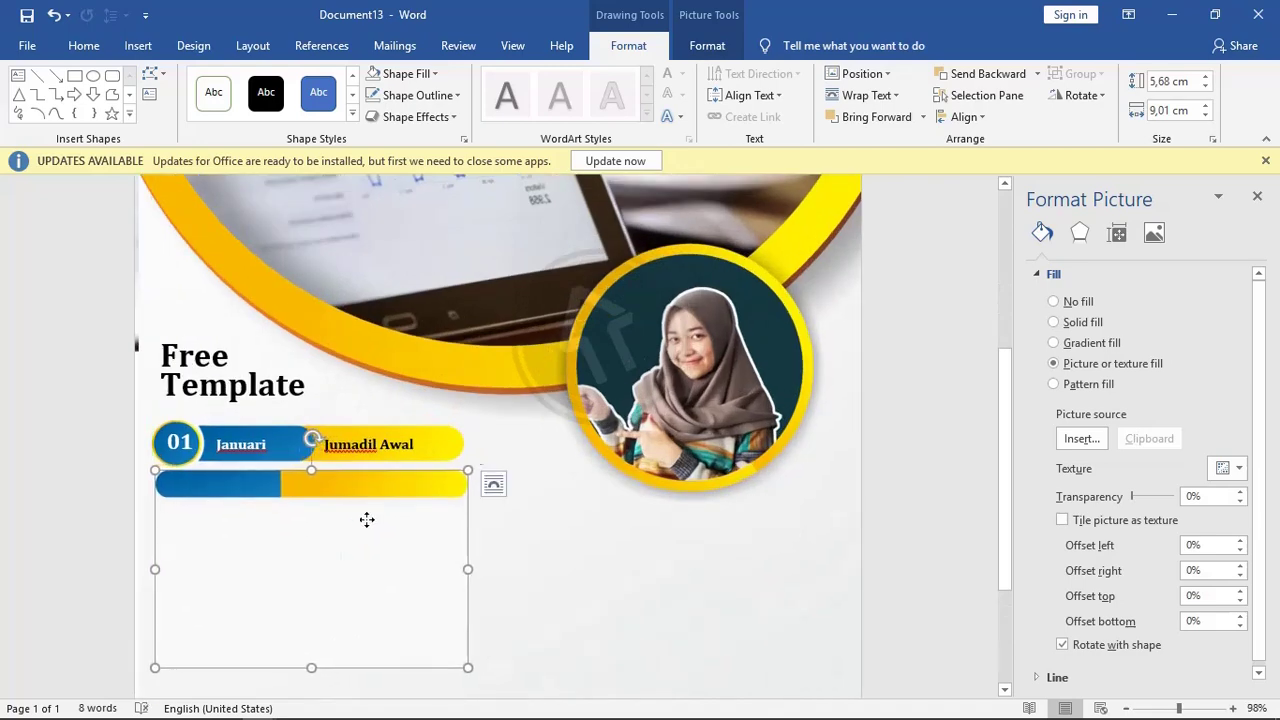
click(17, 76)
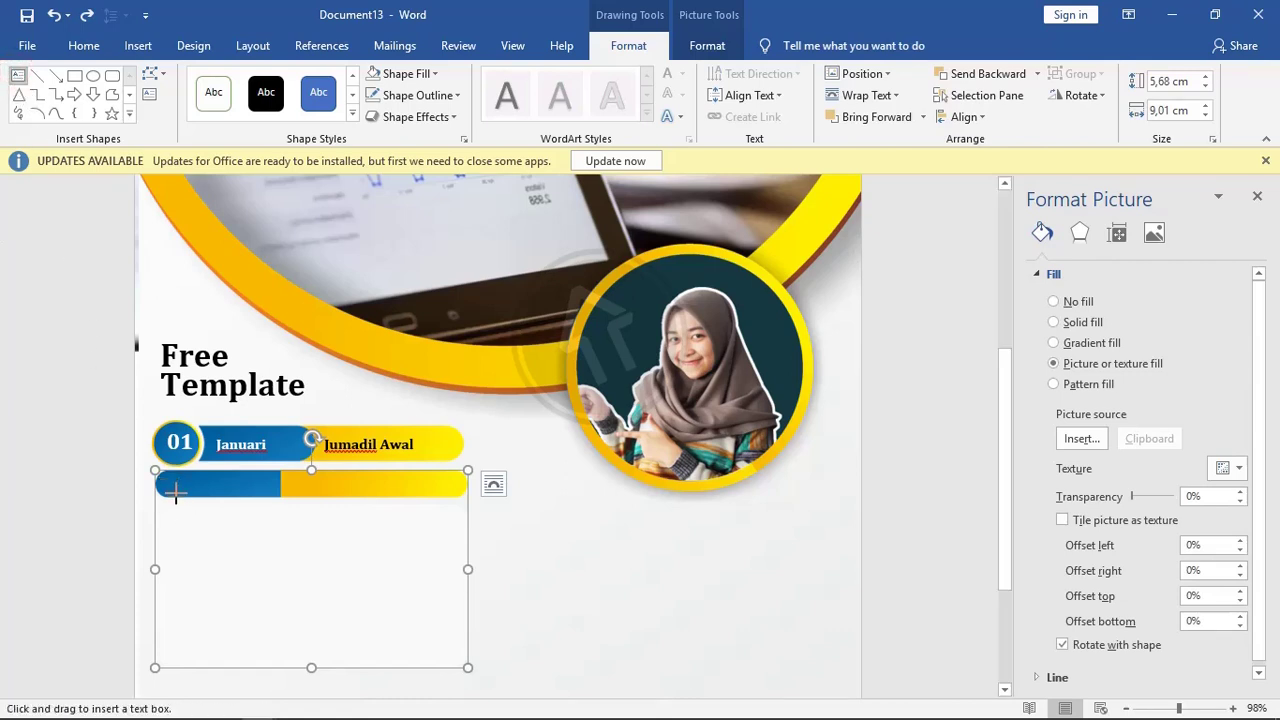
drag(165, 472, 461, 648)
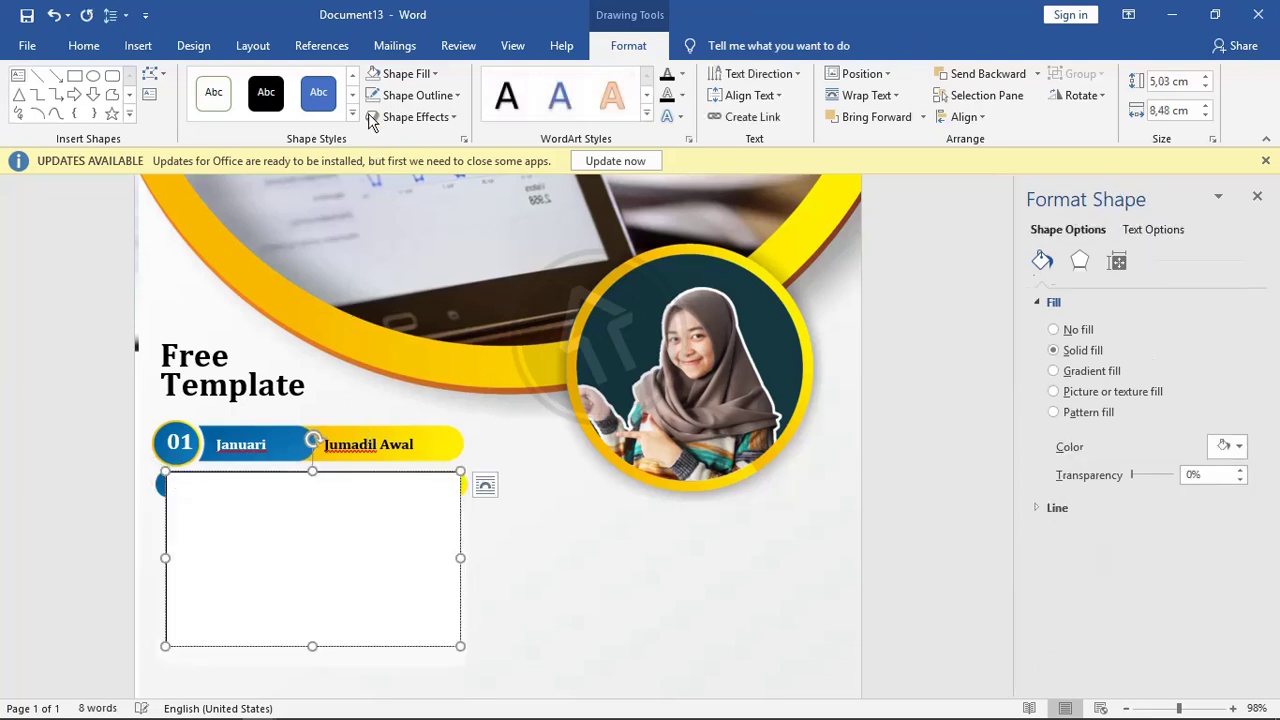
click(372, 80)
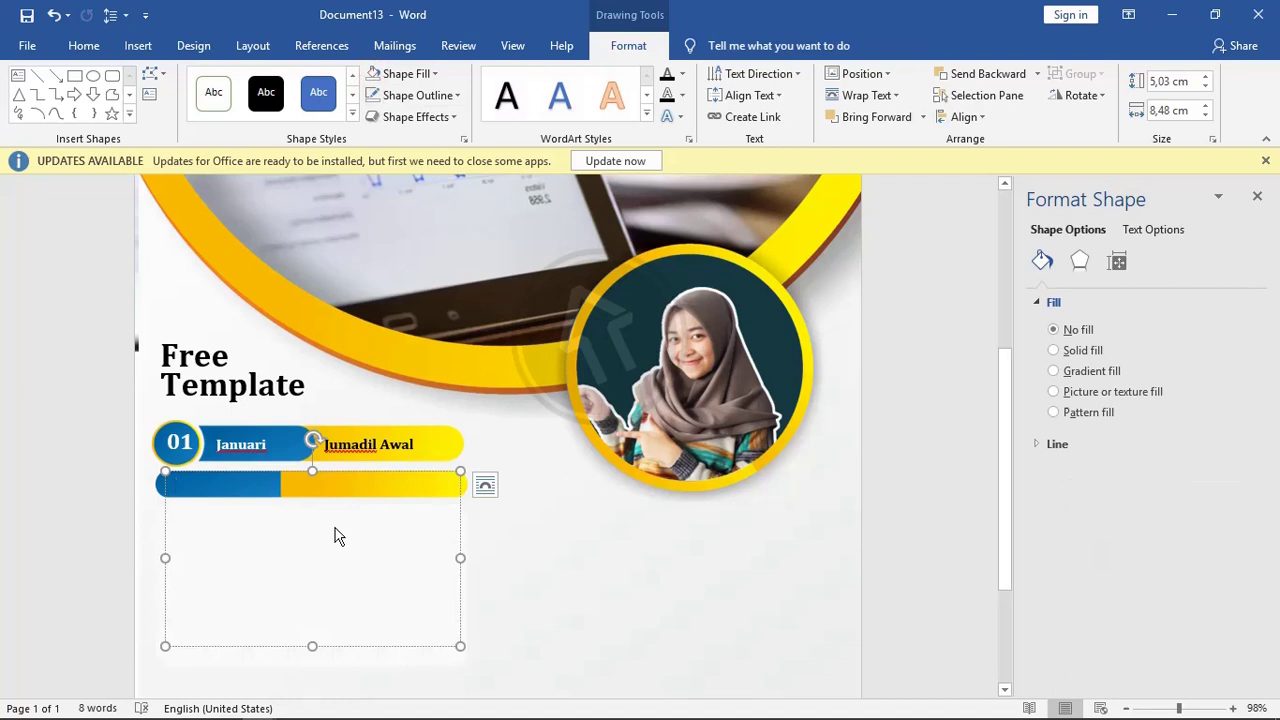
- Paste the January calendar table into the box and trim the box and last column to fit
key(ctrl+v)
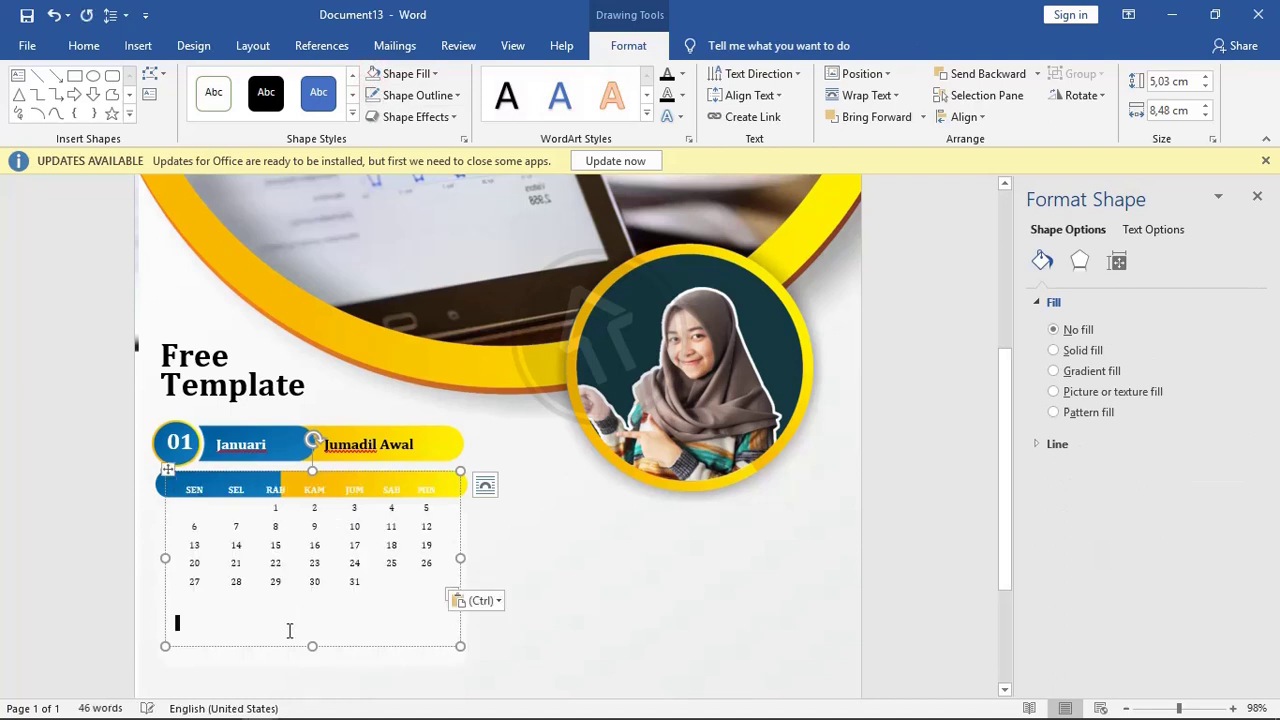
drag(315, 646, 314, 623)
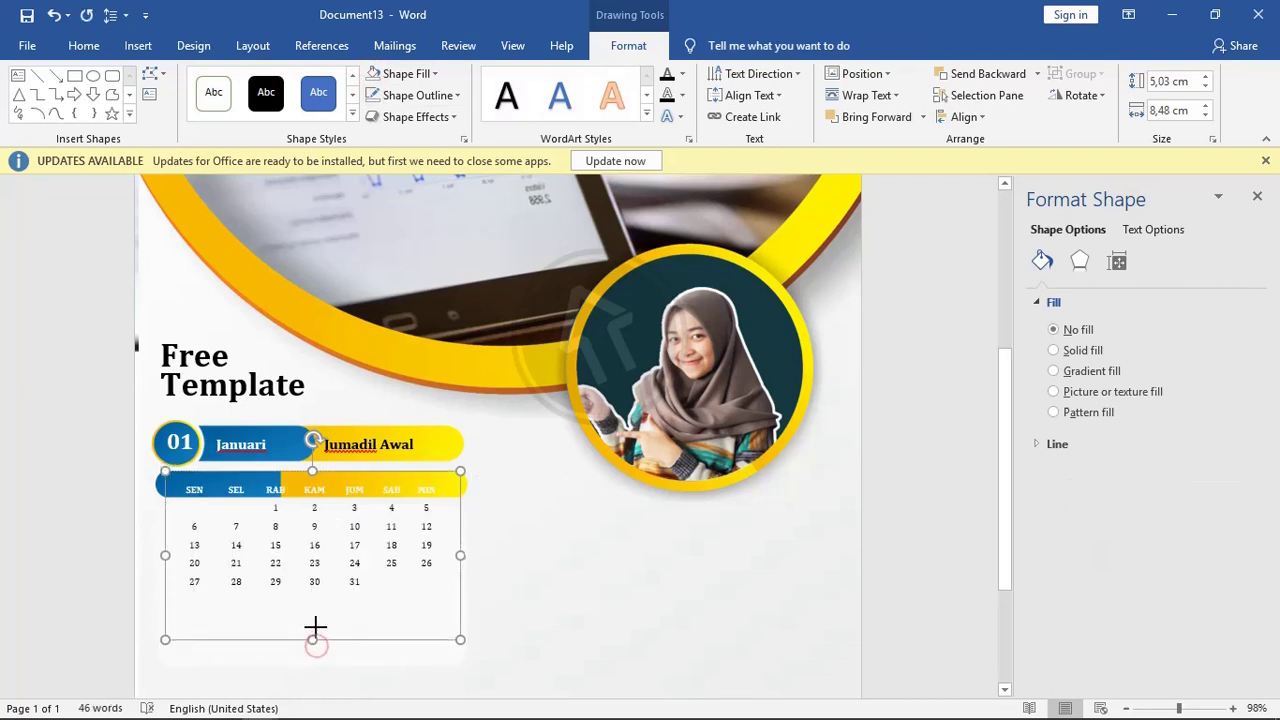
mouse_move(337, 469)
mouse_down()
mouse_move(340, 481)
mouse_move(320, 470)
mouse_up()
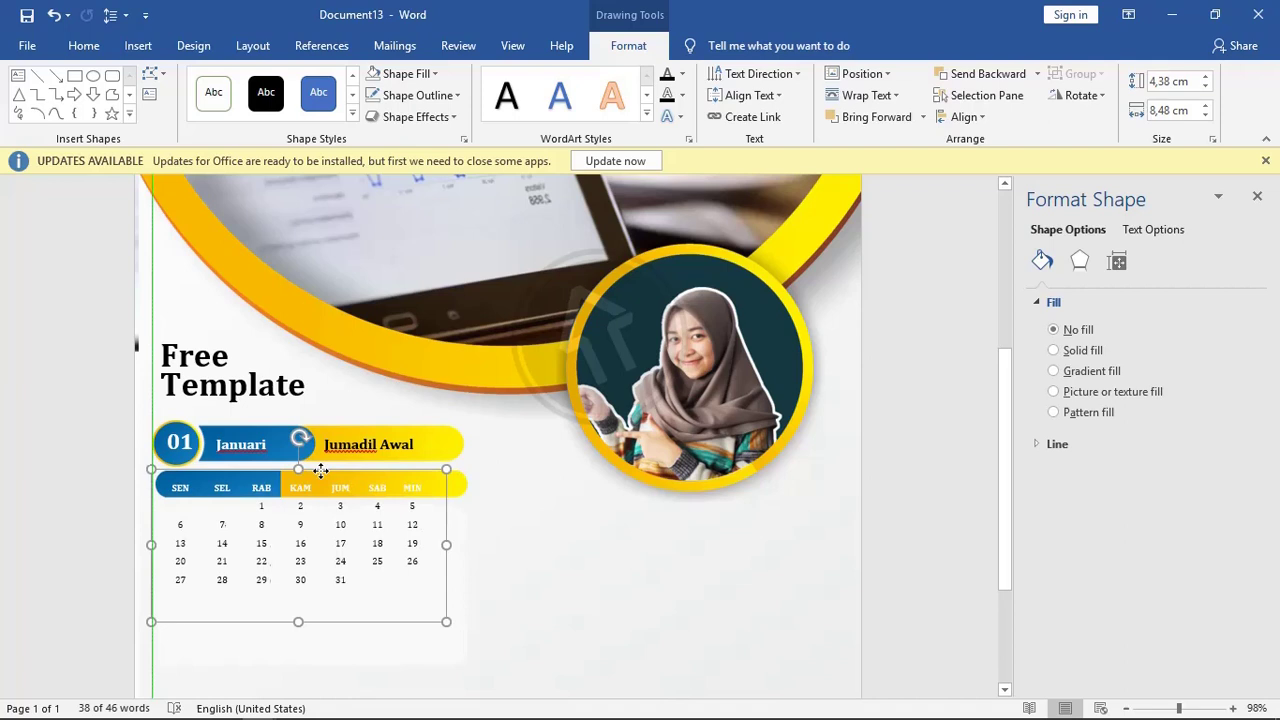
- Add the note 'LIBUR: 1 Januari Tahun baru' as text in the white card behind the calendar
drag(320, 470, 319, 470)
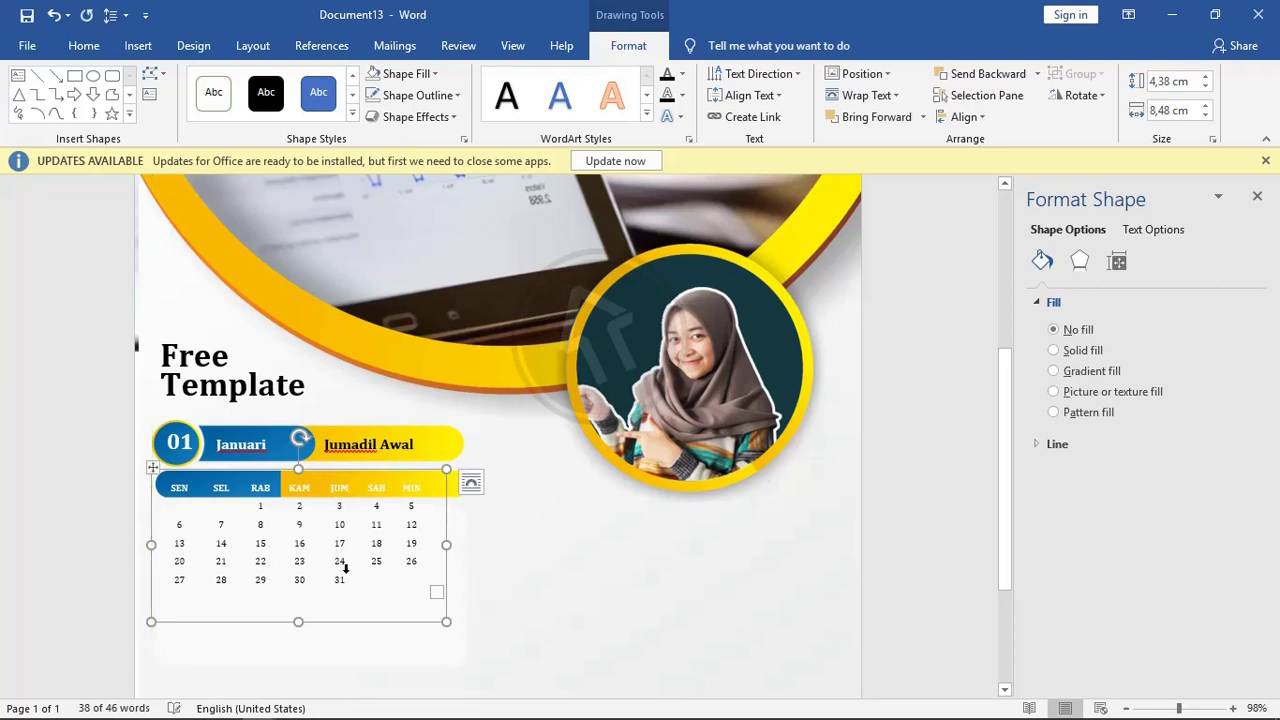
click(322, 640)
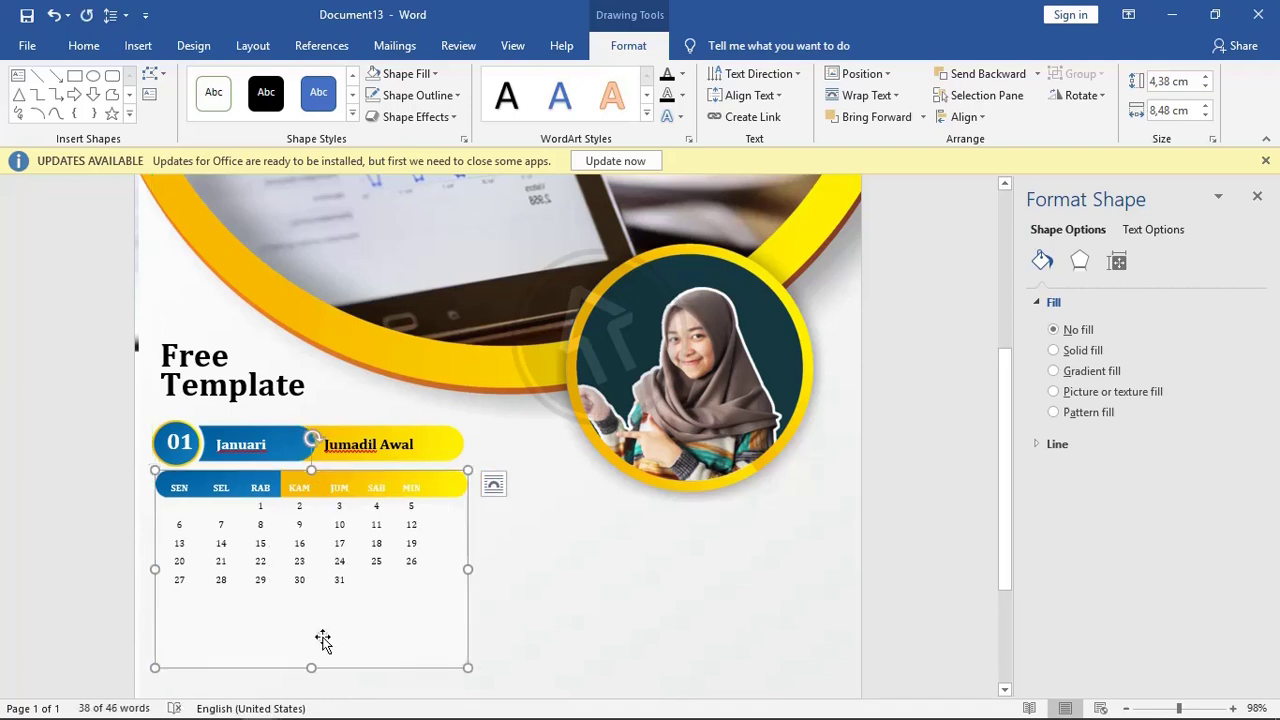
right_click(322, 640)
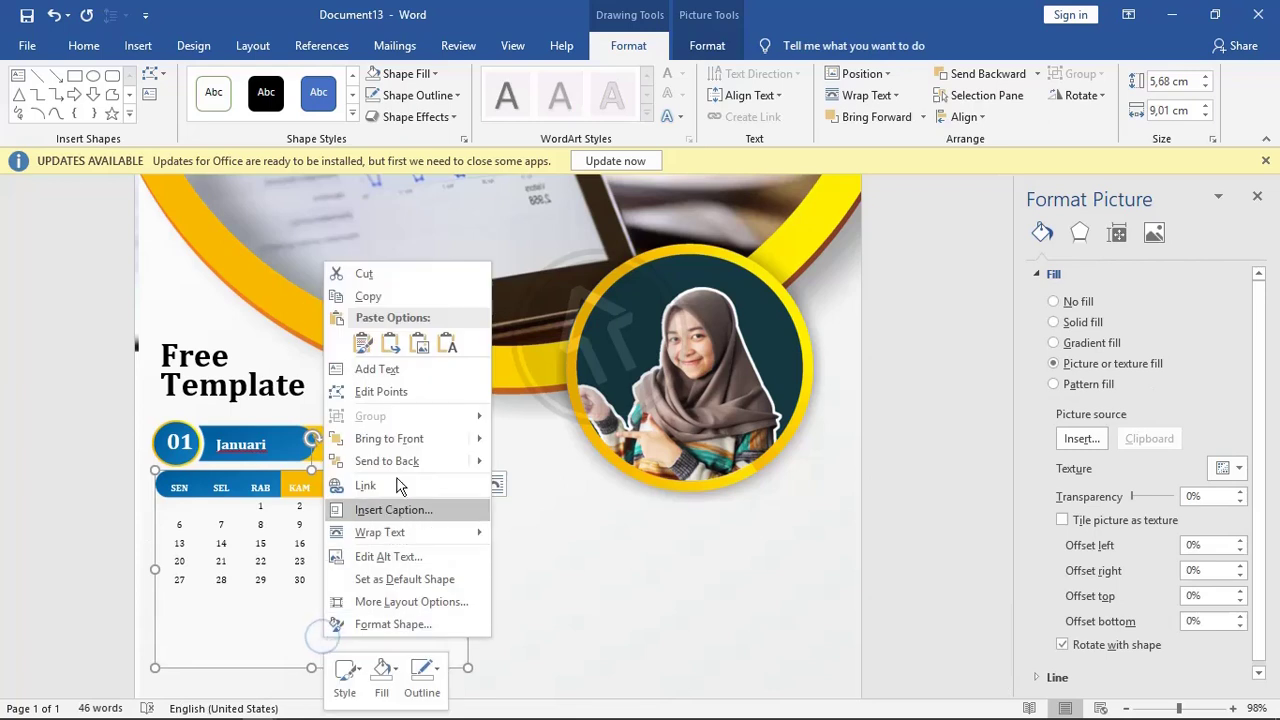
click(397, 366)
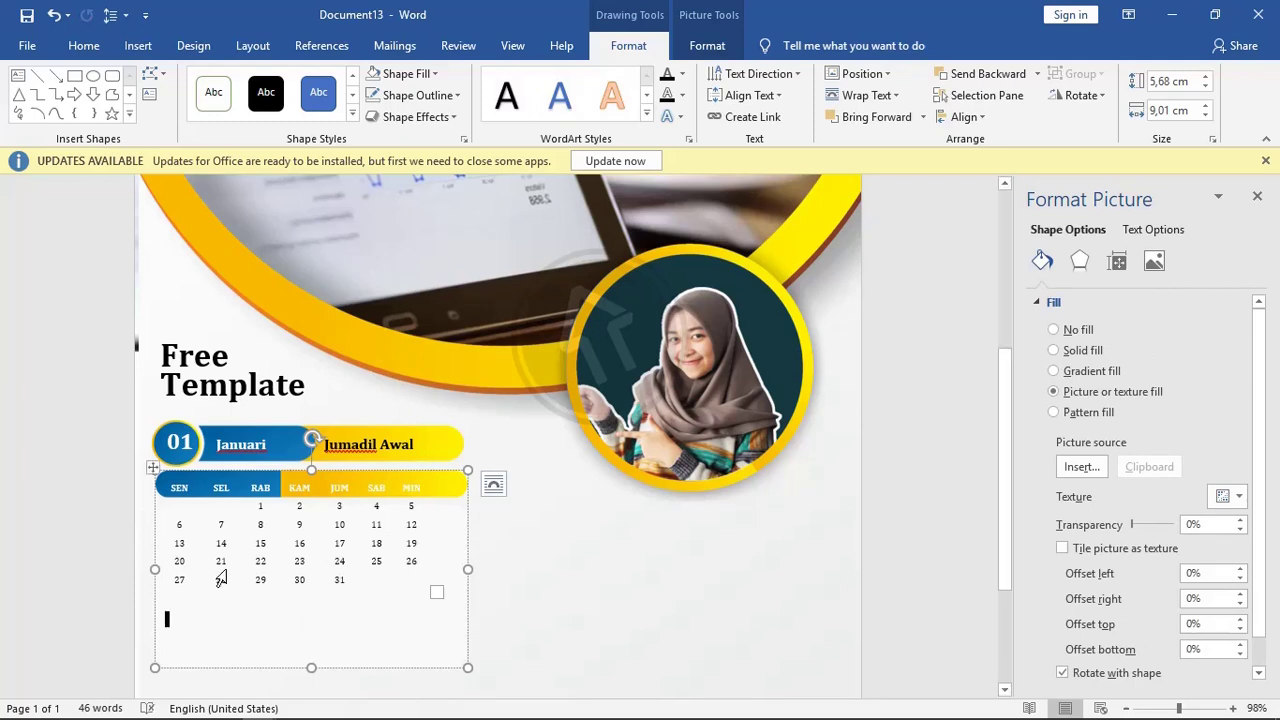
text(LIBUR: 1 Januari Tahun baru)
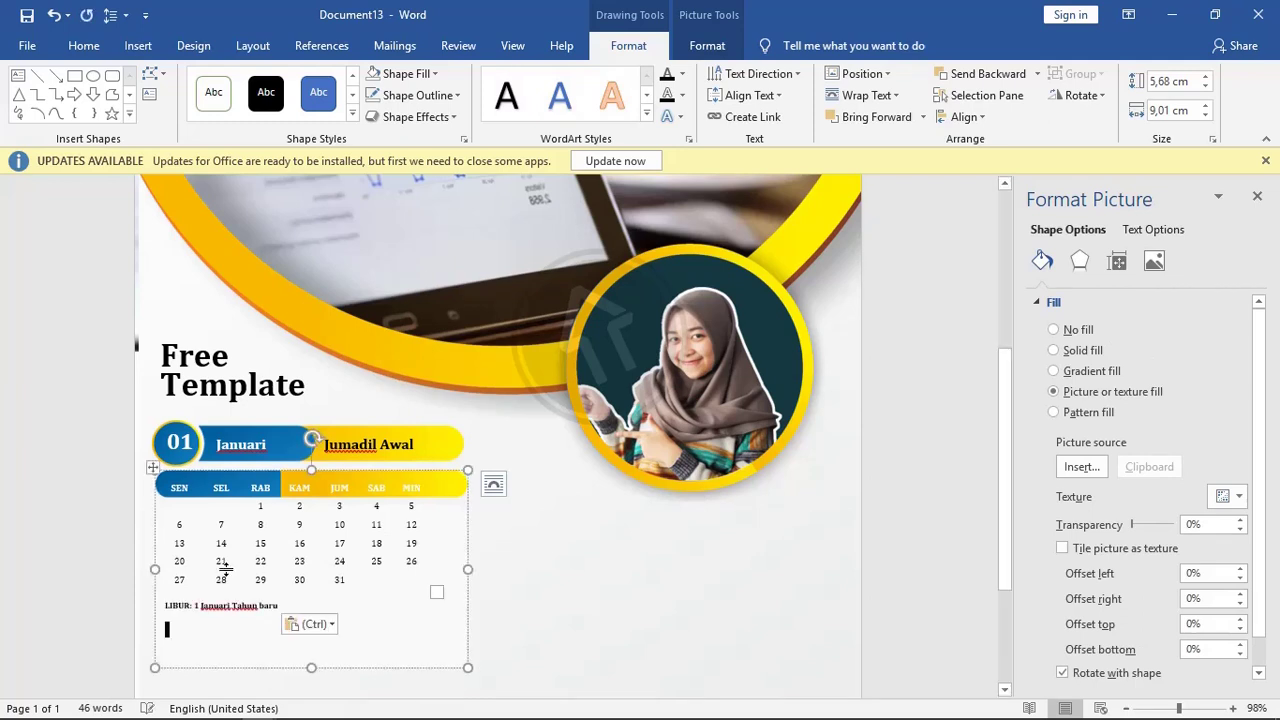
- Shrink the white calendar card slightly and move the calendar text box up
click(457, 670)
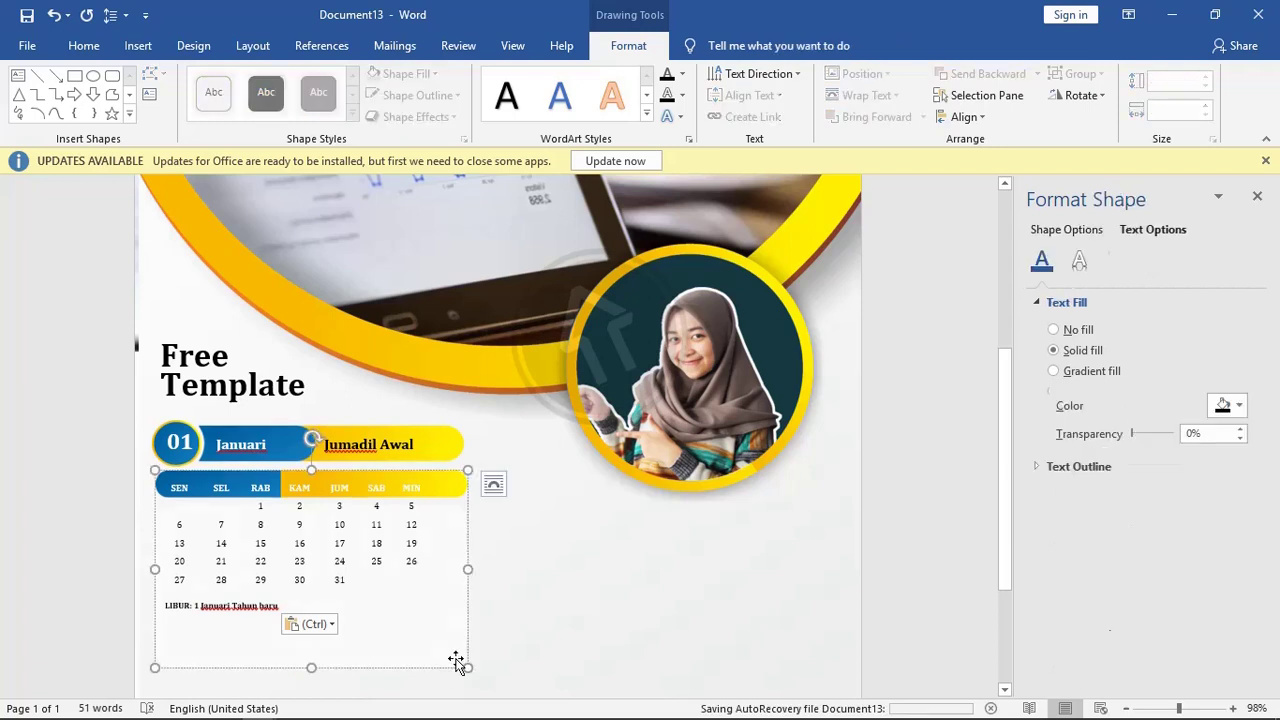
click(465, 668)
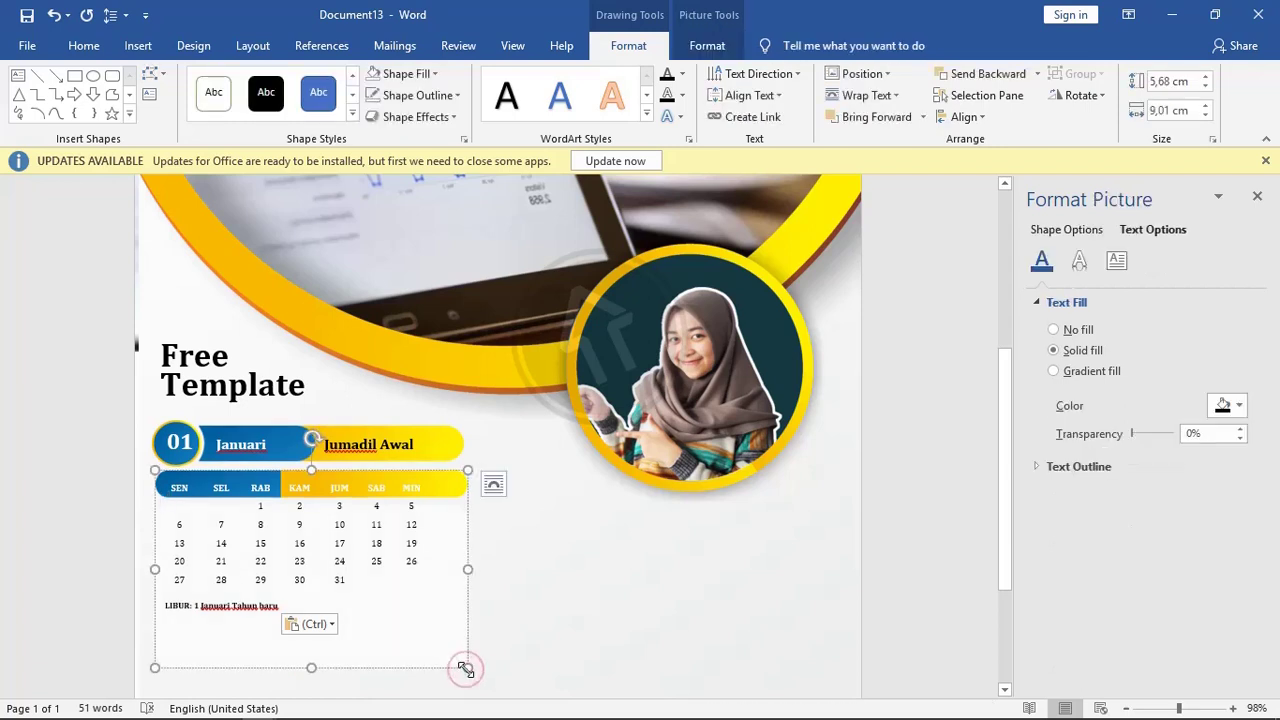
drag(465, 668, 459, 659)
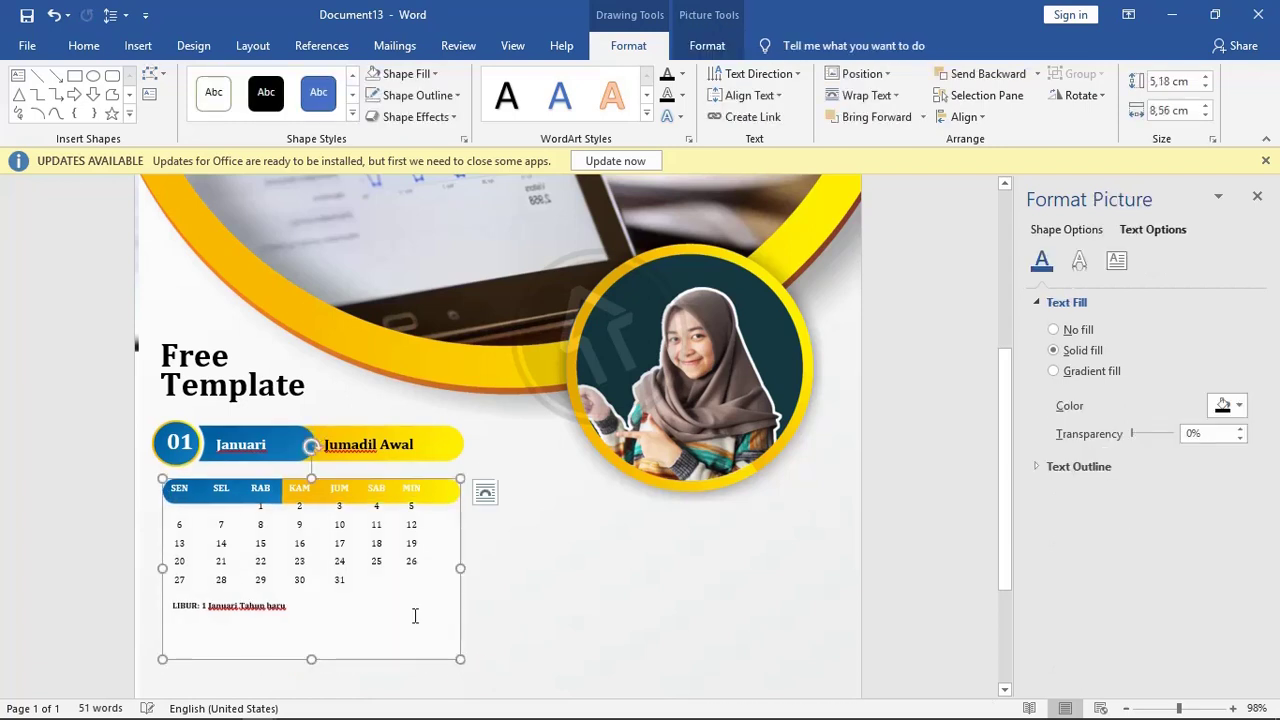
click(415, 616)
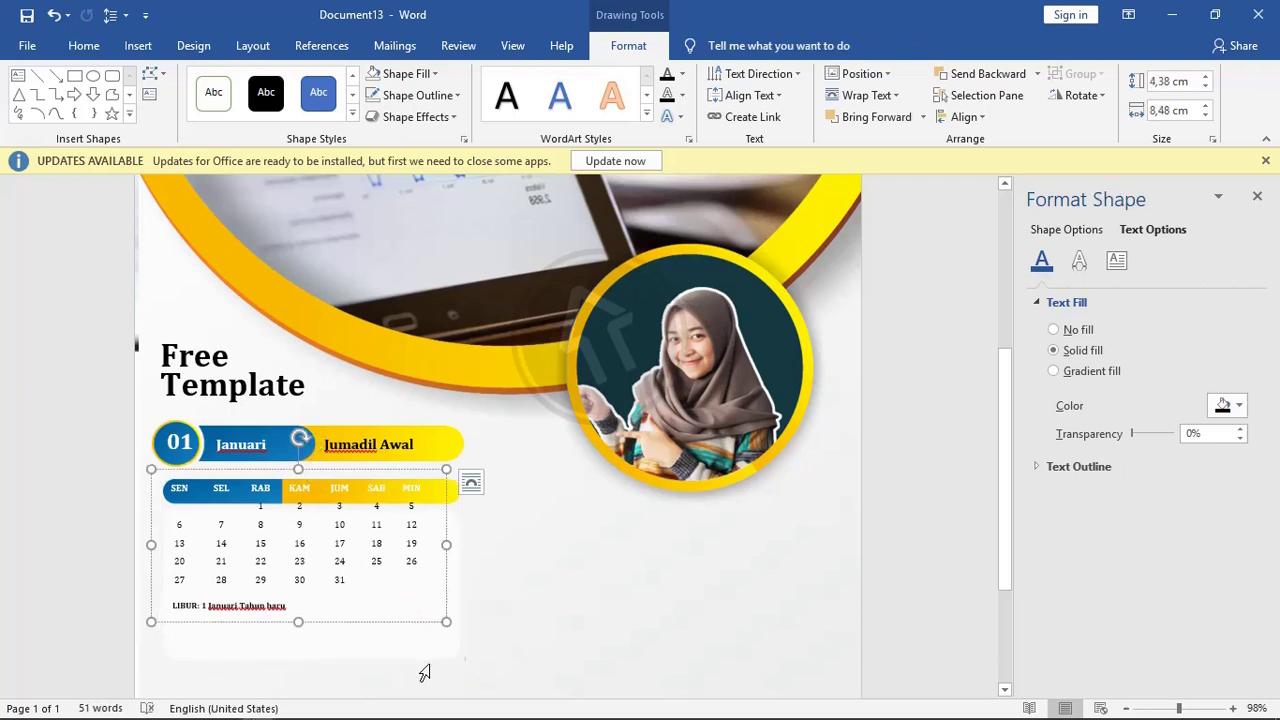
click(414, 649)
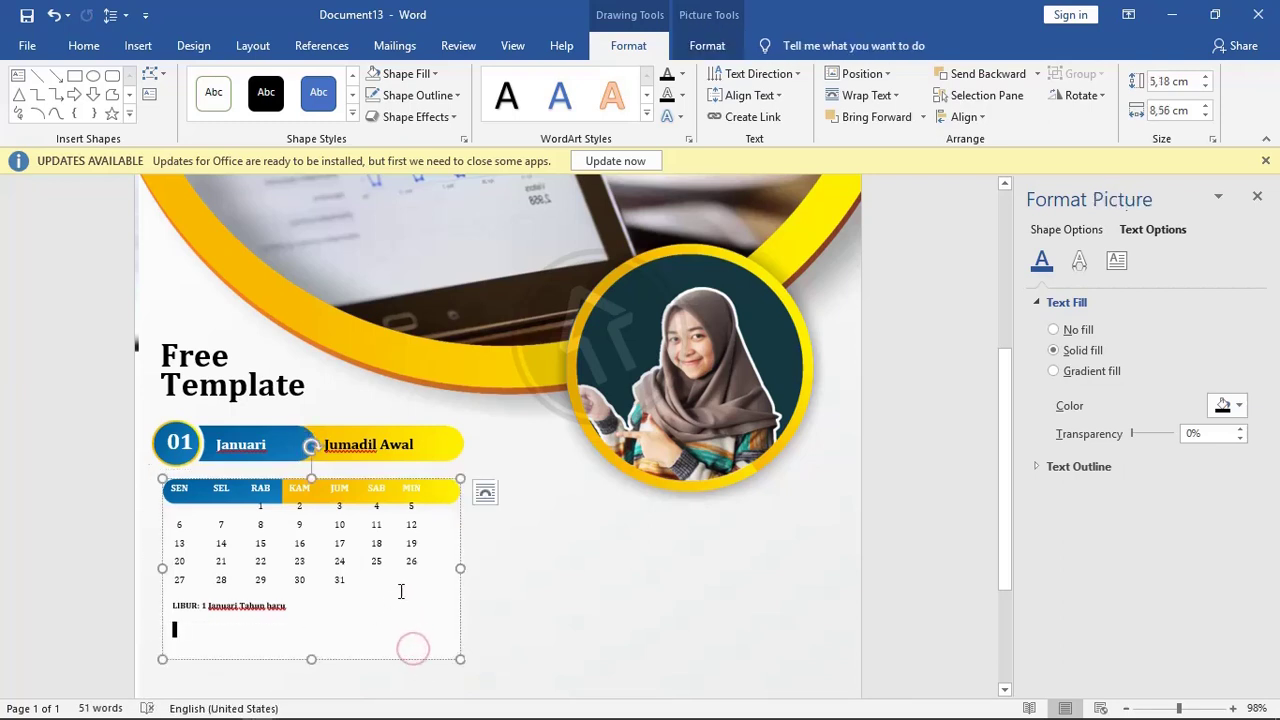
key(Up)
key(Up)
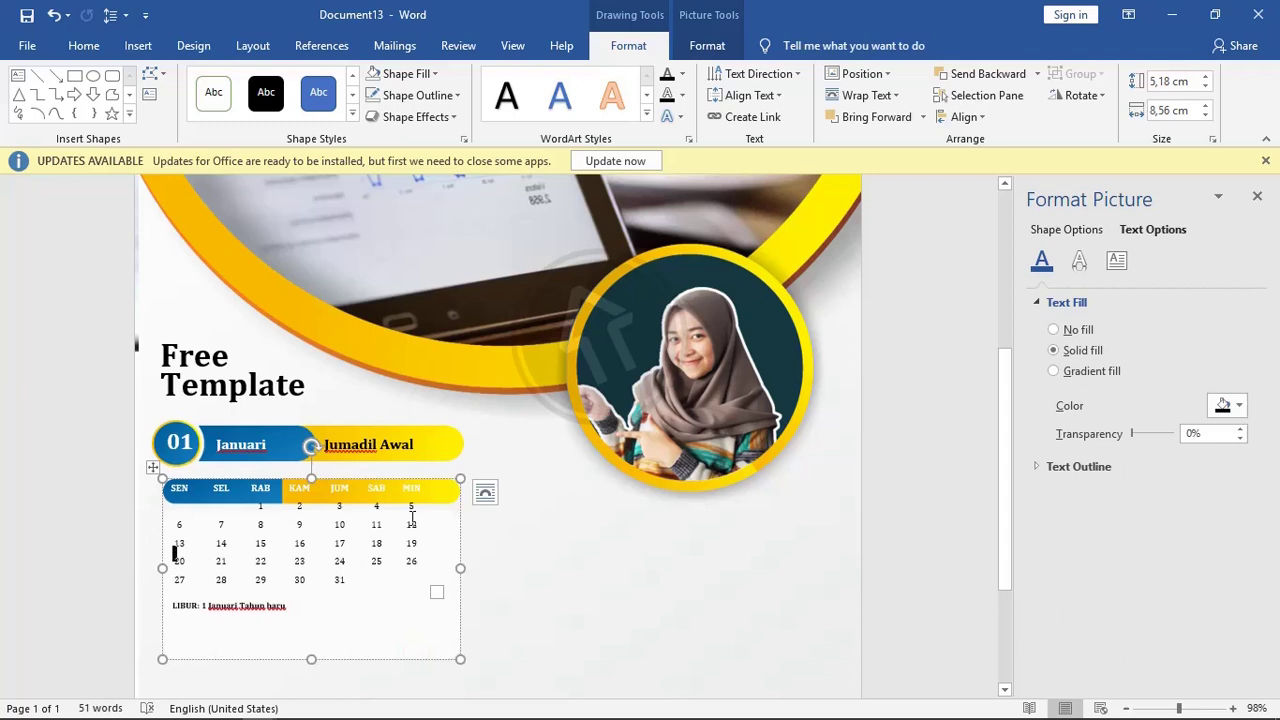
click(397, 470)
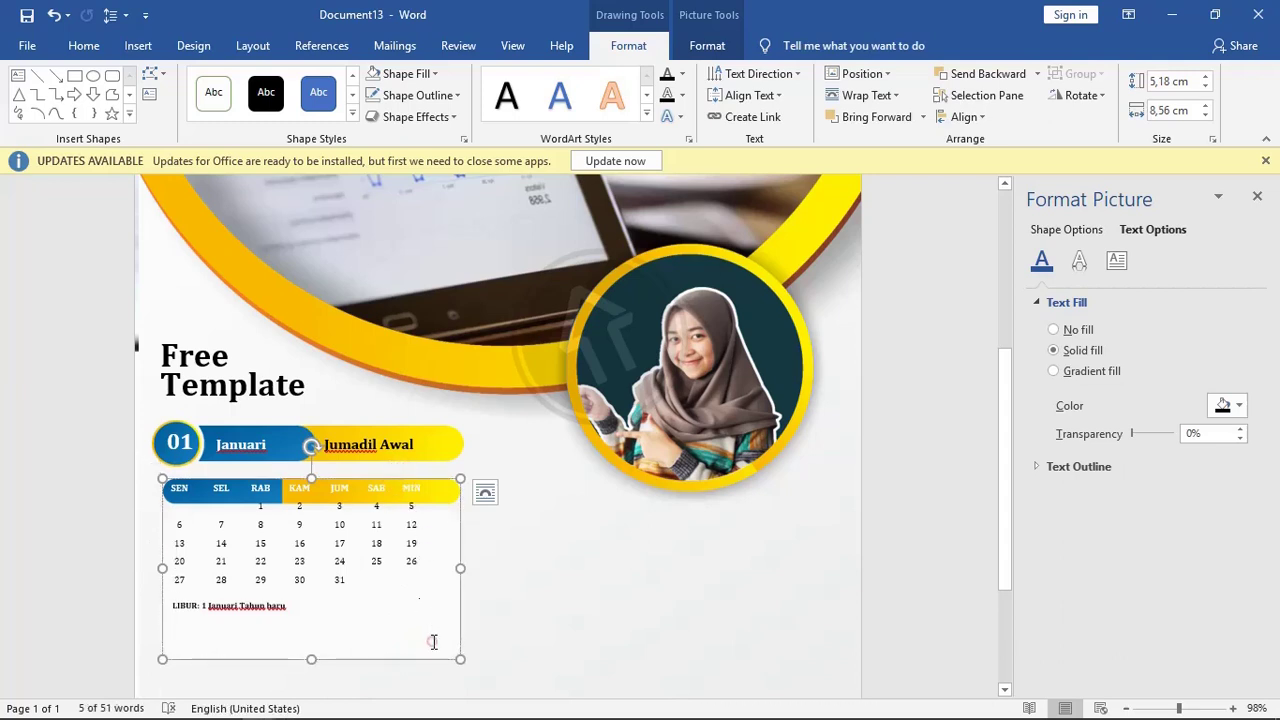
drag(336, 659, 329, 657)
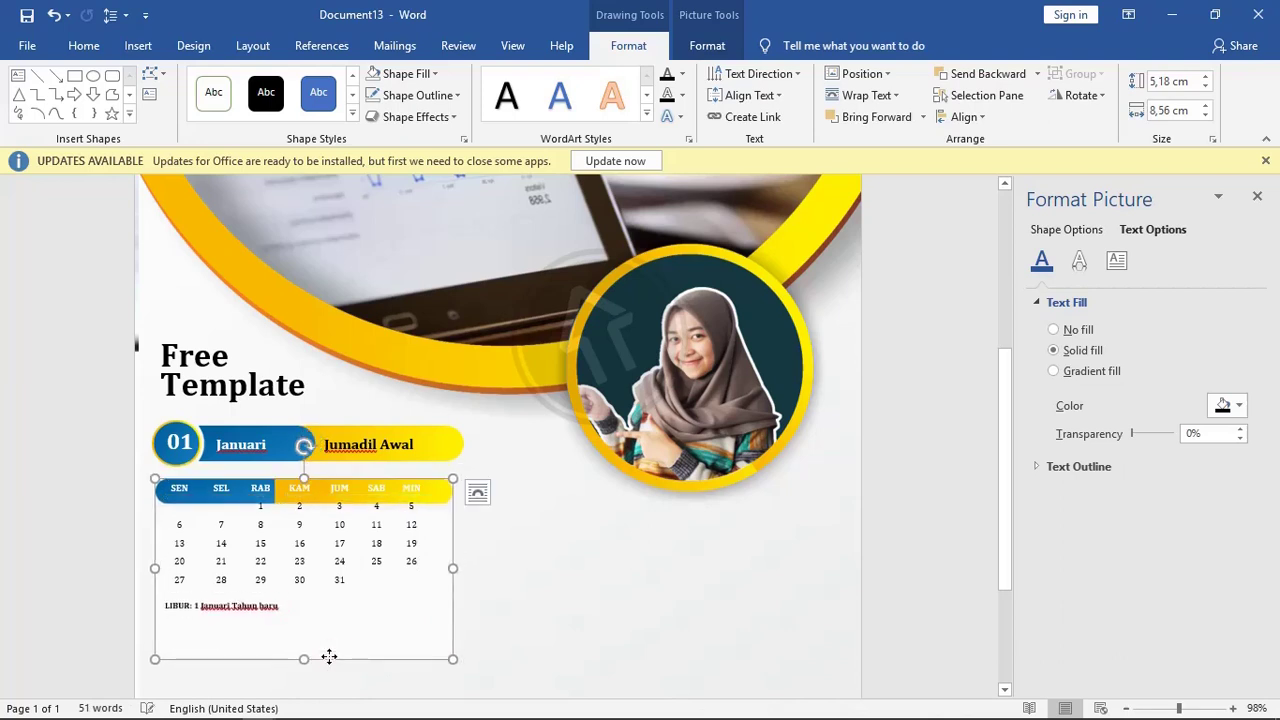
- Nudge the calendar up and right and shorten the card to 4,57 × 8,56 cm
click(310, 561)
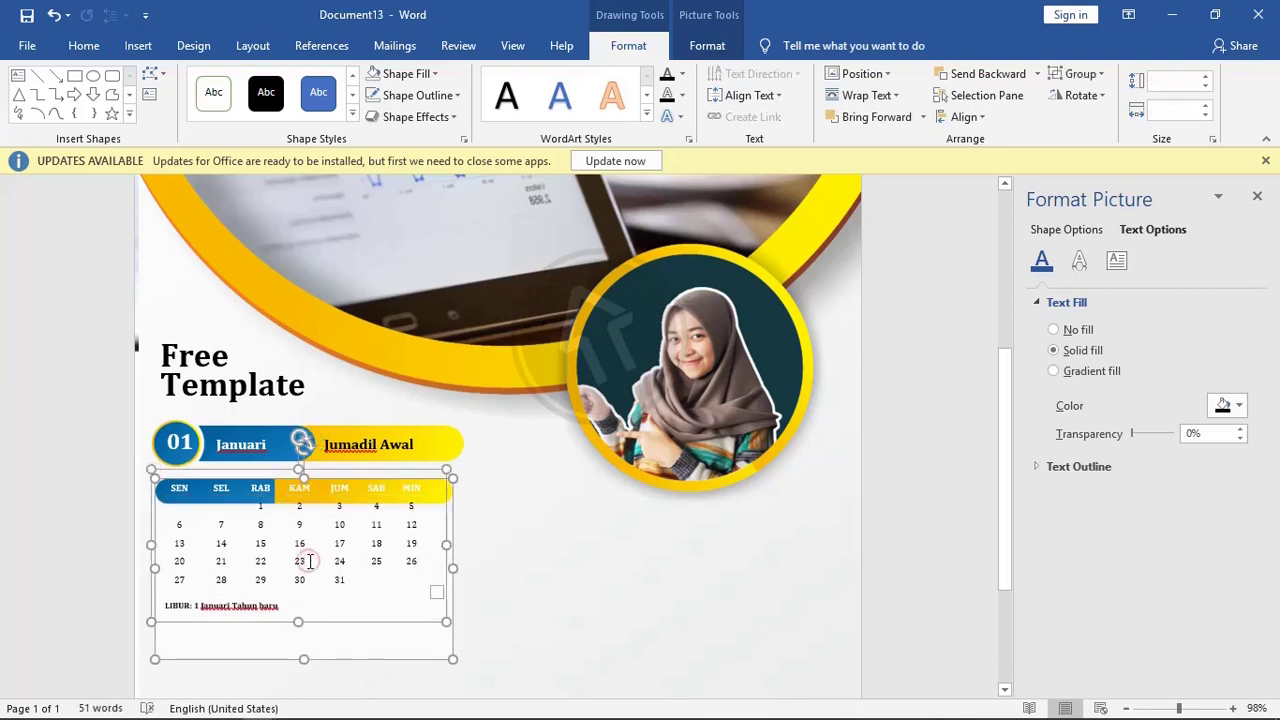
key(Up)
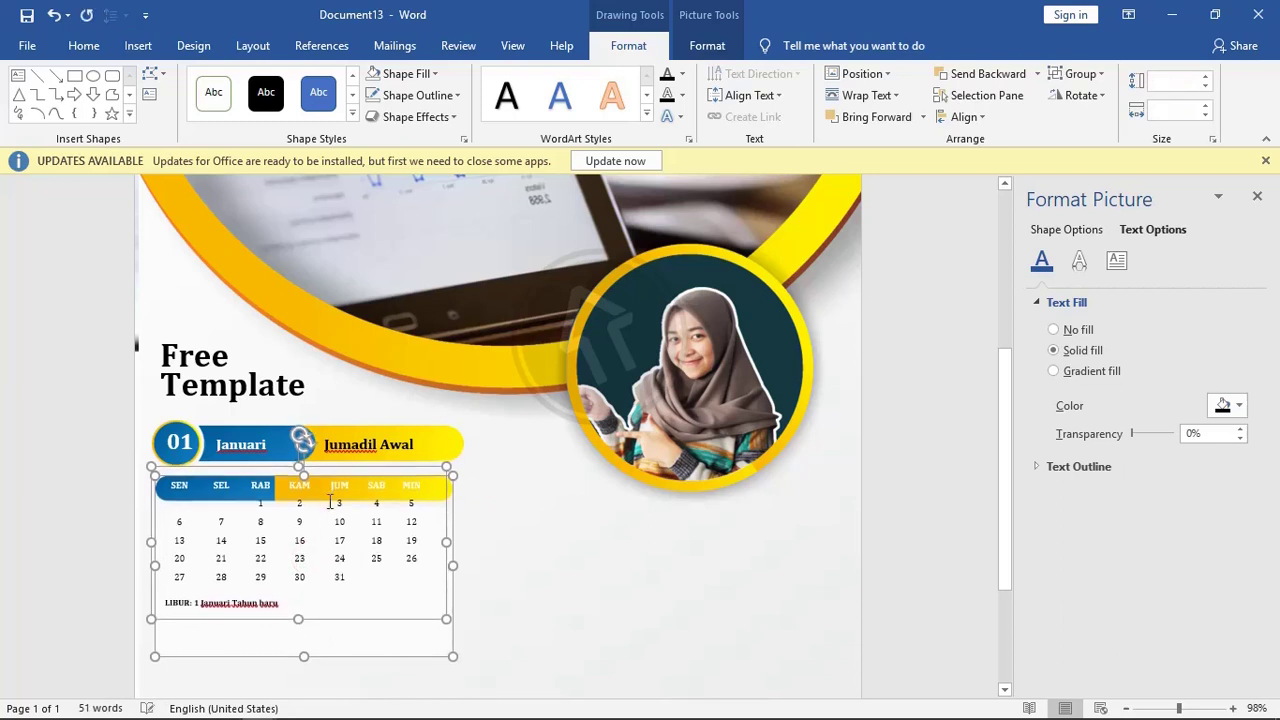
key(Right)
key(Up)
key(Up)
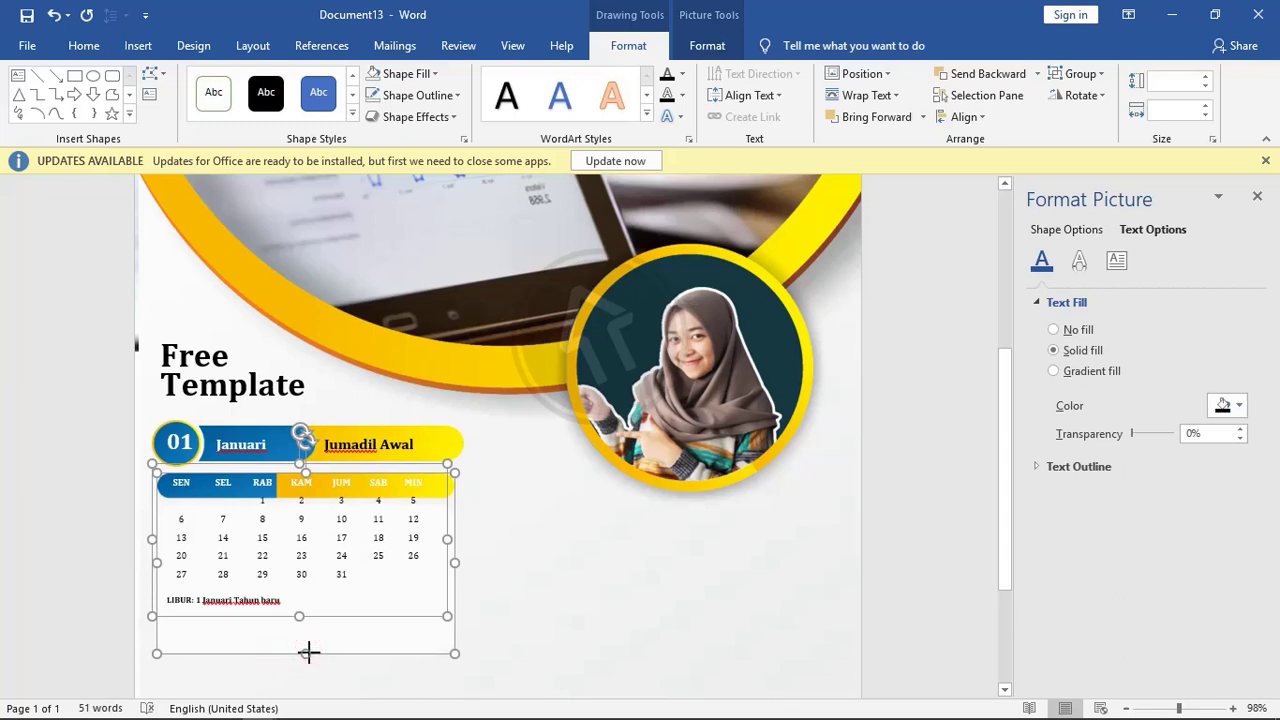
click(585, 584)
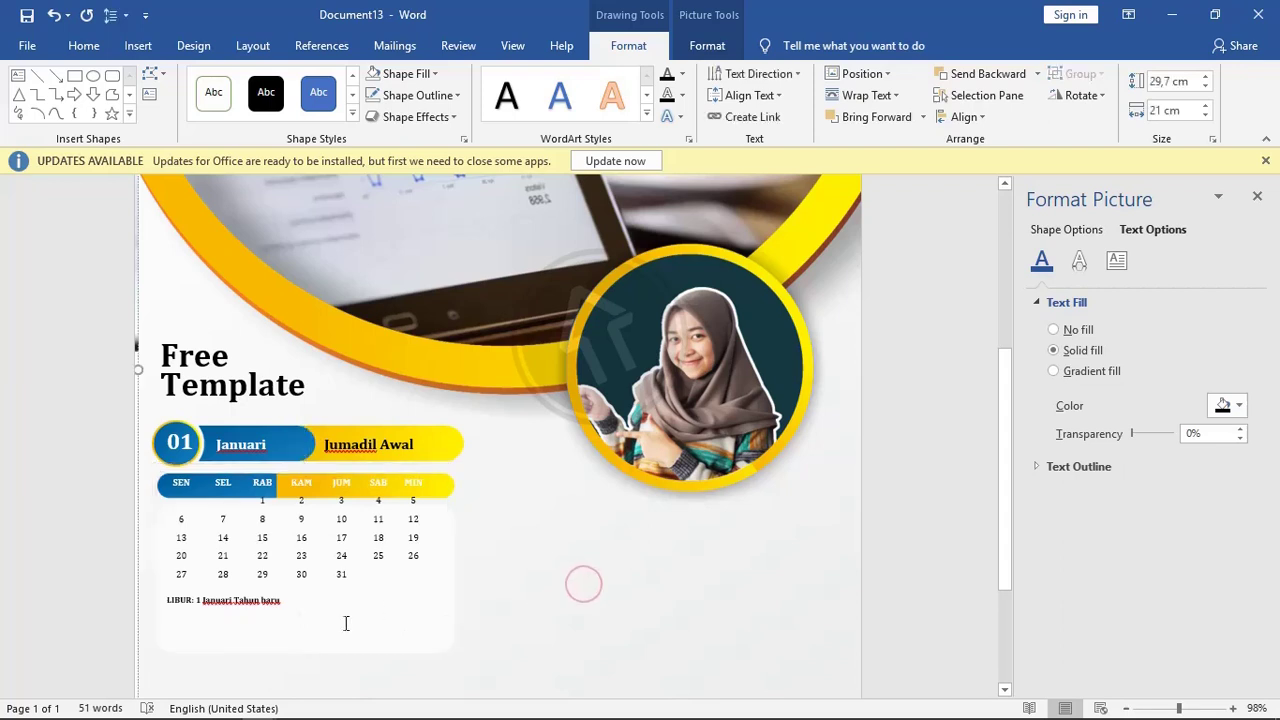
click(300, 638)
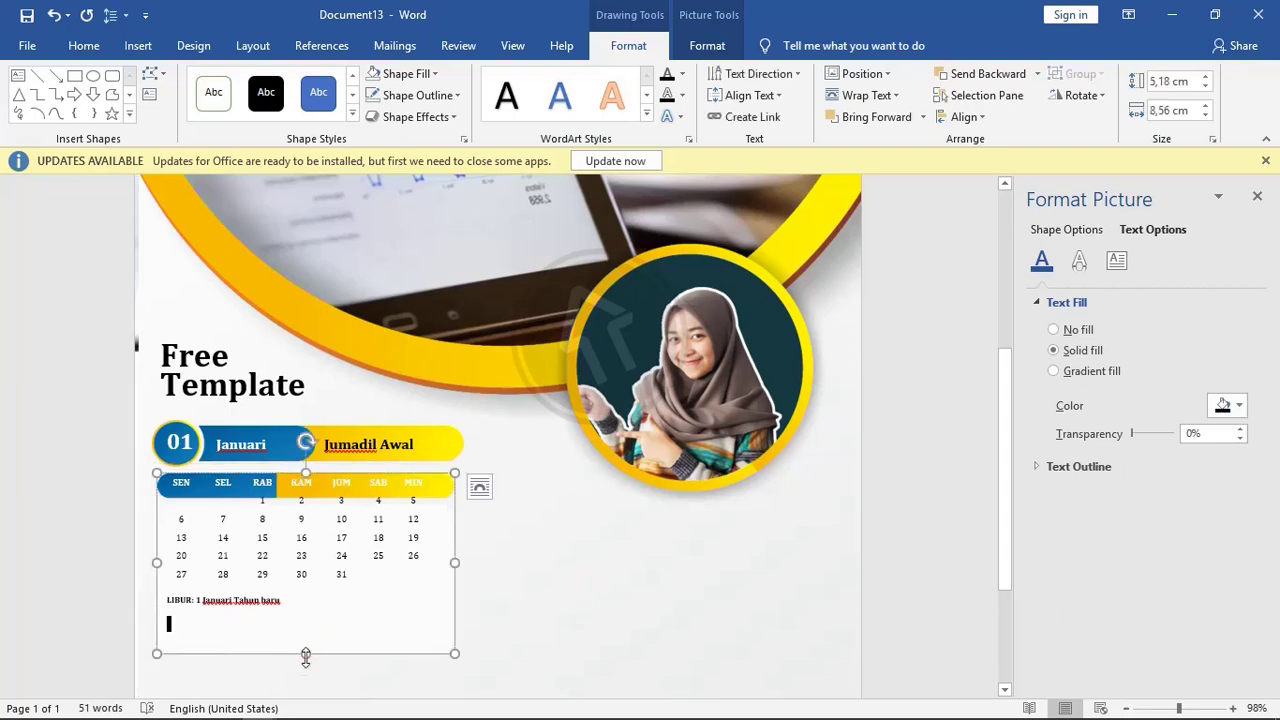
drag(306, 655, 303, 631)
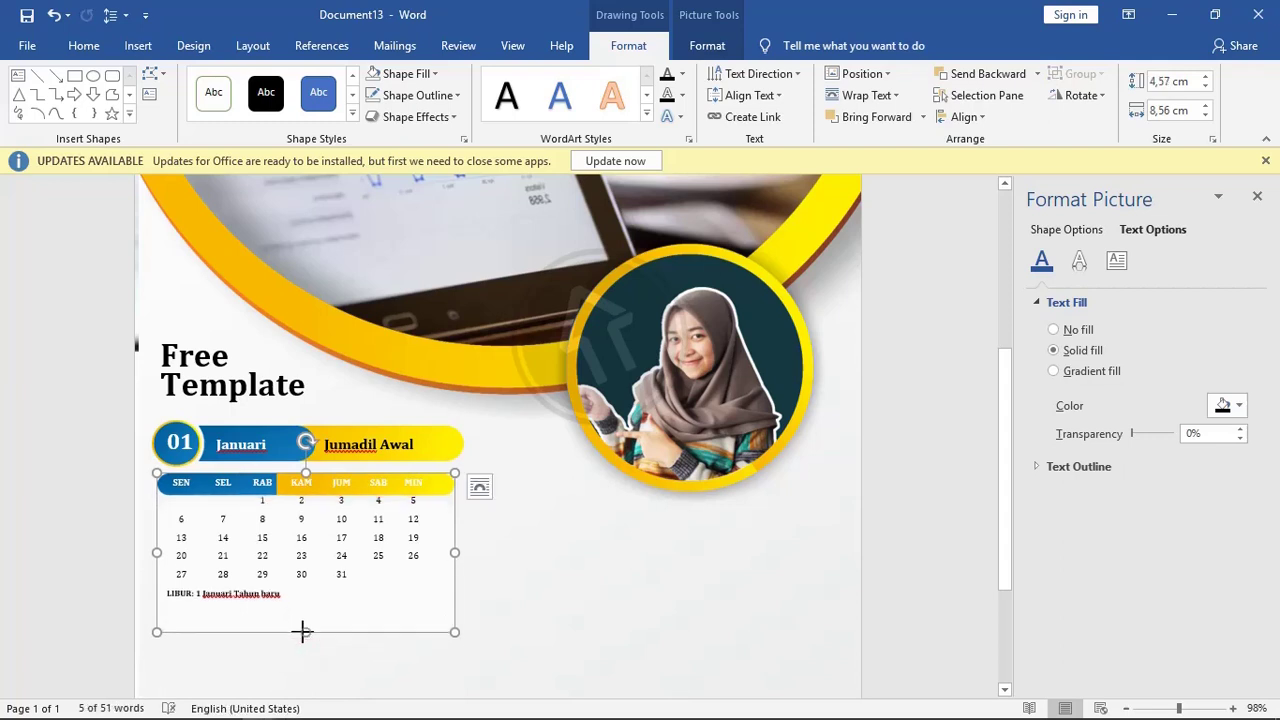
drag(396, 462, 433, 452)
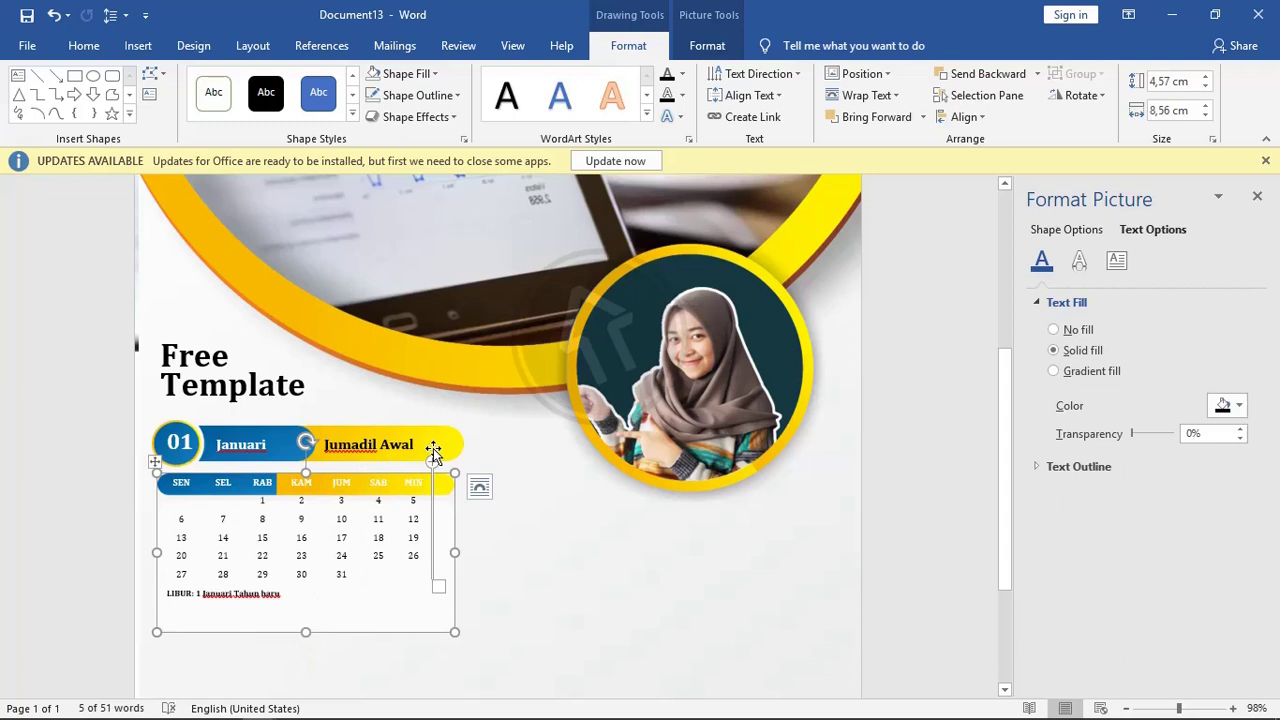
click(458, 455)
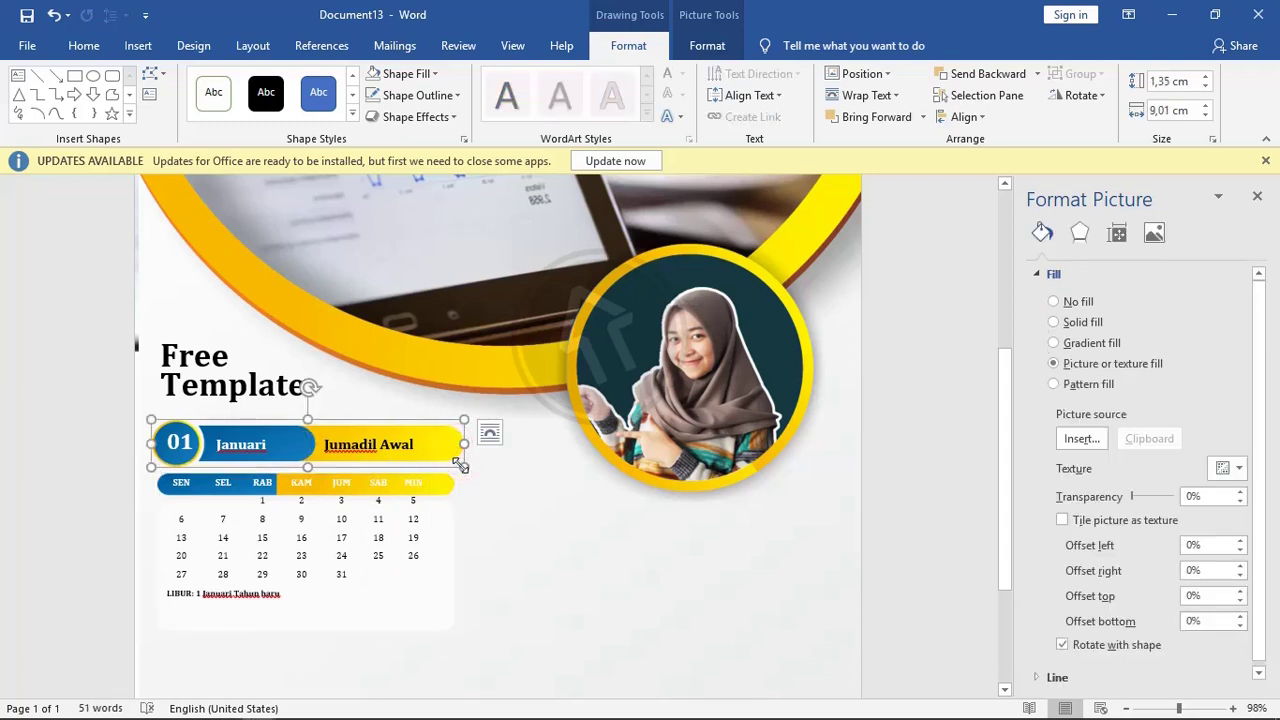
- Narrow the Januari banner and shift it so the 01 circle meets the calendar's left edge
drag(459, 464, 451, 459)
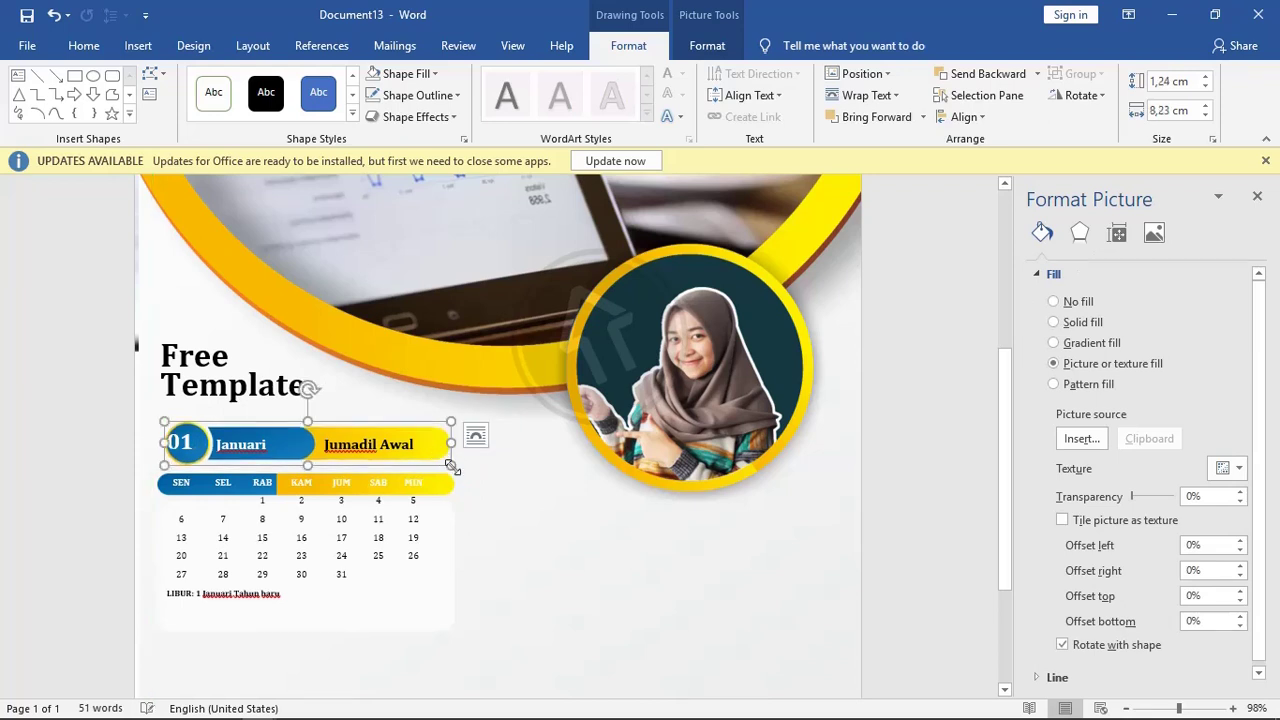
key(ctrl+z)
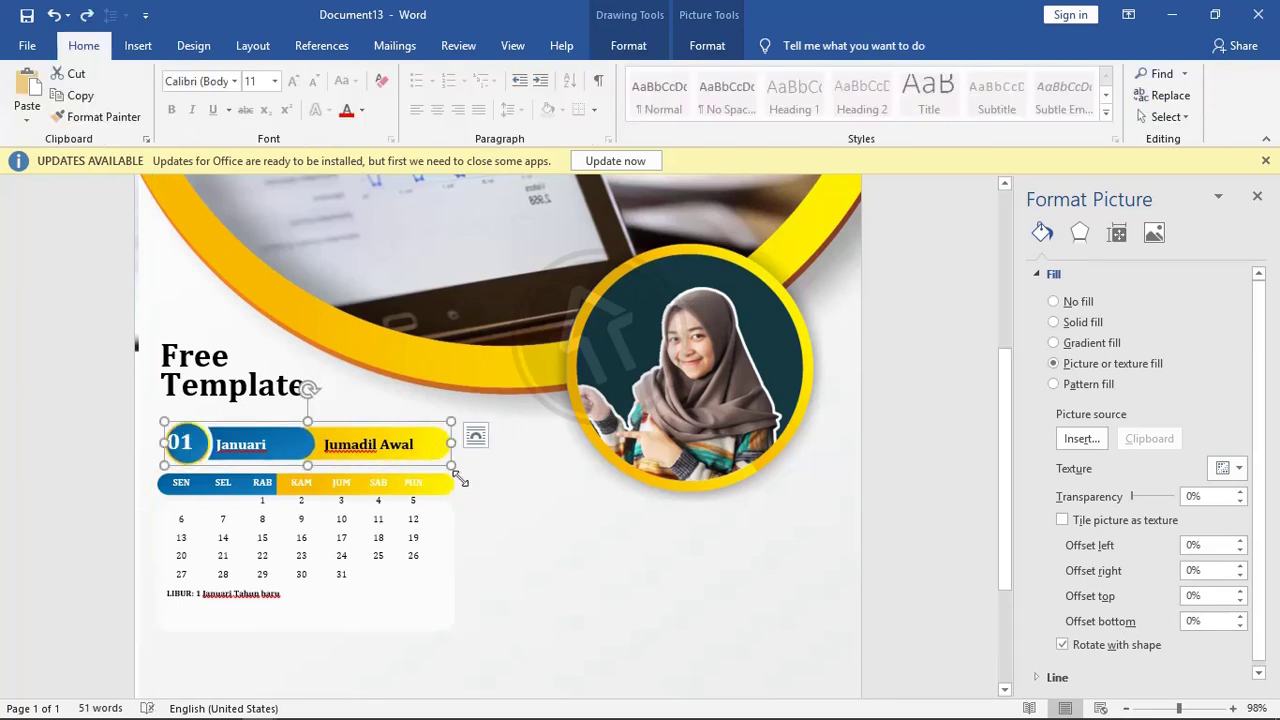
drag(452, 464, 444, 457)
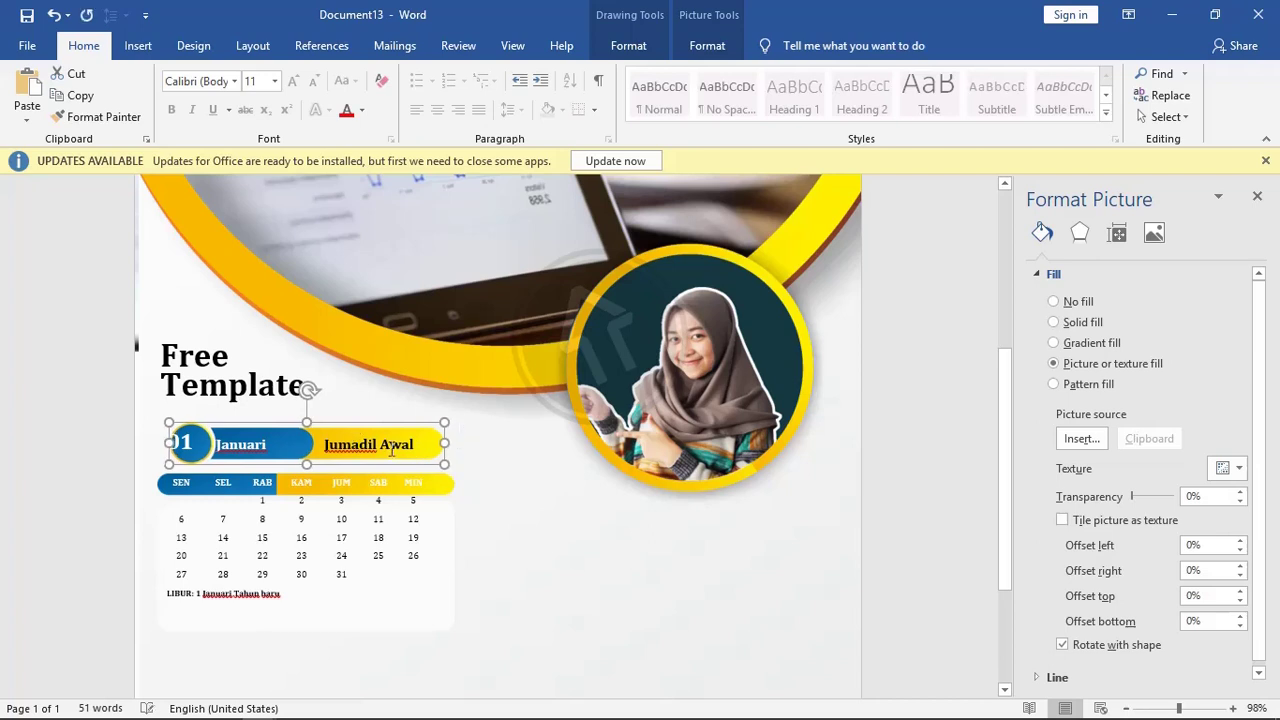
key(Left)
key(Left)
key(Right)
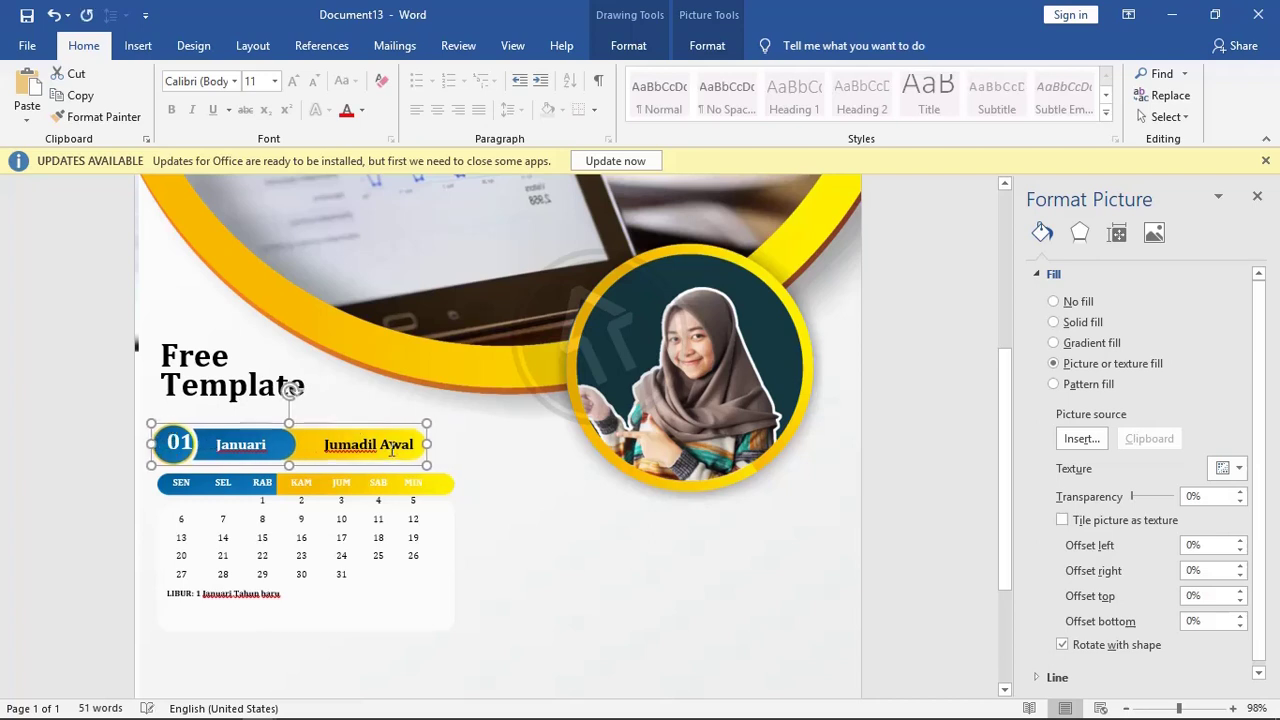
key(Right)
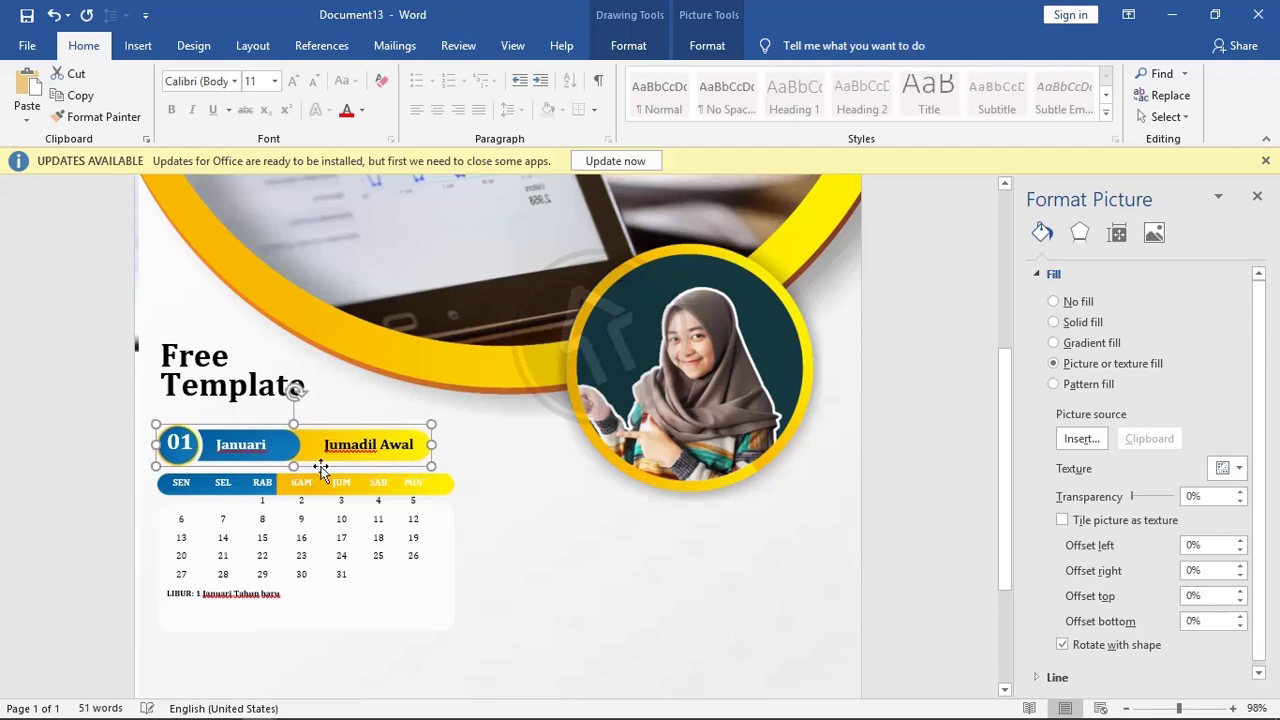
click(289, 450)
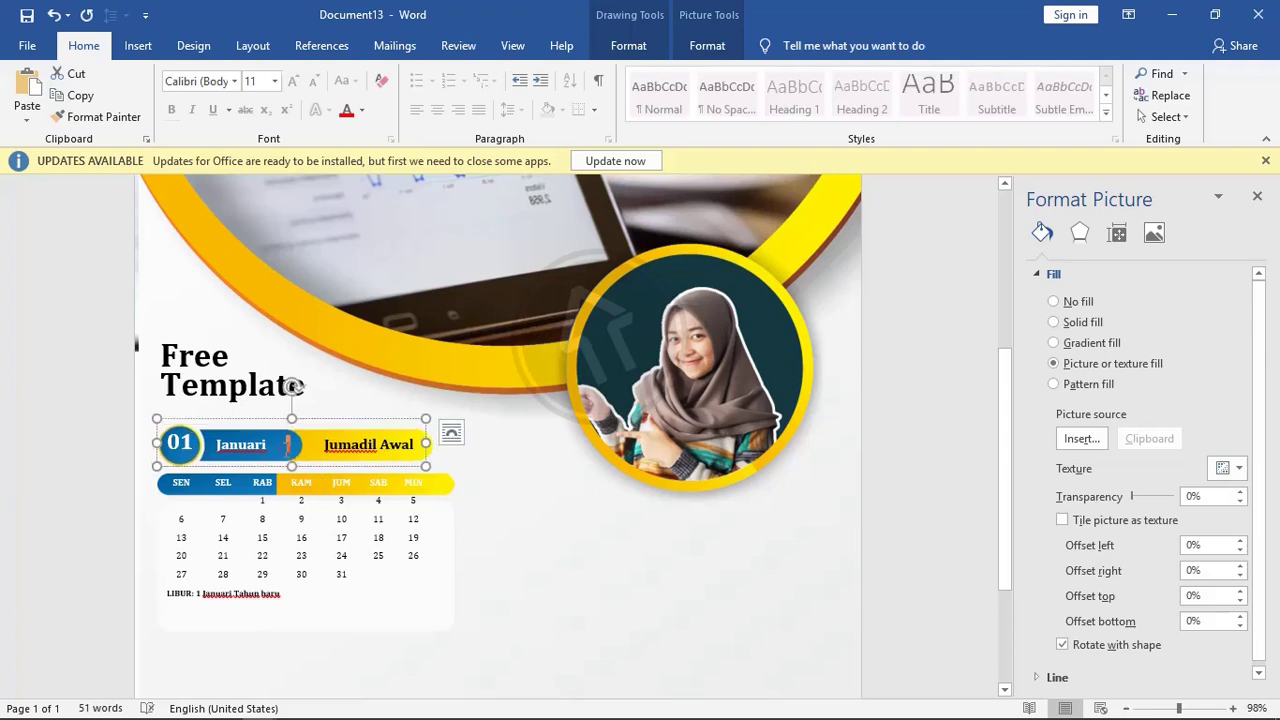
drag(300, 418, 301, 421)
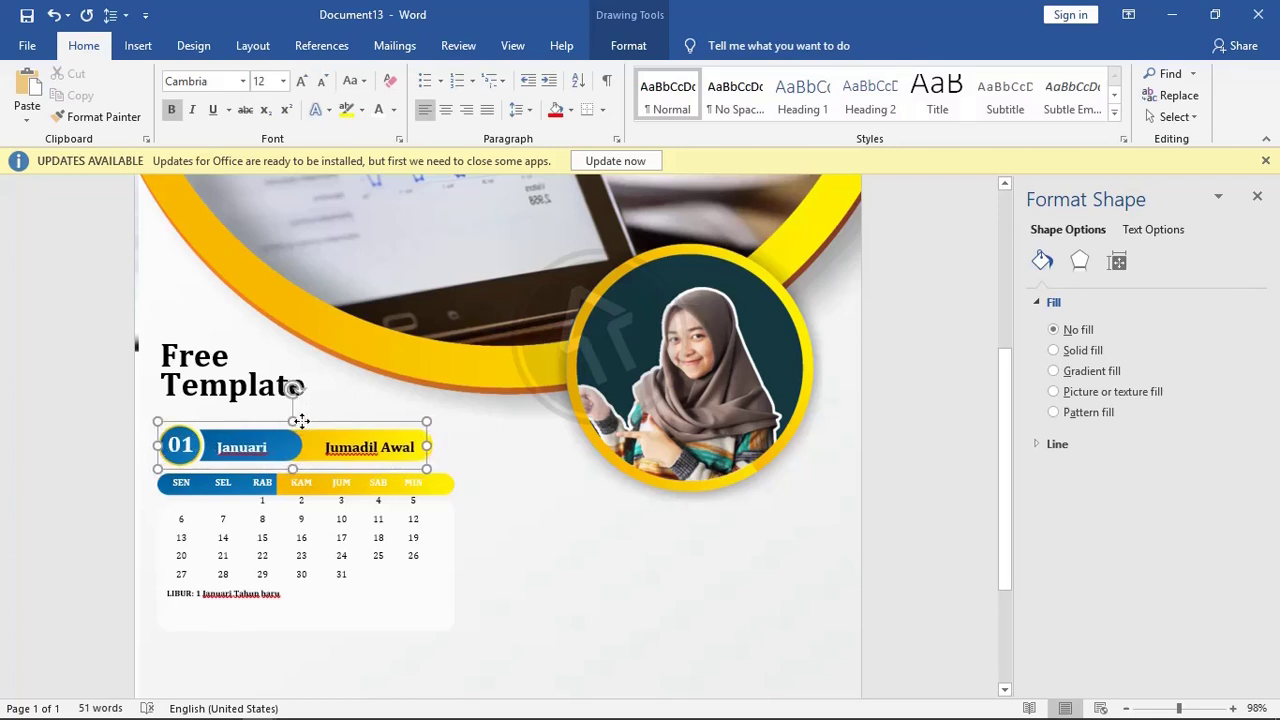
click(316, 450)
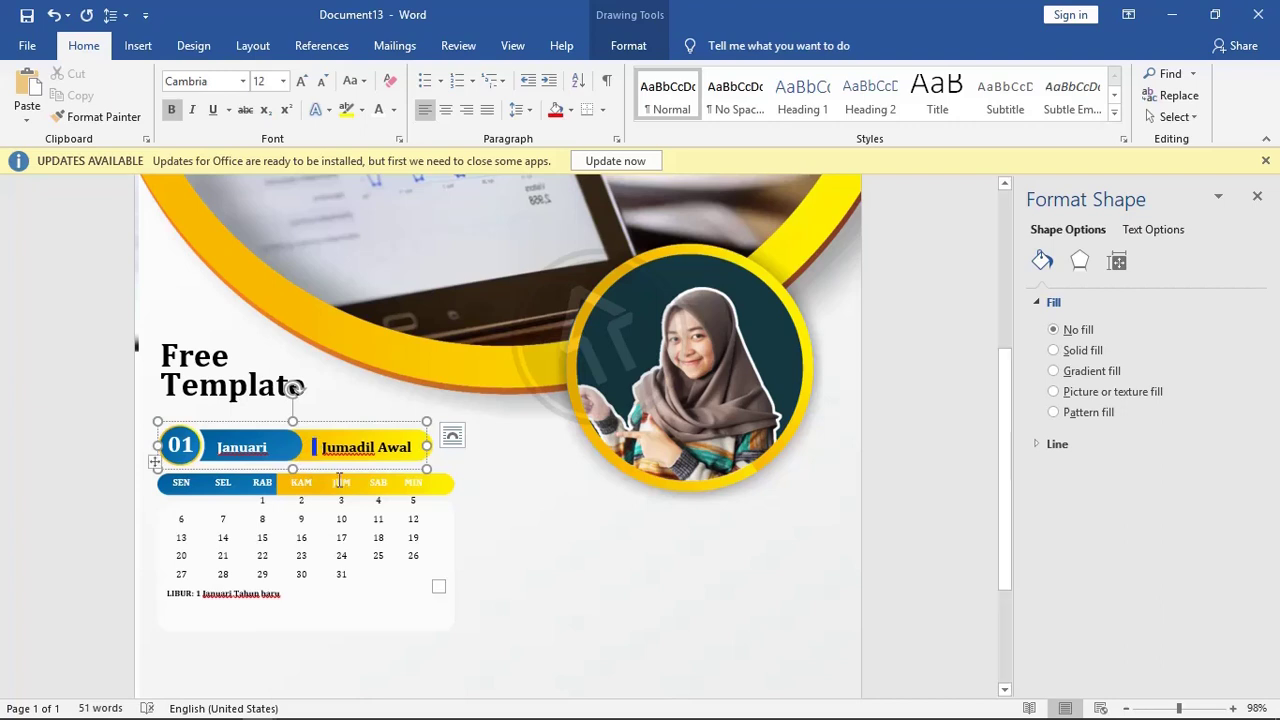
- Narrow the 01 Januari header to the calendar width, then select it with the calendar picture and table
click(349, 538)
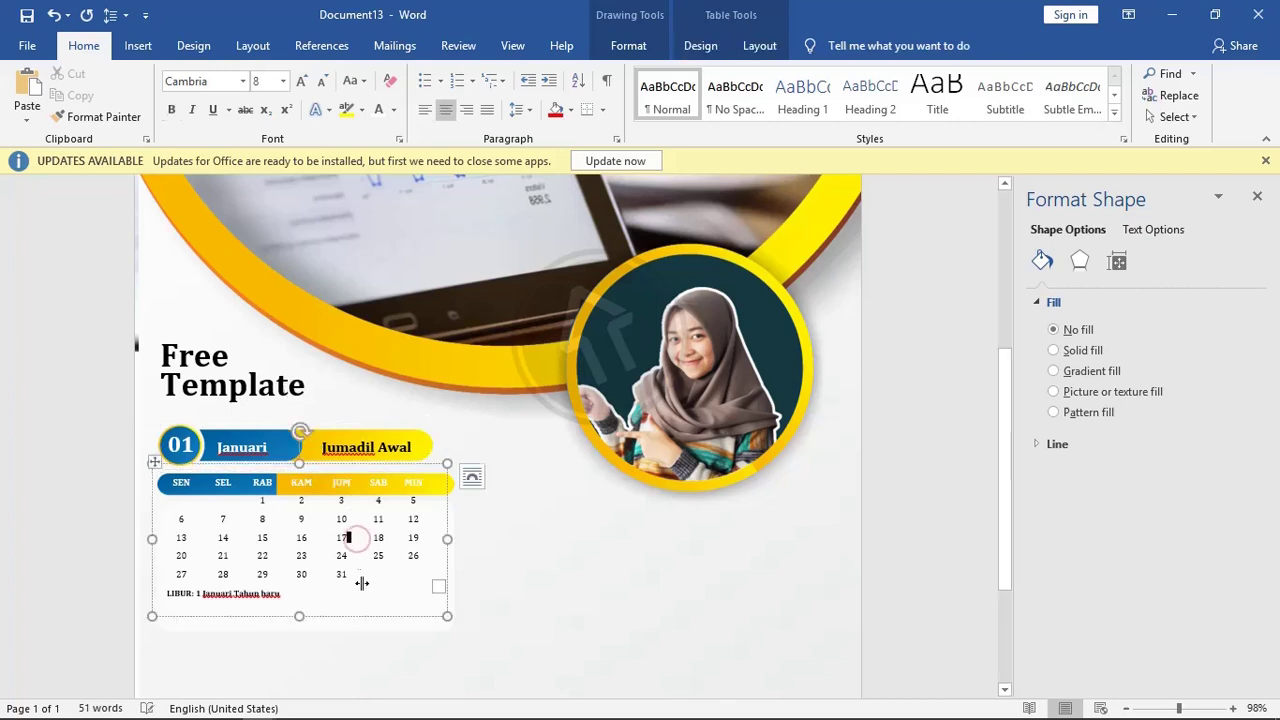
click(363, 625)
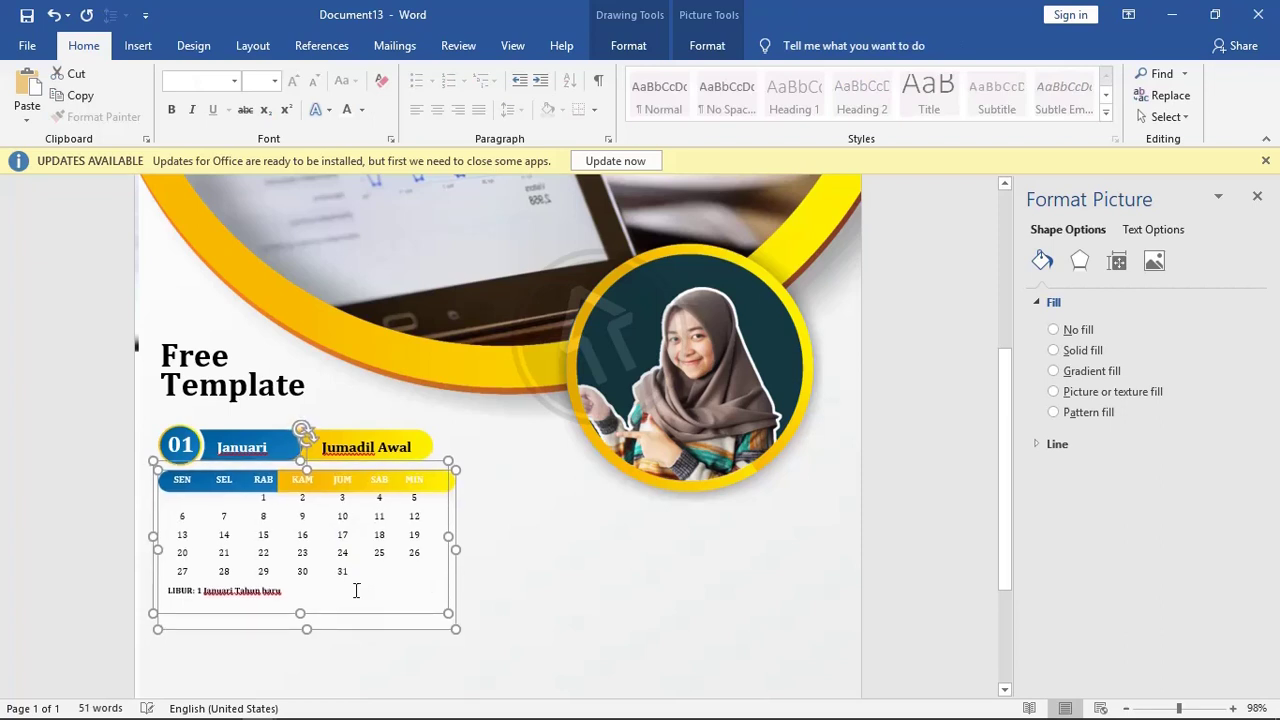
click(354, 440)
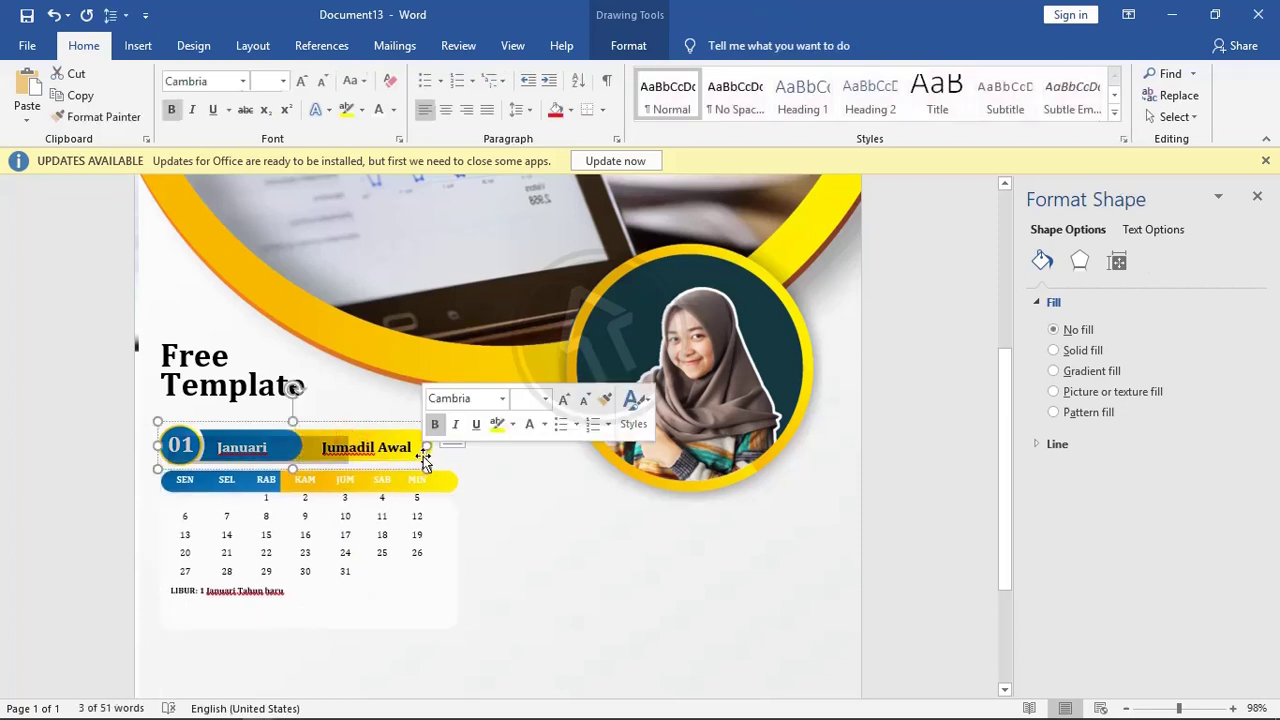
drag(426, 468, 418, 446)
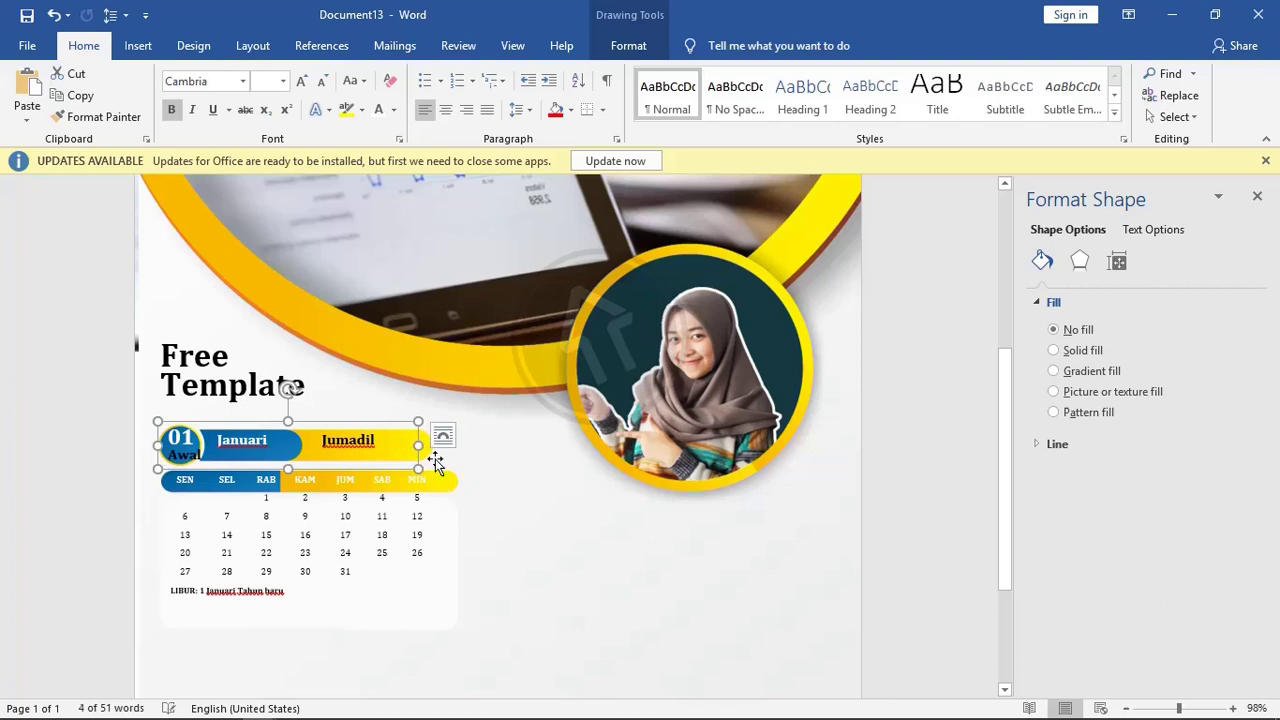
shift+click(430, 476)
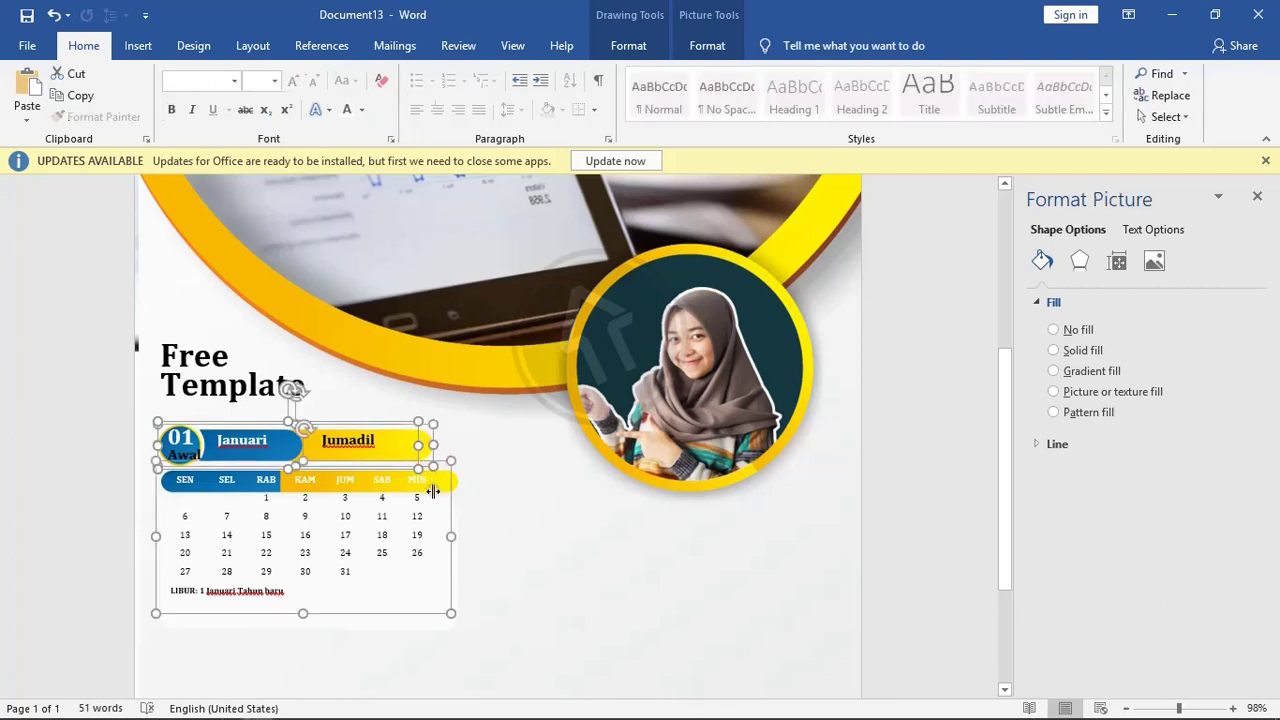
shift+click(407, 622)
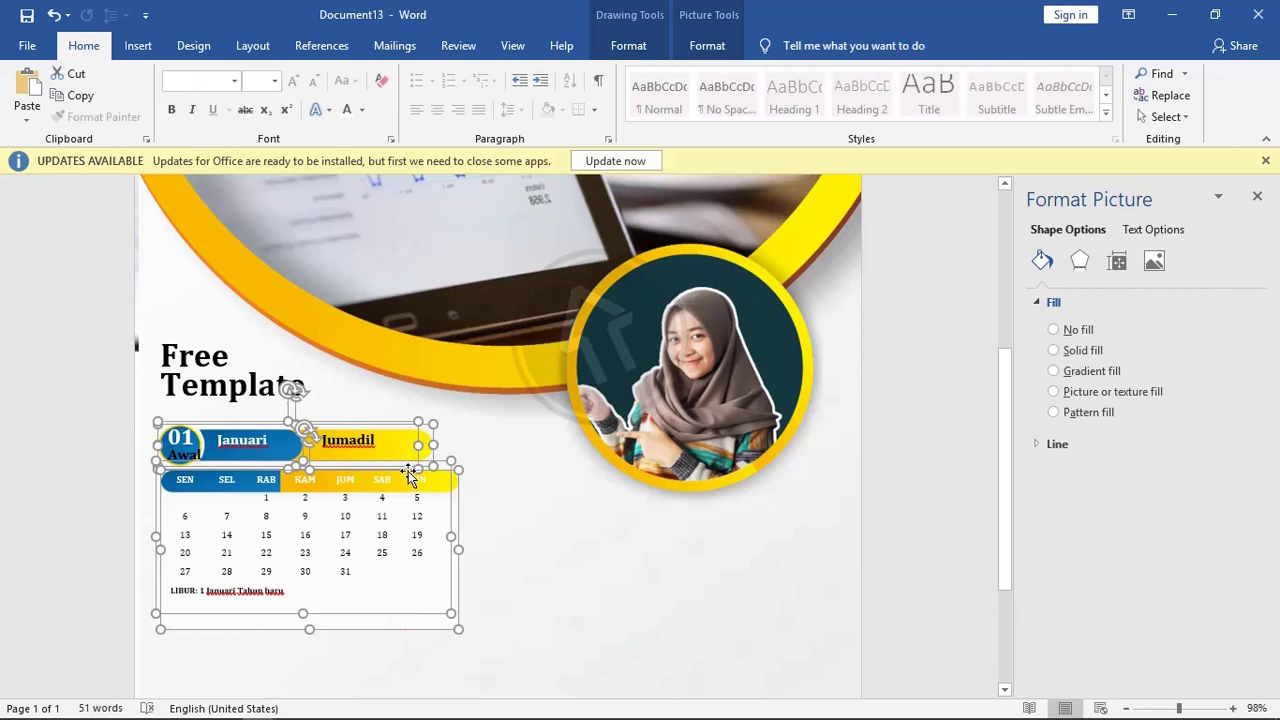
- Duplicate the January block downward and again to the right
drag(409, 477, 410, 688)
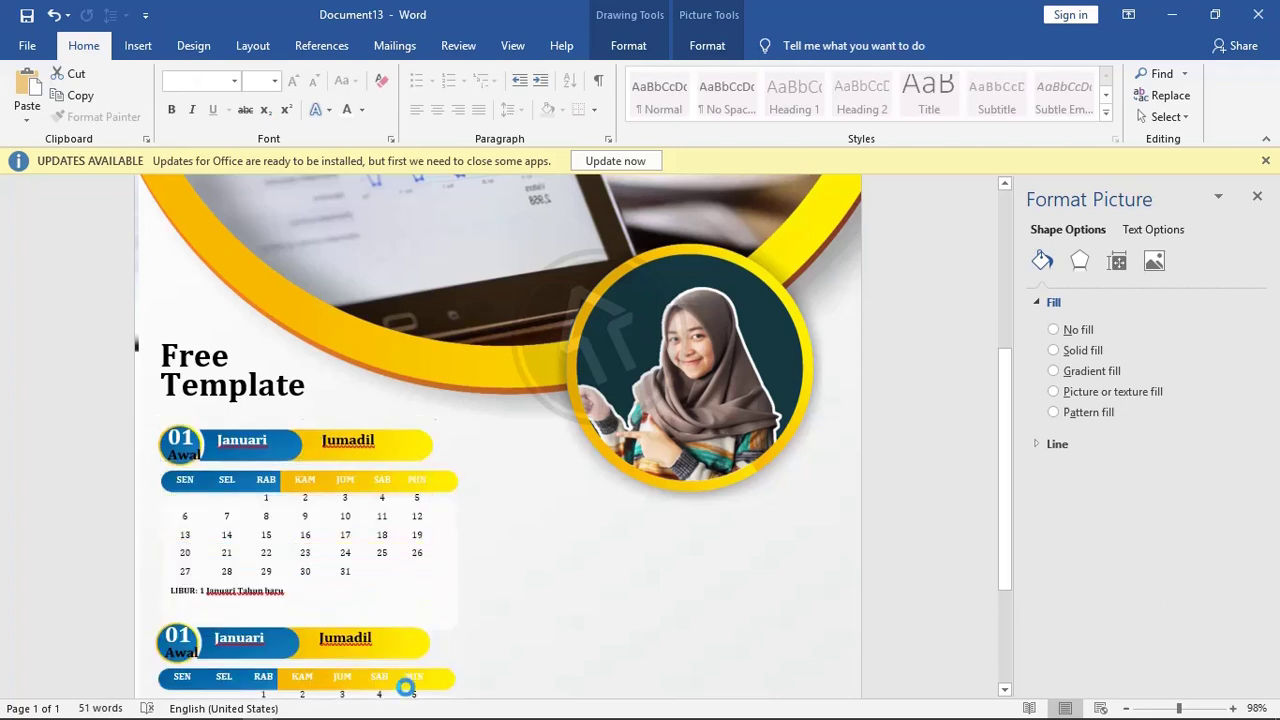
scroll(410, 688, down, 1)
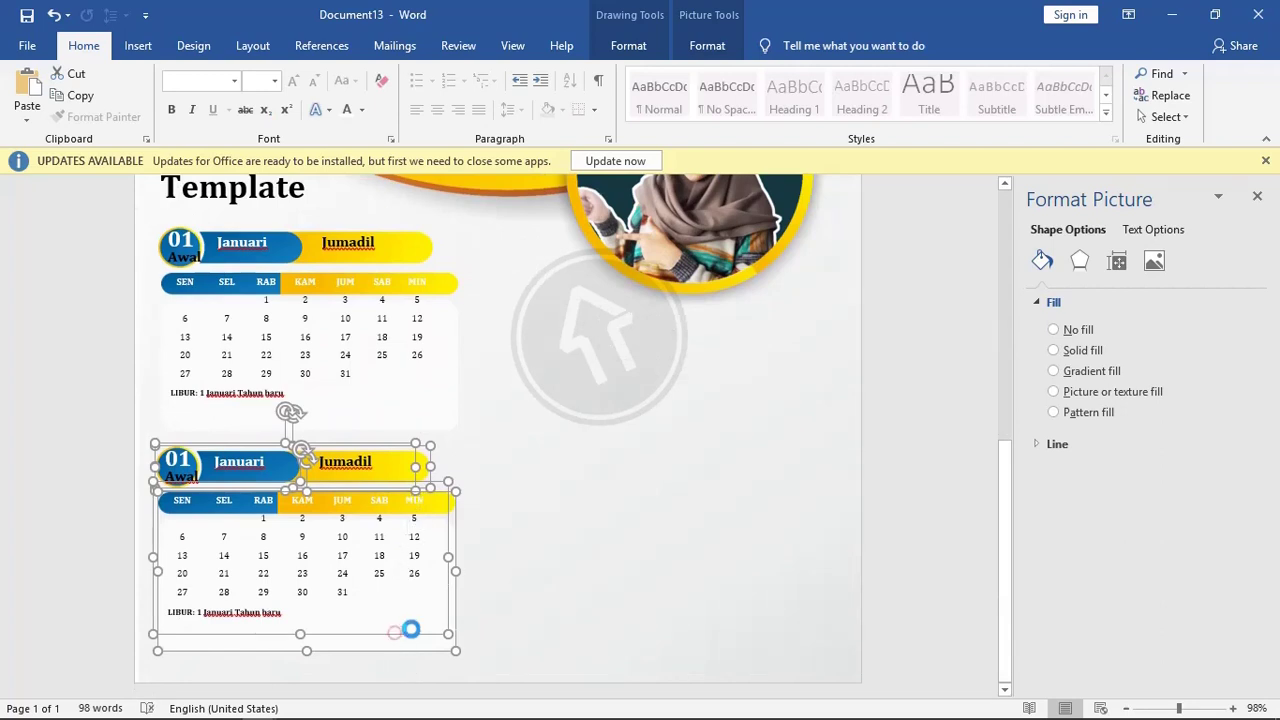
drag(405, 625, 560, 620)
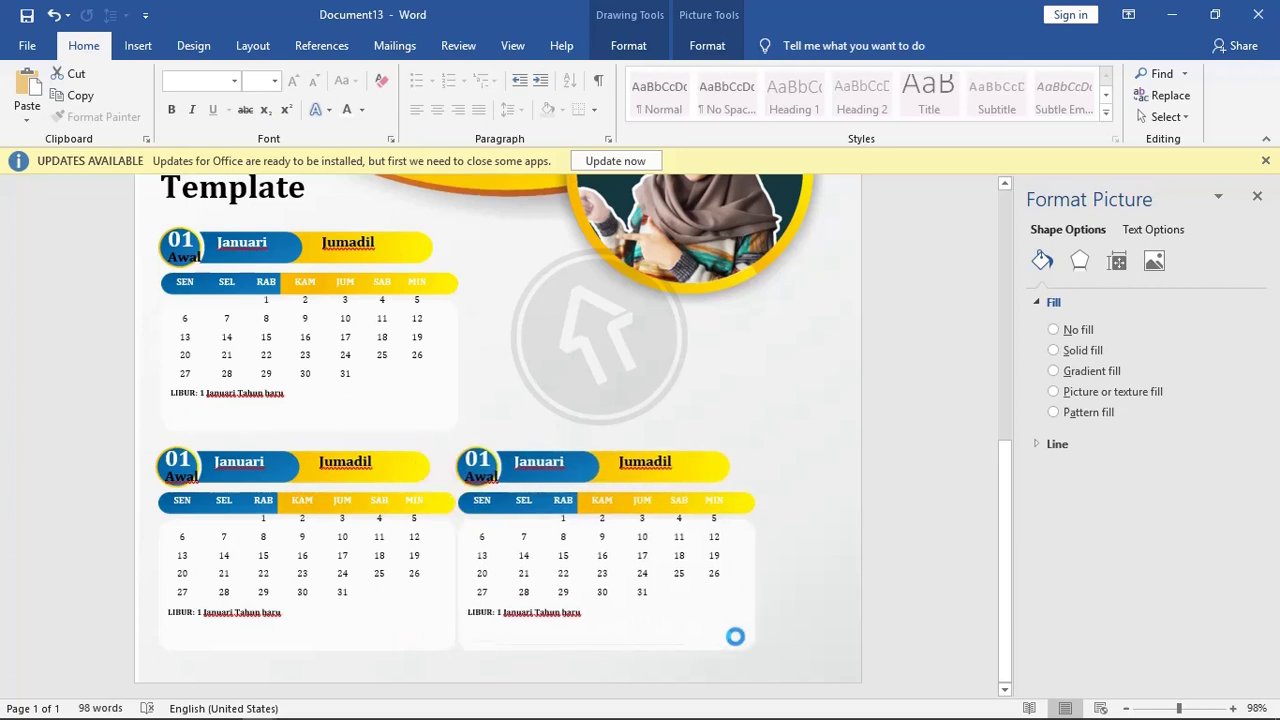
drag(684, 630, 746, 636)
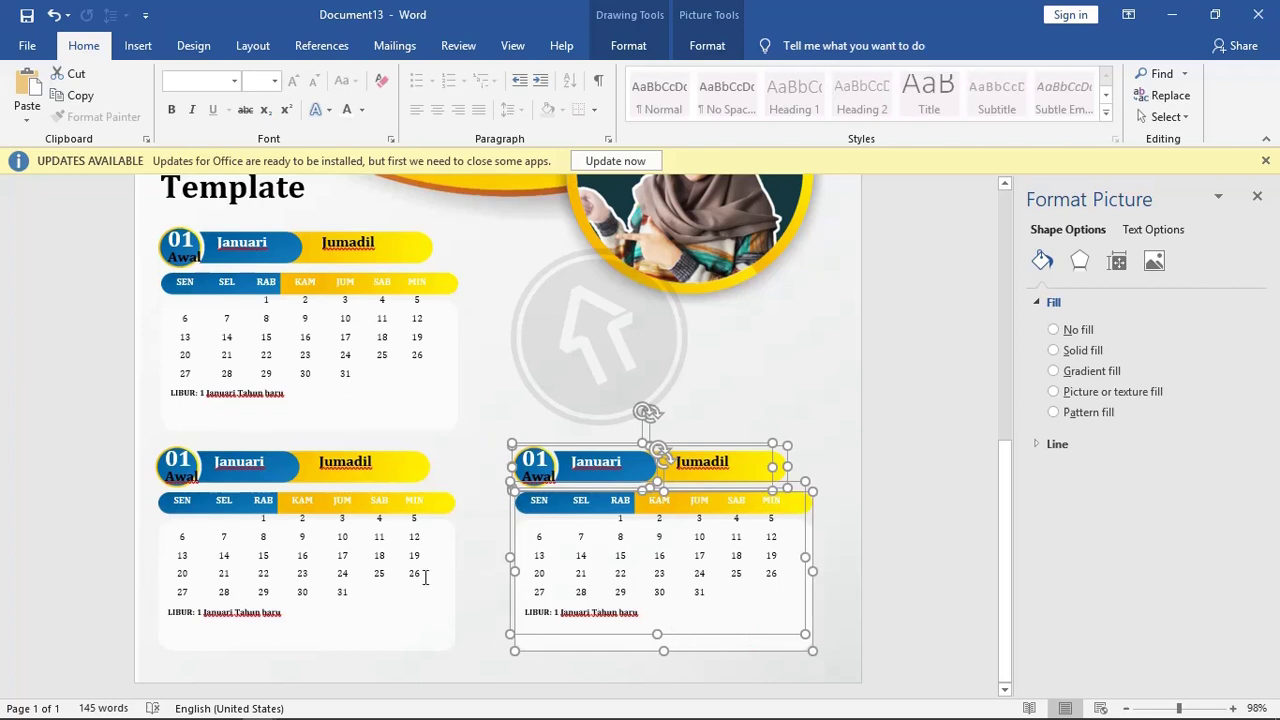
- Widen the top-left and lower-left headers so 'Jumadil Awal' fits on one line
click(425, 577)
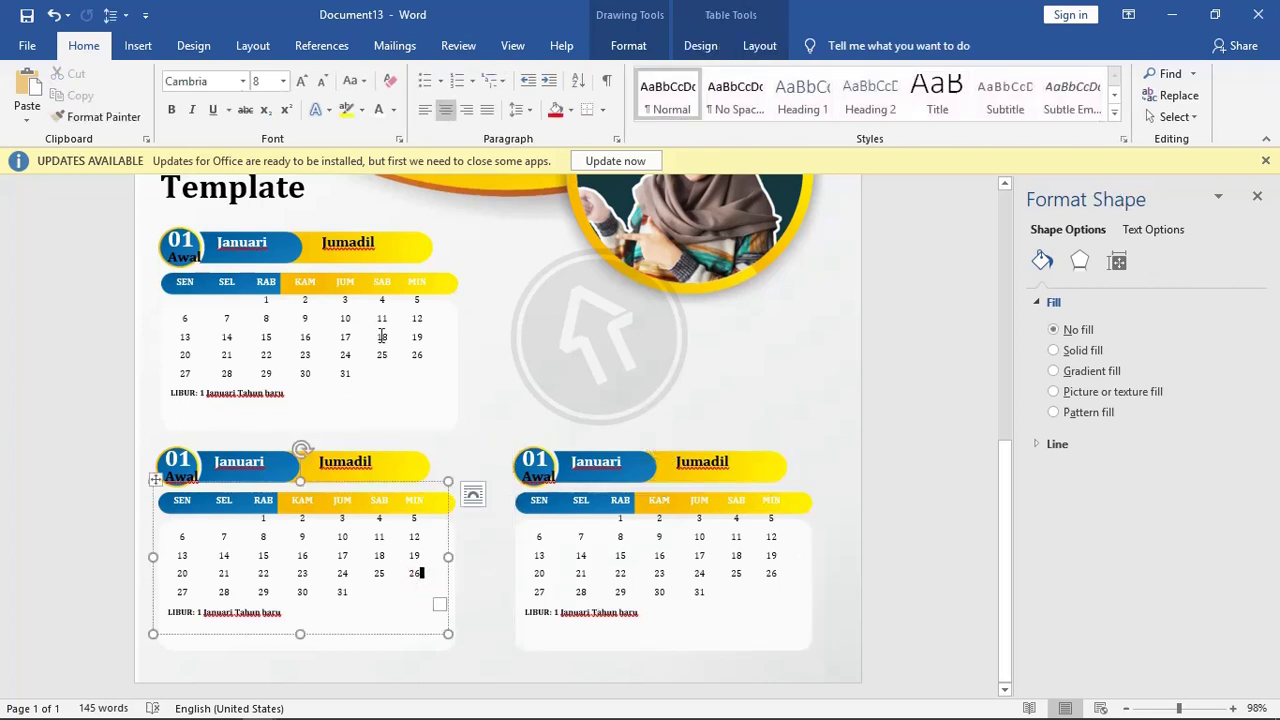
click(357, 240)
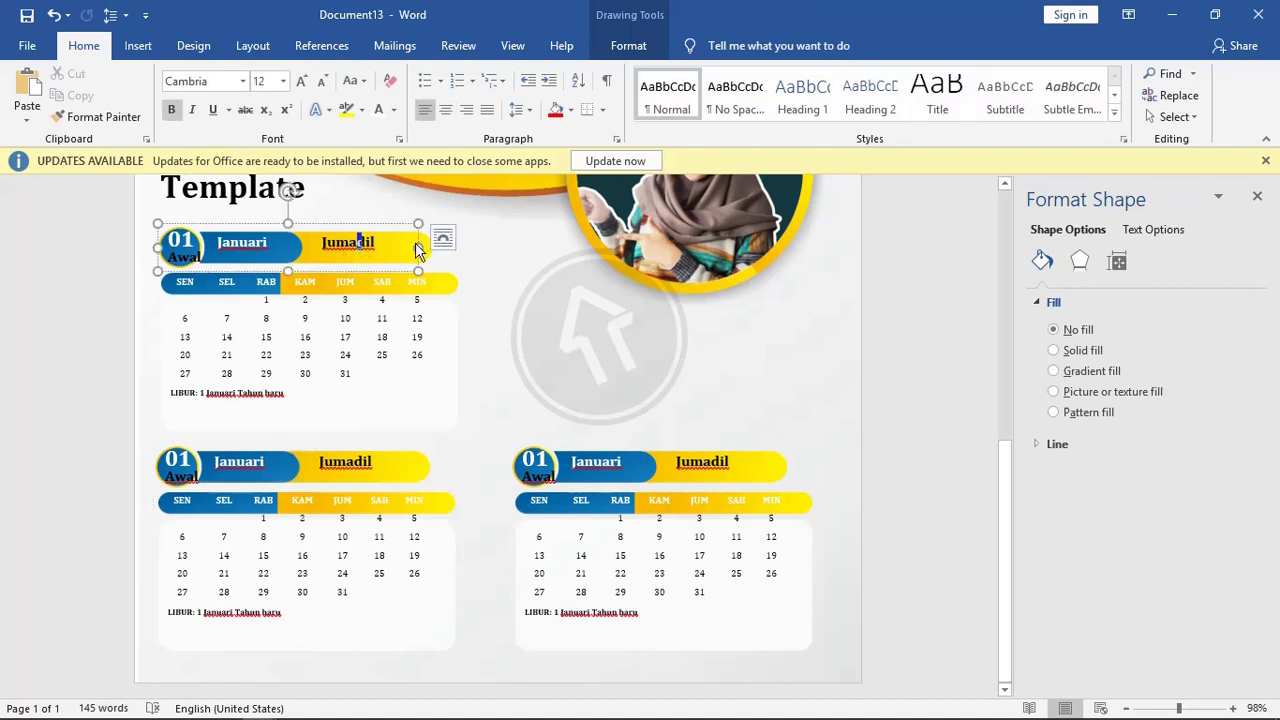
drag(415, 247, 439, 248)
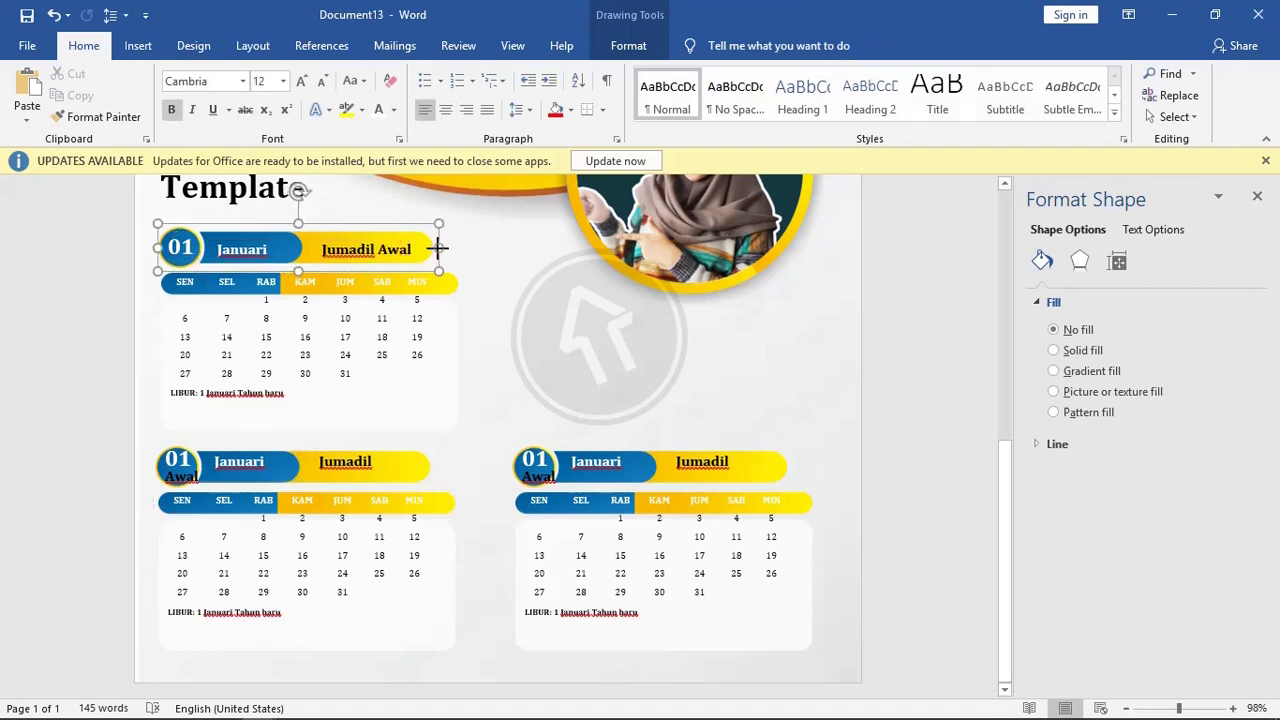
click(344, 470)
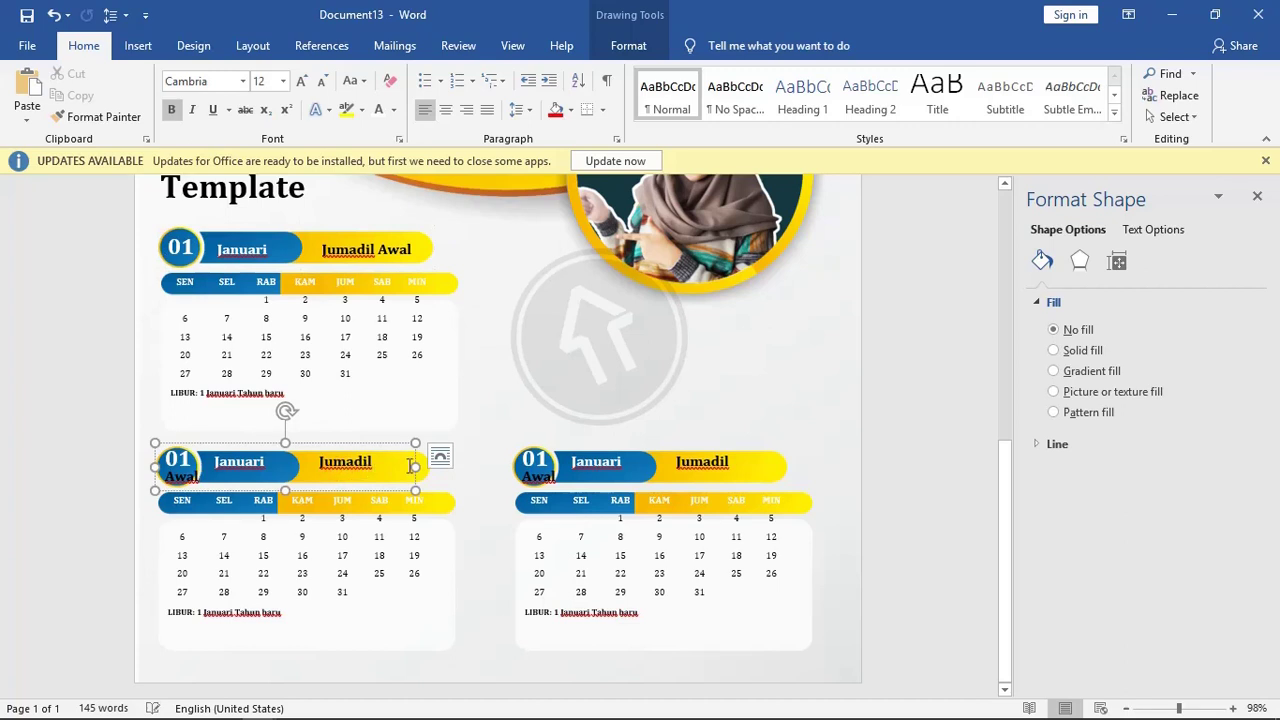
drag(413, 470, 433, 468)
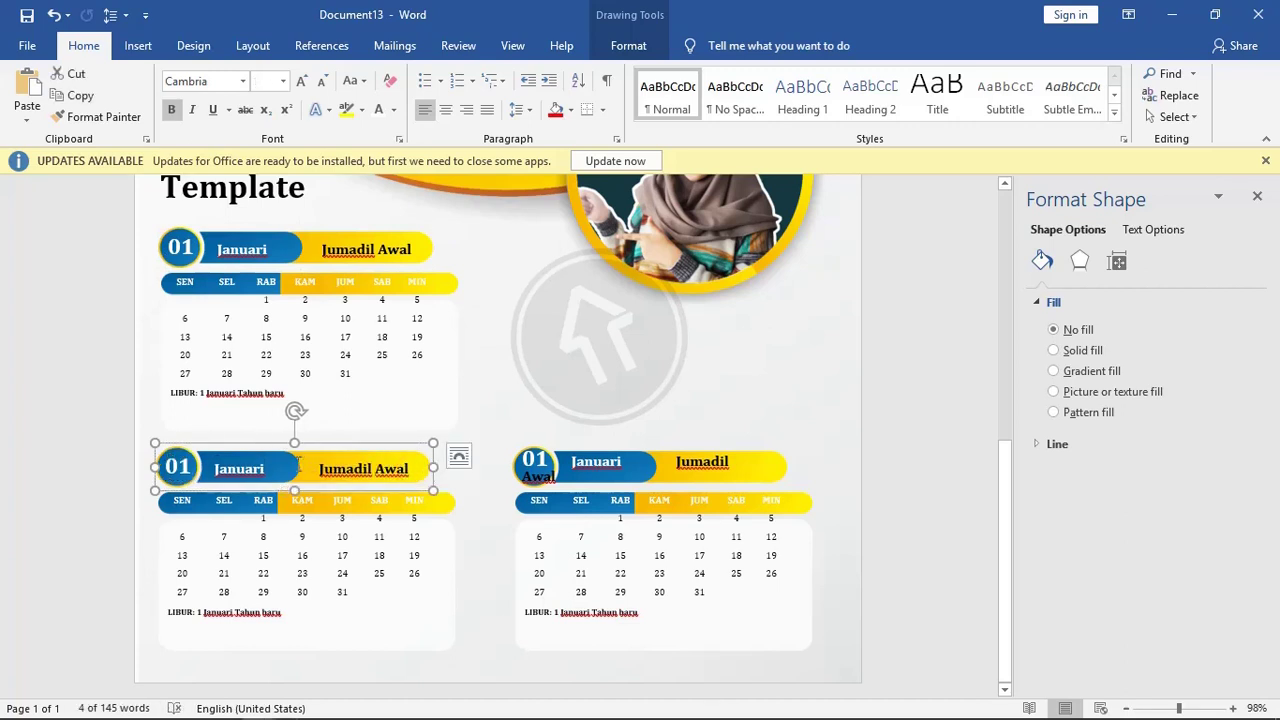
- Change the lower-left header label to '02 Febuari'
drag(265, 469, 165, 467)
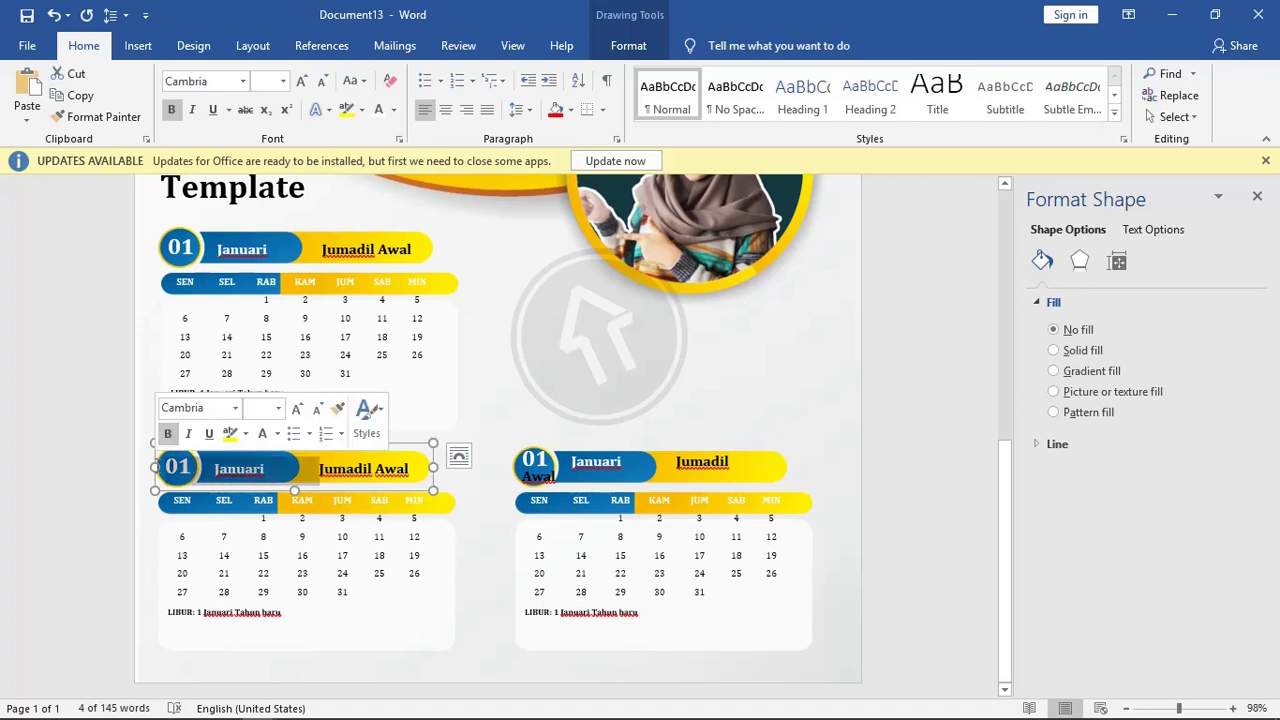
key(ctrl+v)
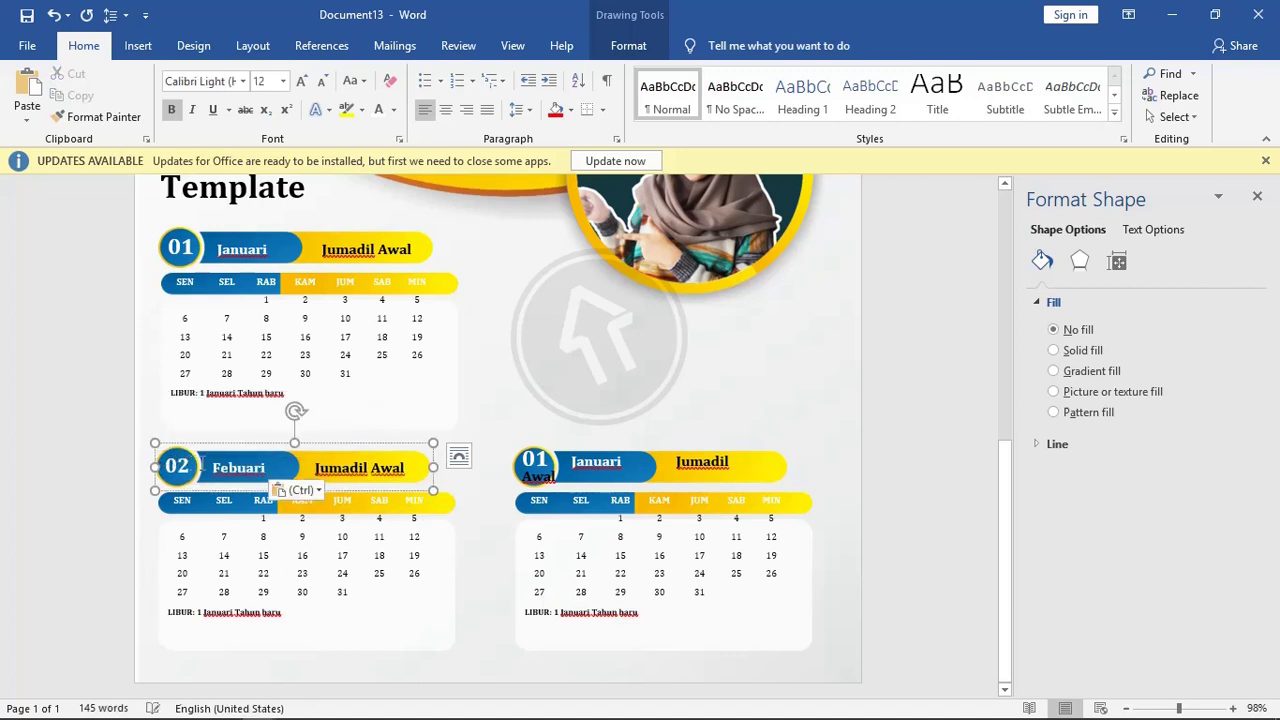
drag(266, 467, 167, 458)
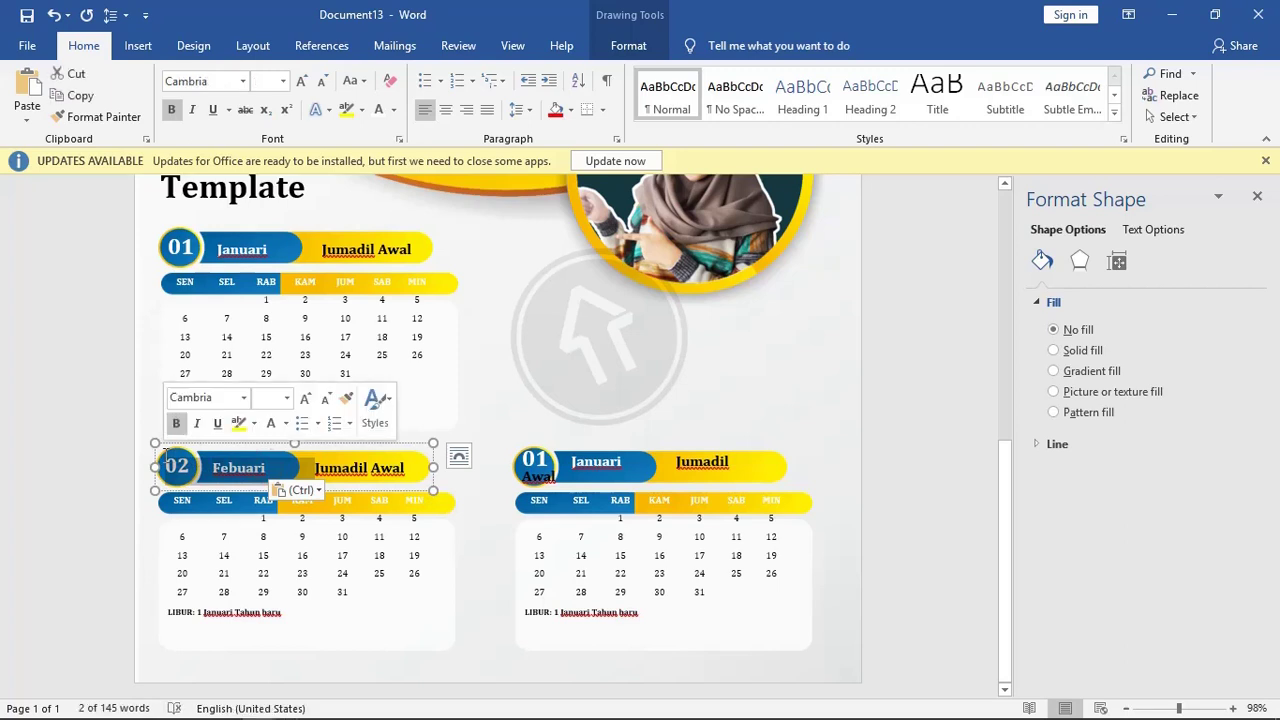
- Paste February's dates 1–29 into the lower-left calendar and nudge it down into place
click(188, 516)
drag(221, 508, 407, 593)
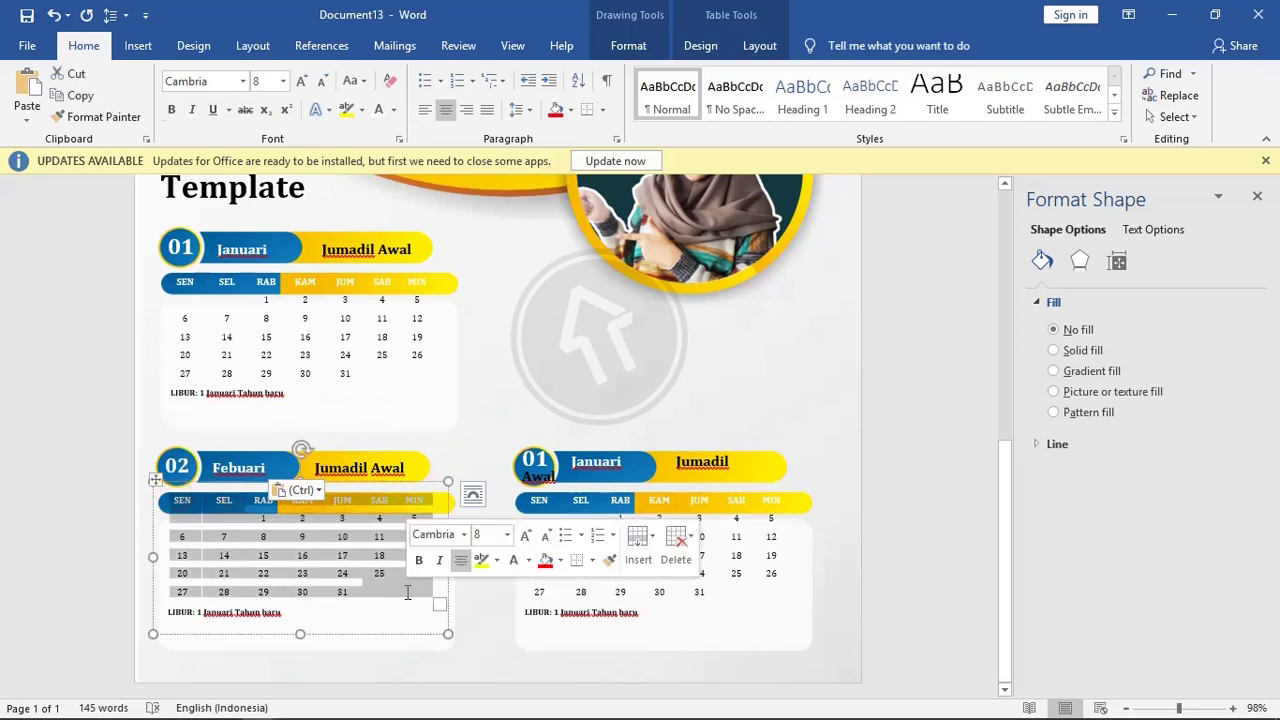
click(320, 555)
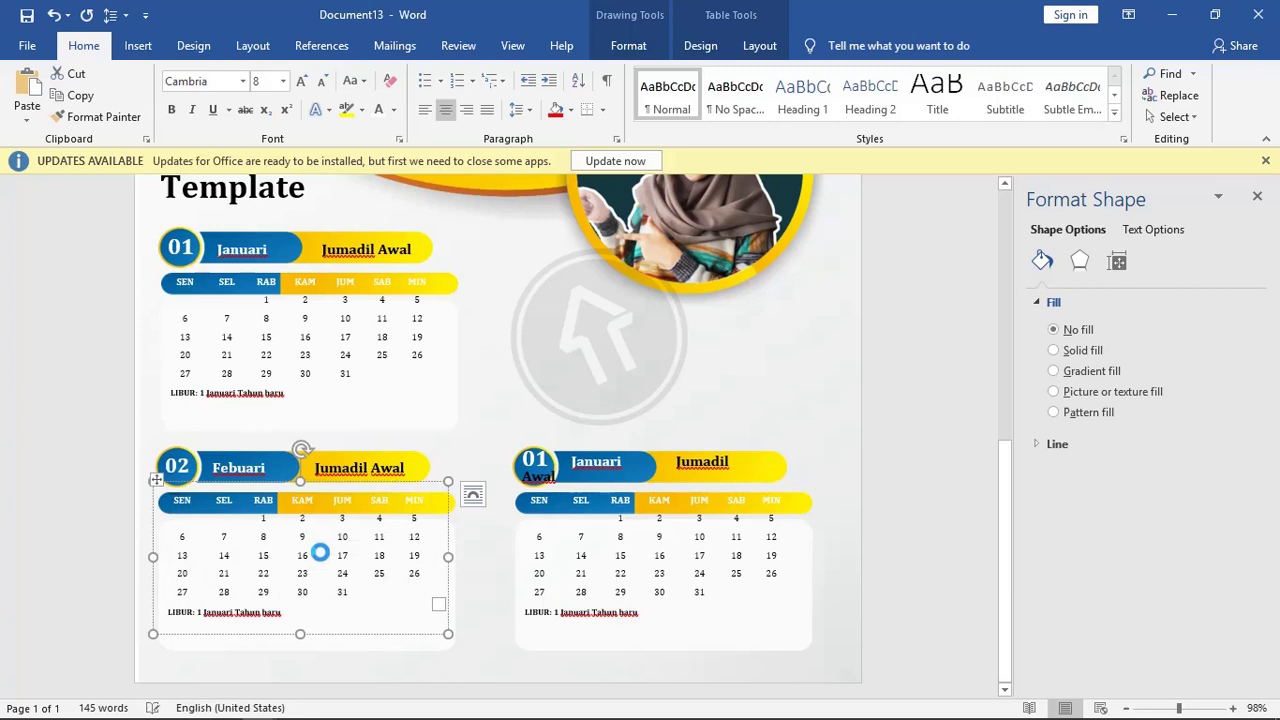
key(ctrl+v)
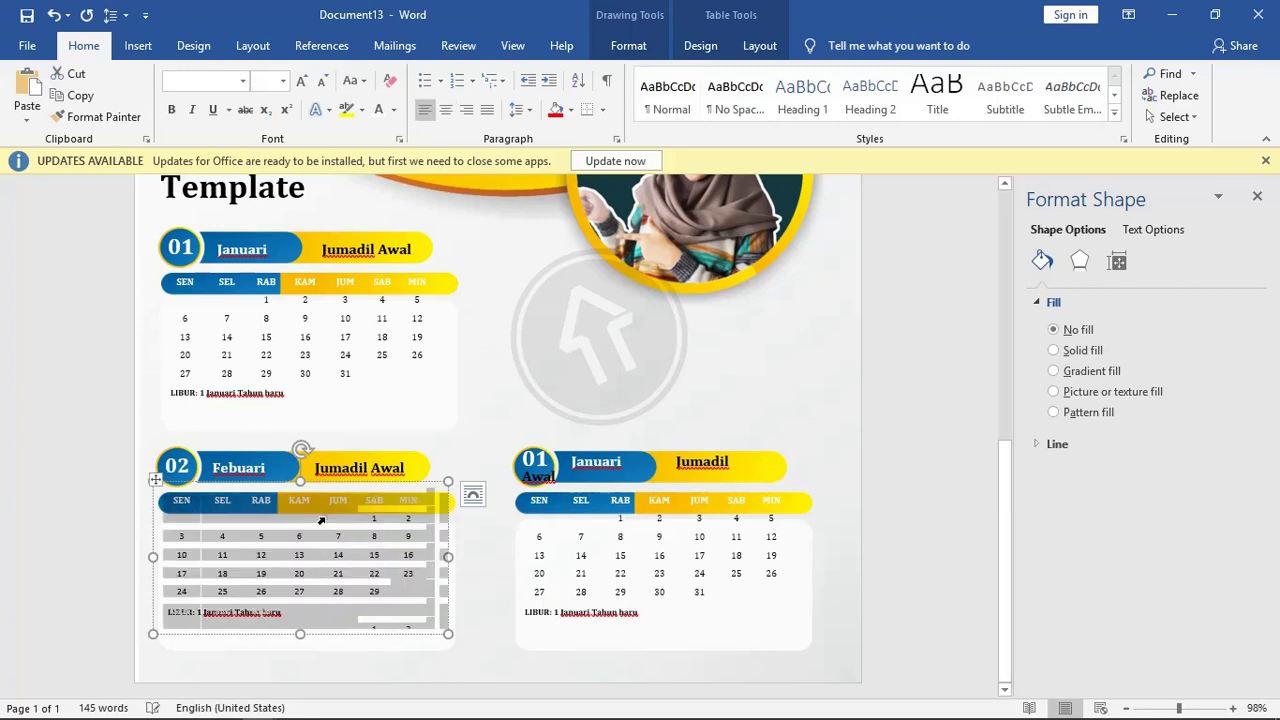
click(321, 520)
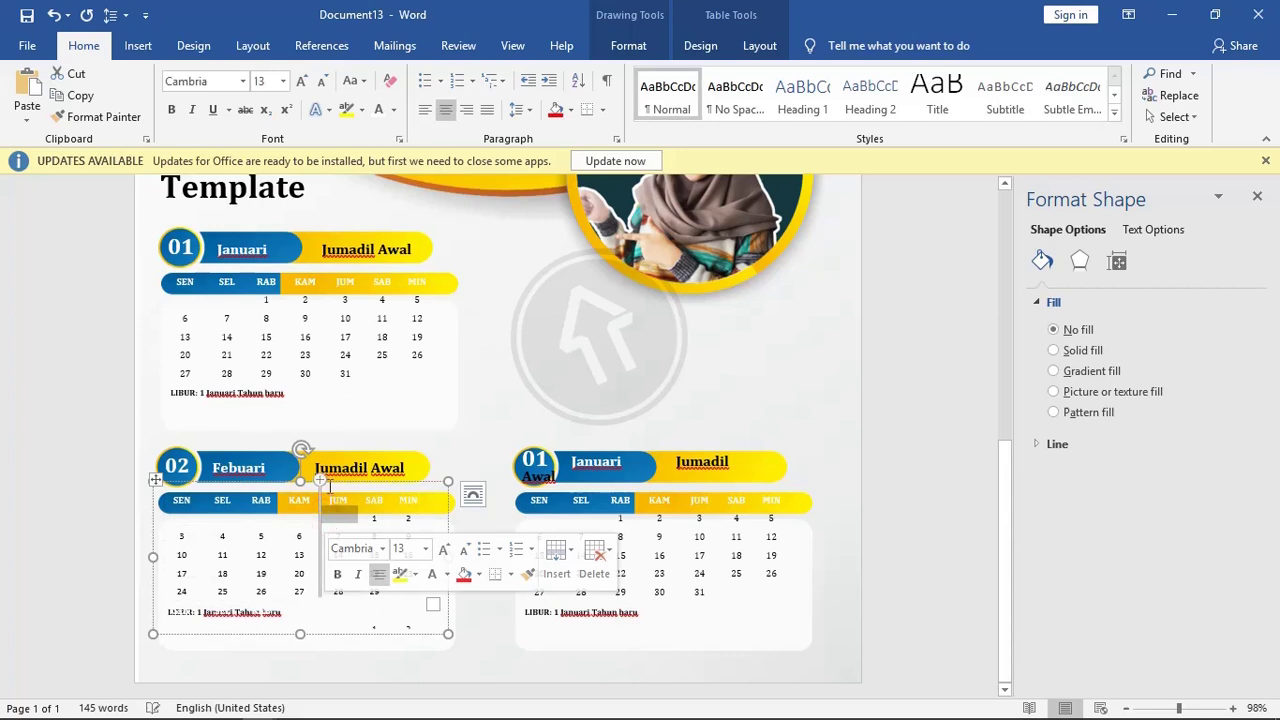
click(329, 486)
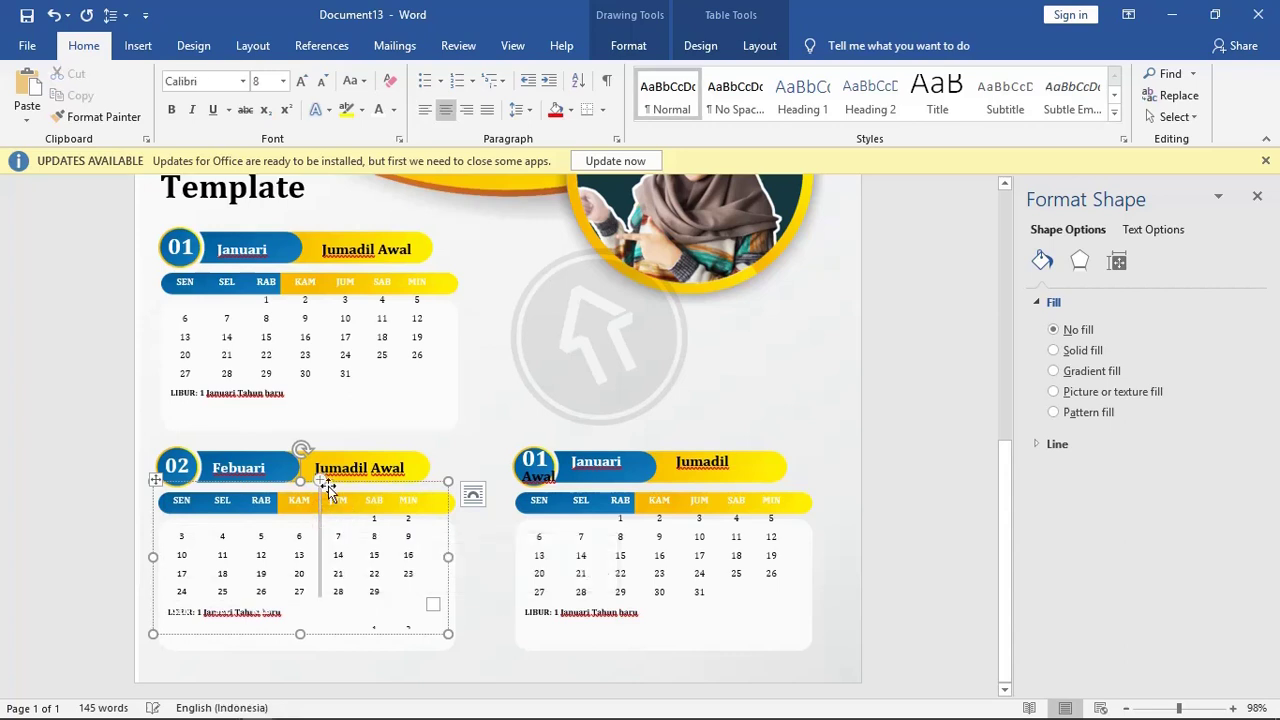
click(327, 486)
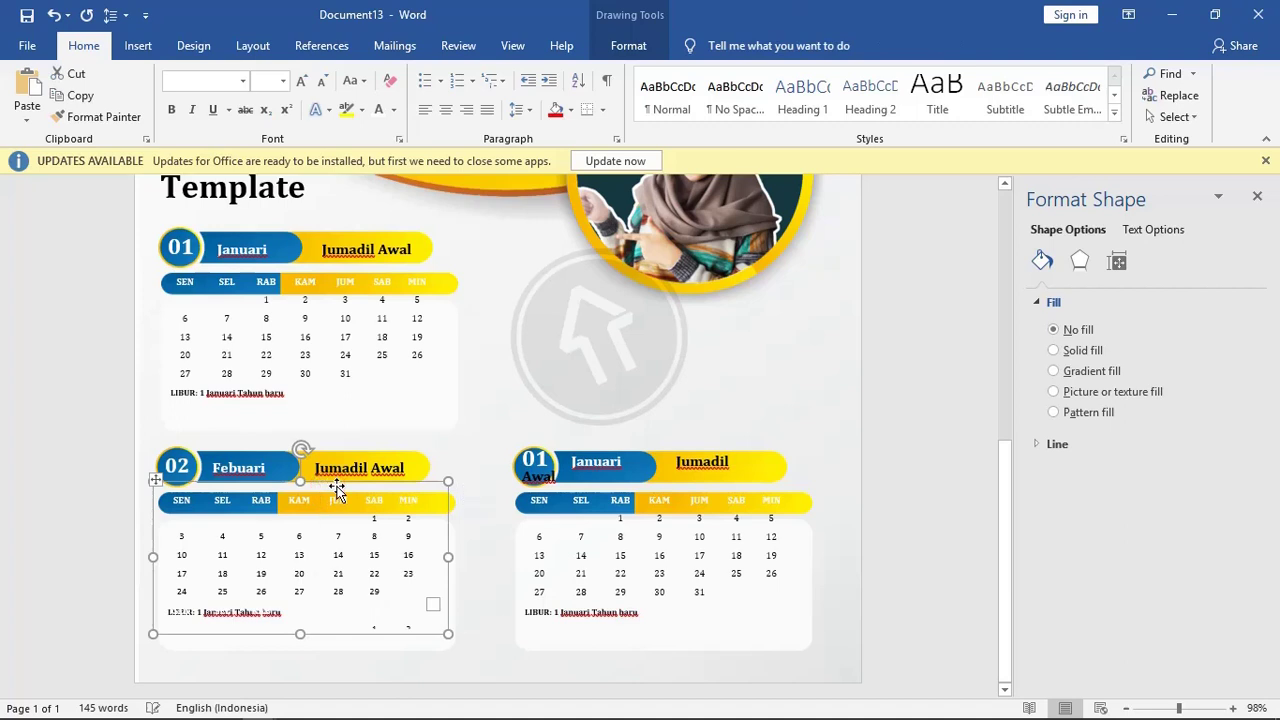
drag(337, 485, 302, 483)
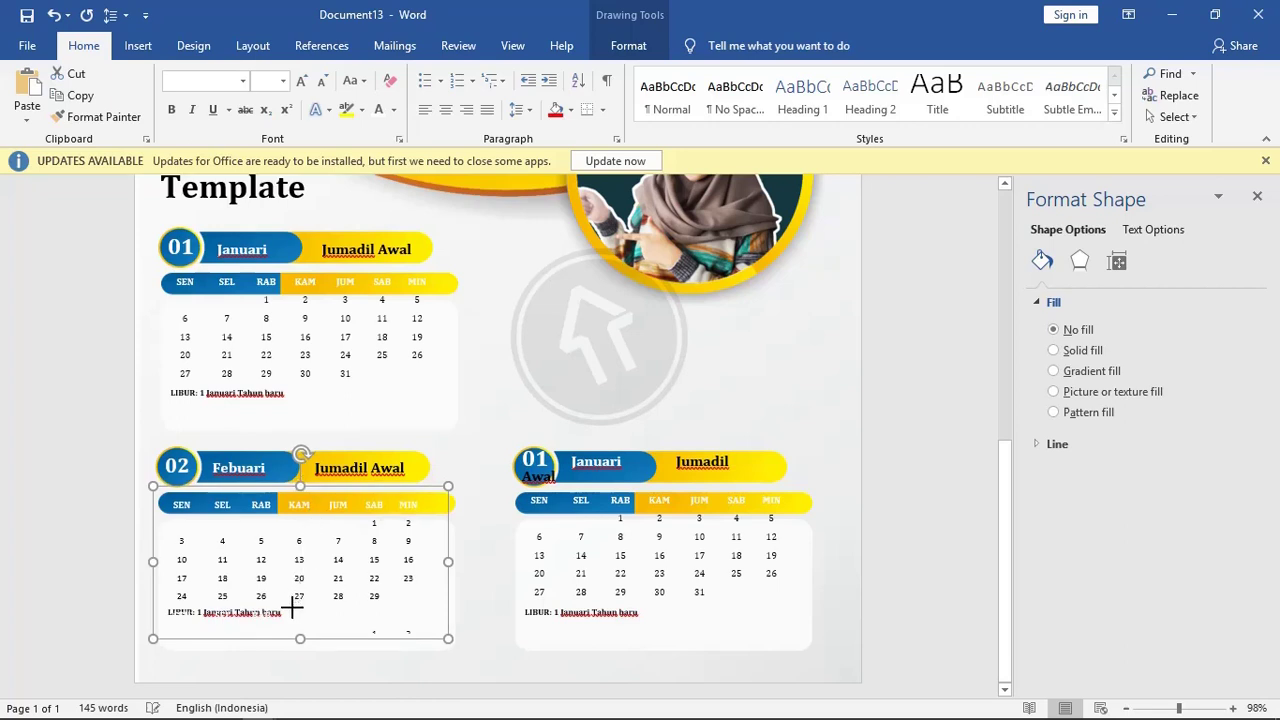
key(Down)
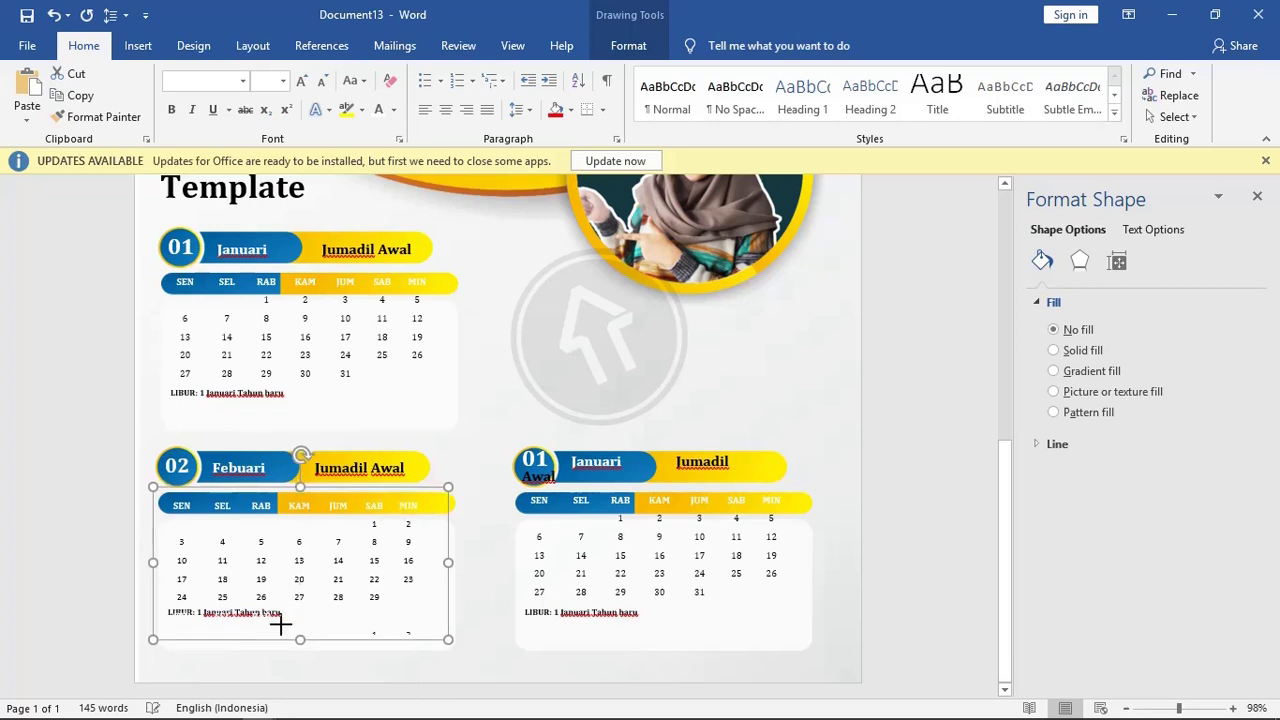
- Replace the holiday note with 'LIBUR:14 Februari Hari VALENTIN'
click(294, 628)
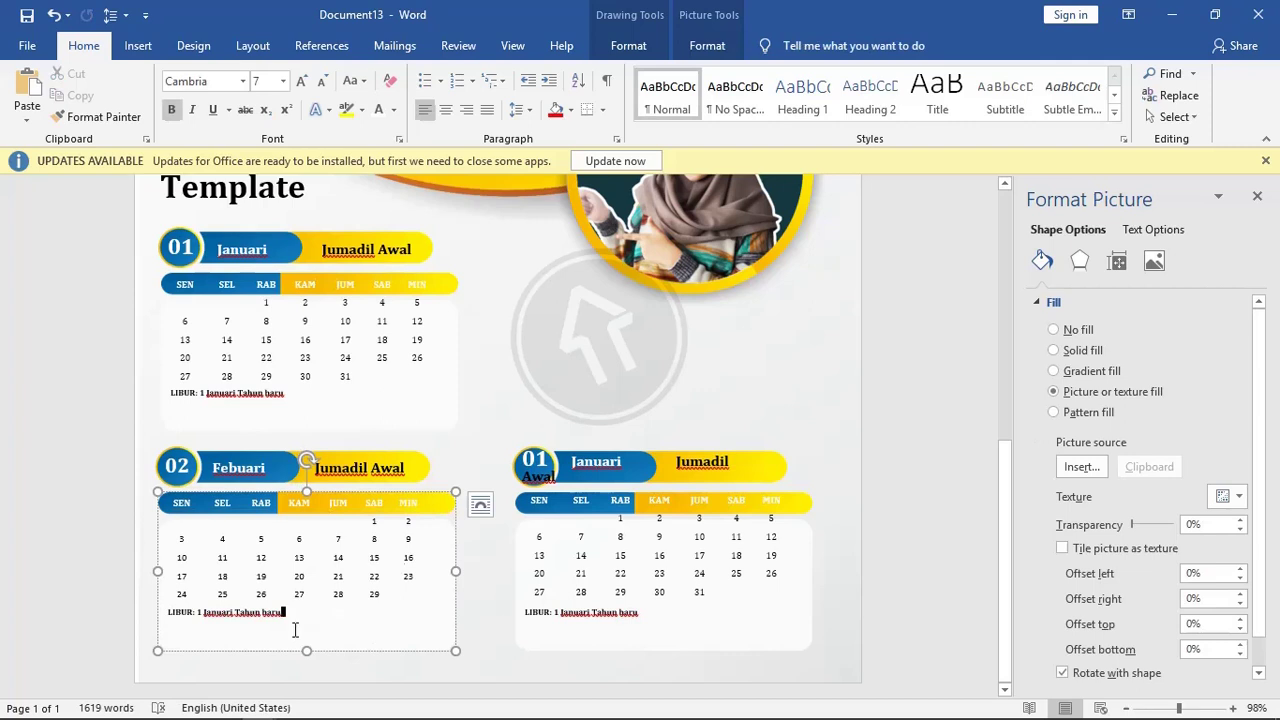
triple_click(294, 614)
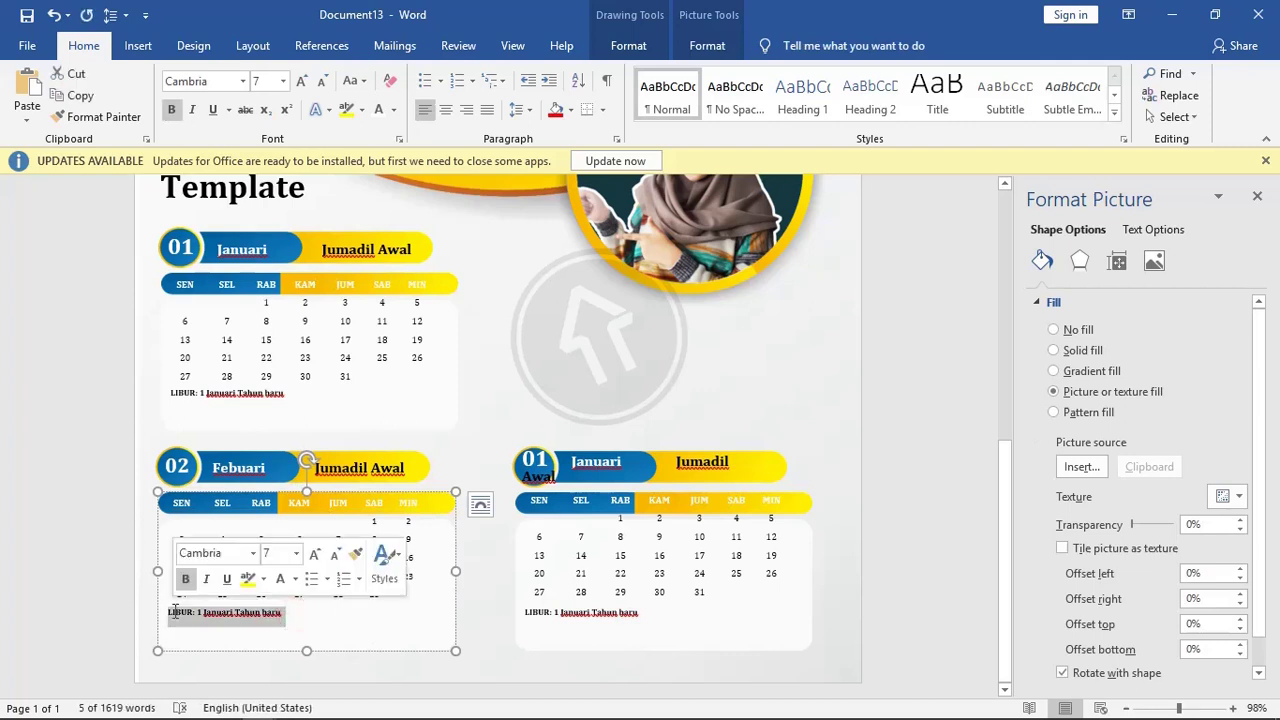
key(ctrl+v)
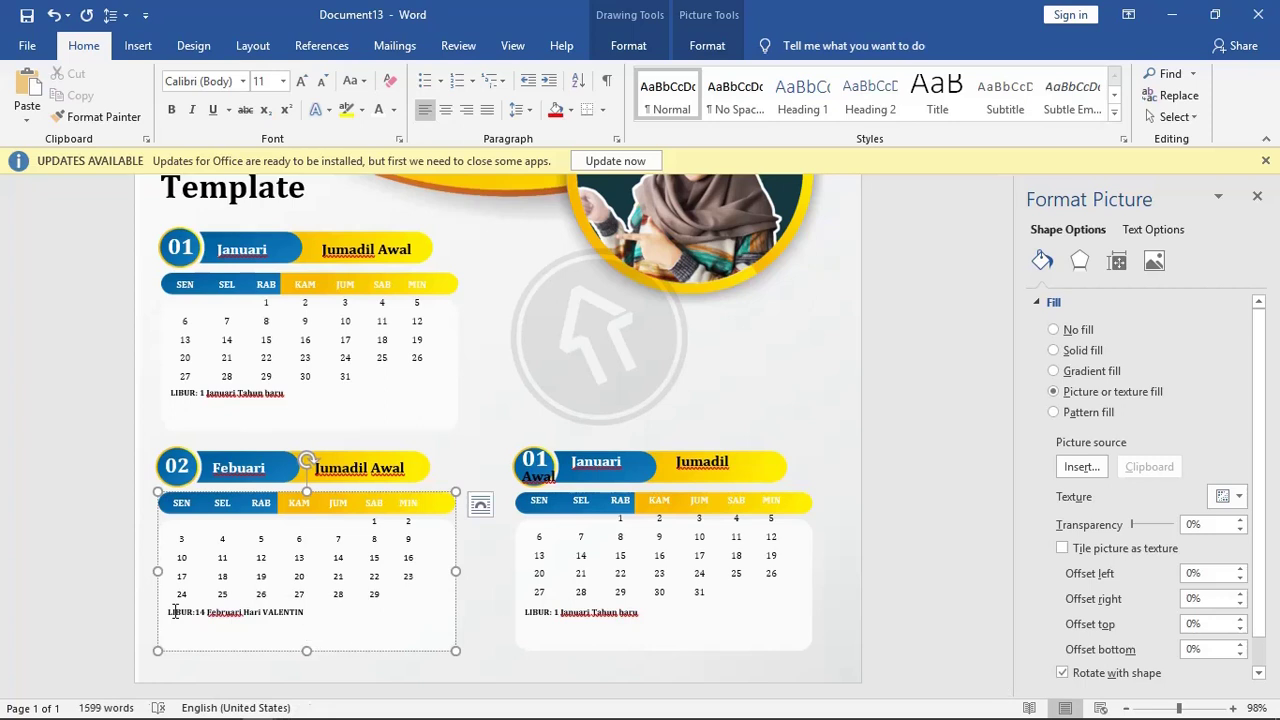
key(BackSpace)
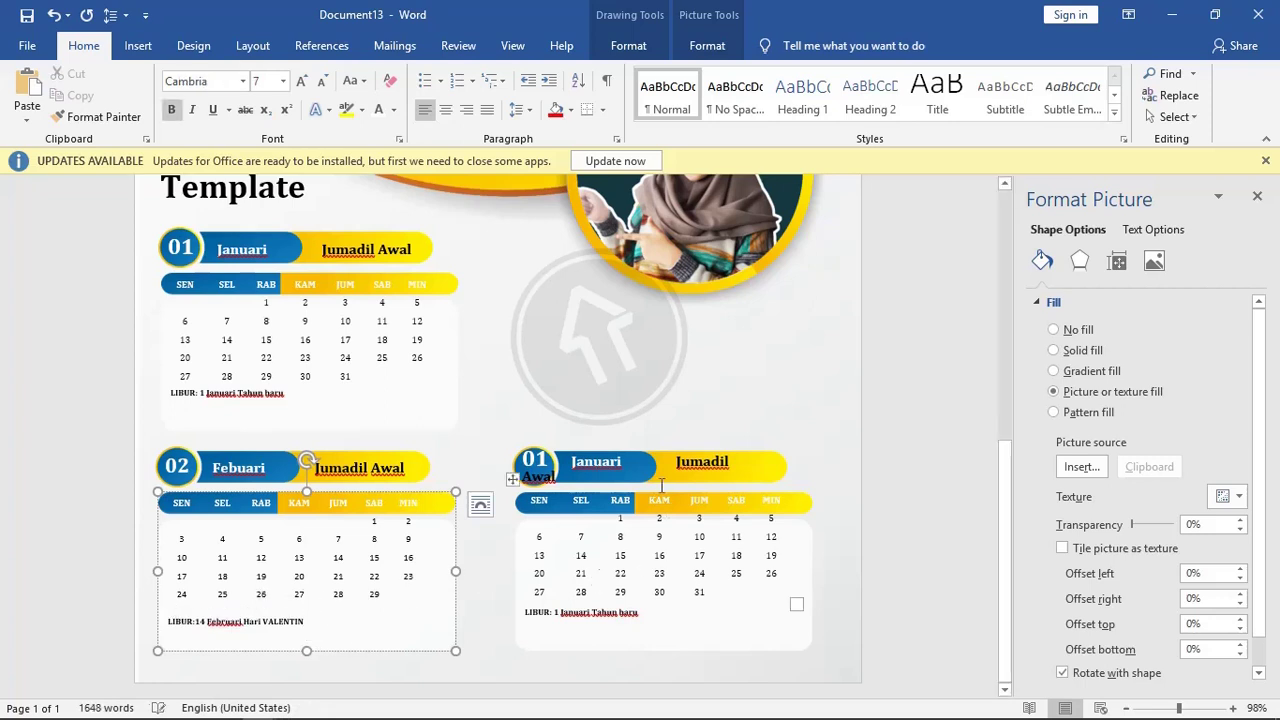
- Widen the copied calendar's header and replace '01 Januari' with '03 Maret'
click(661, 465)
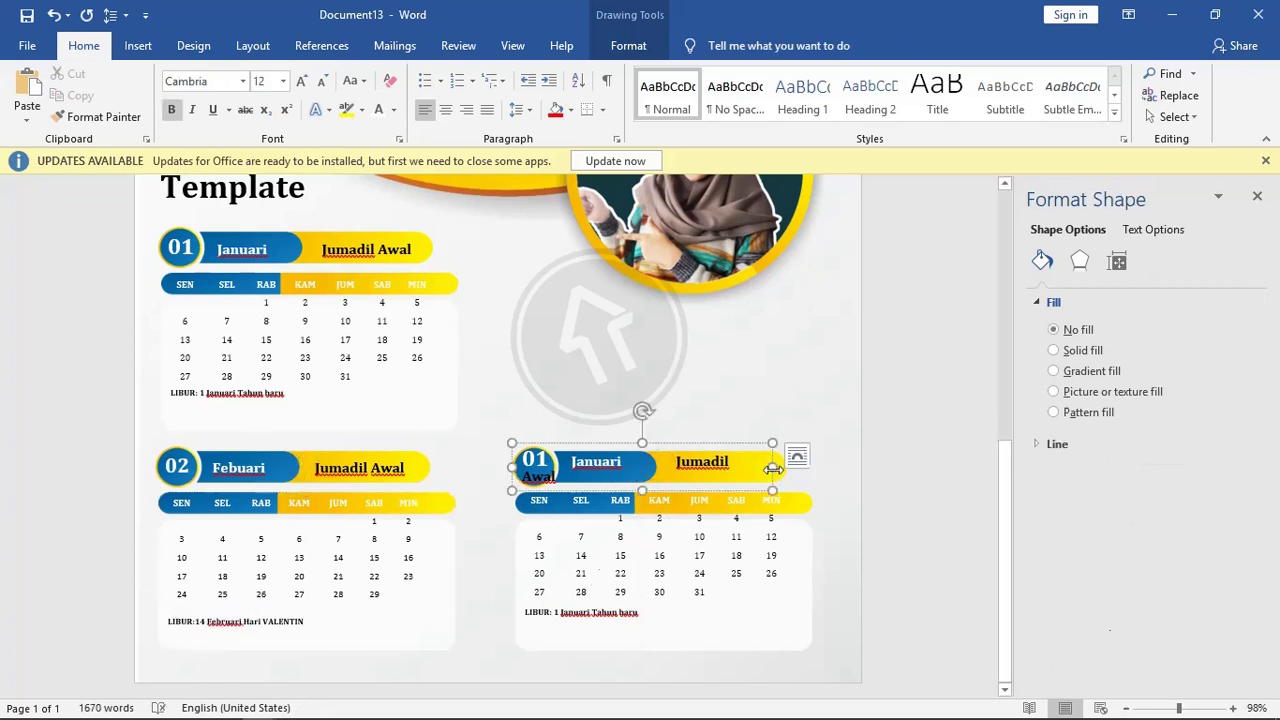
drag(773, 468, 799, 467)
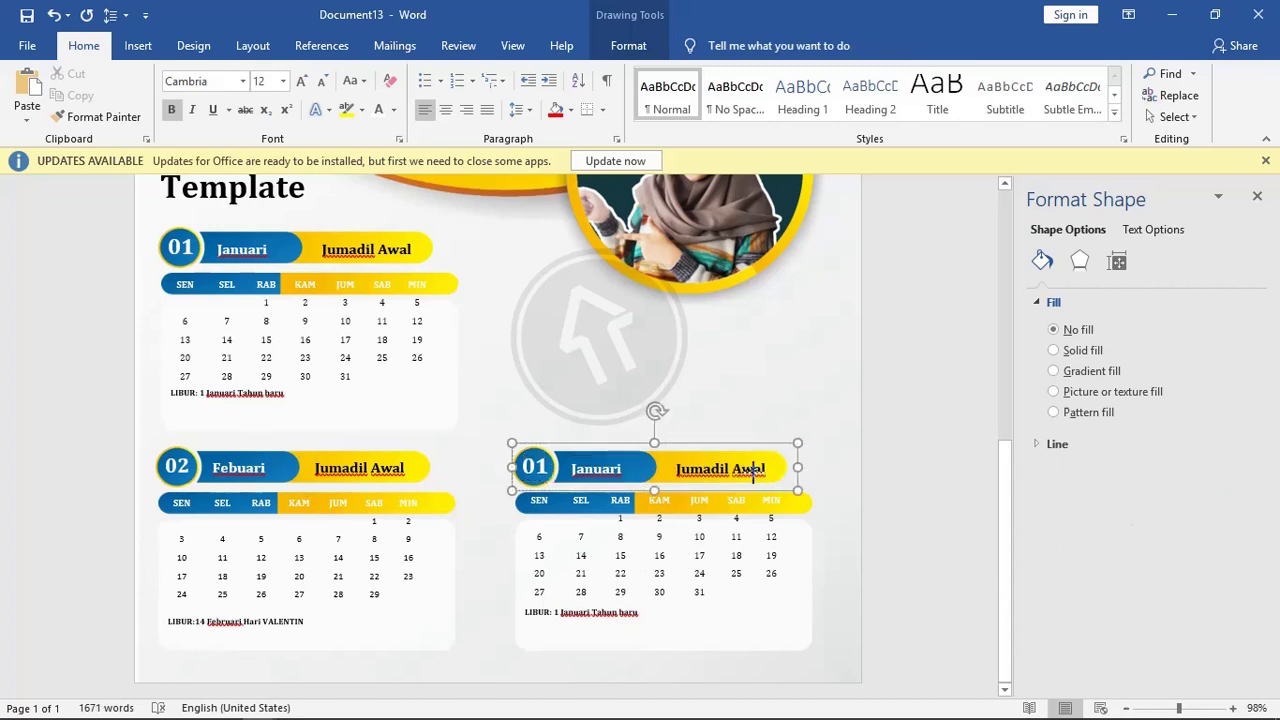
click(632, 468)
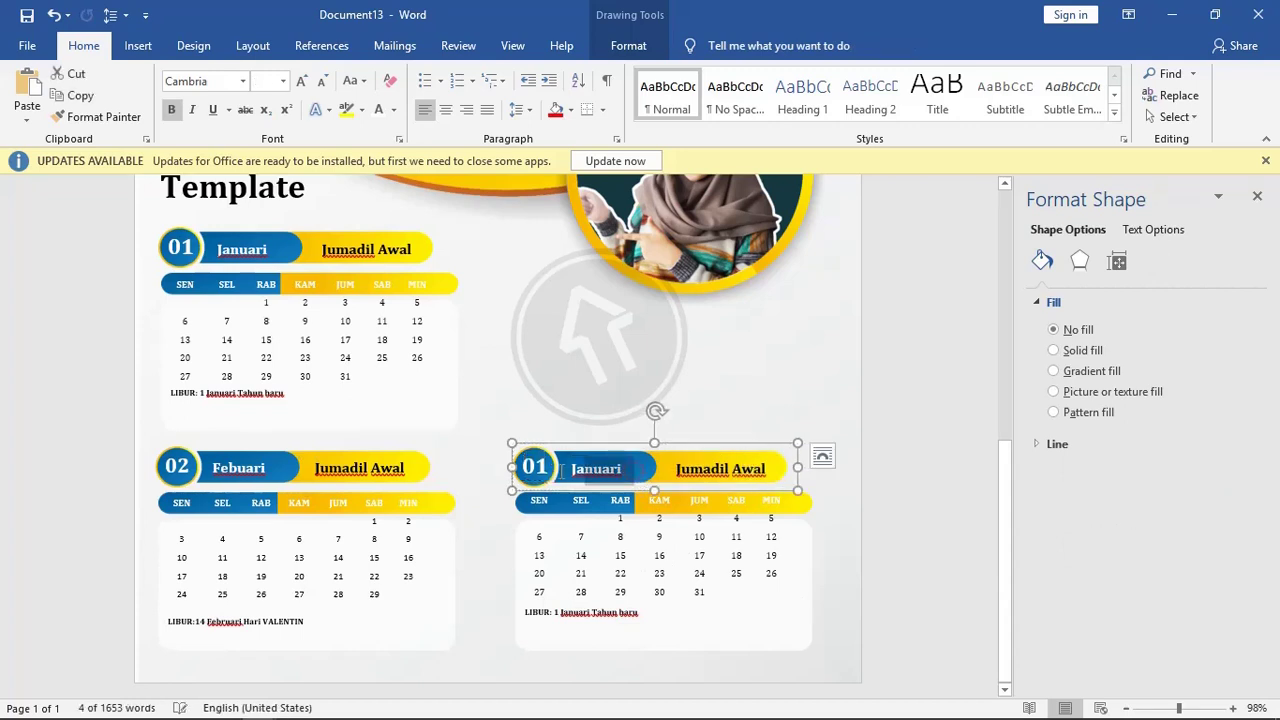
drag(634, 471, 515, 470)
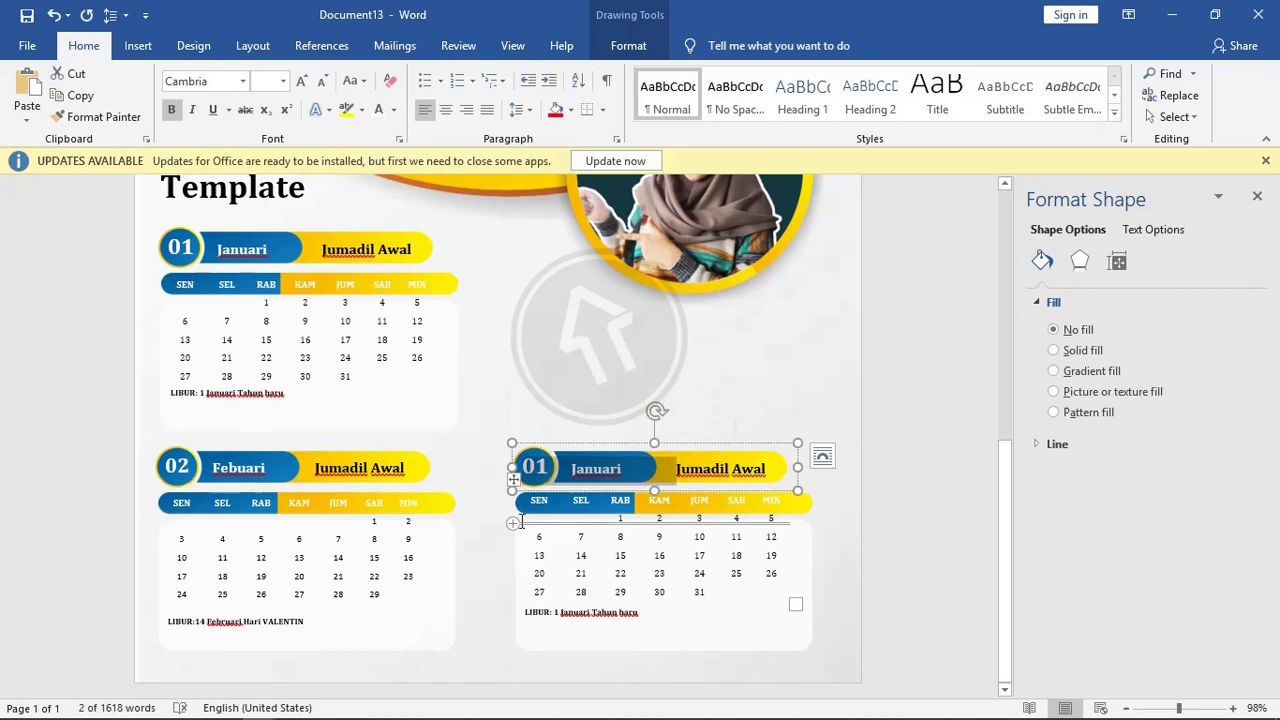
key(ctrl+v)
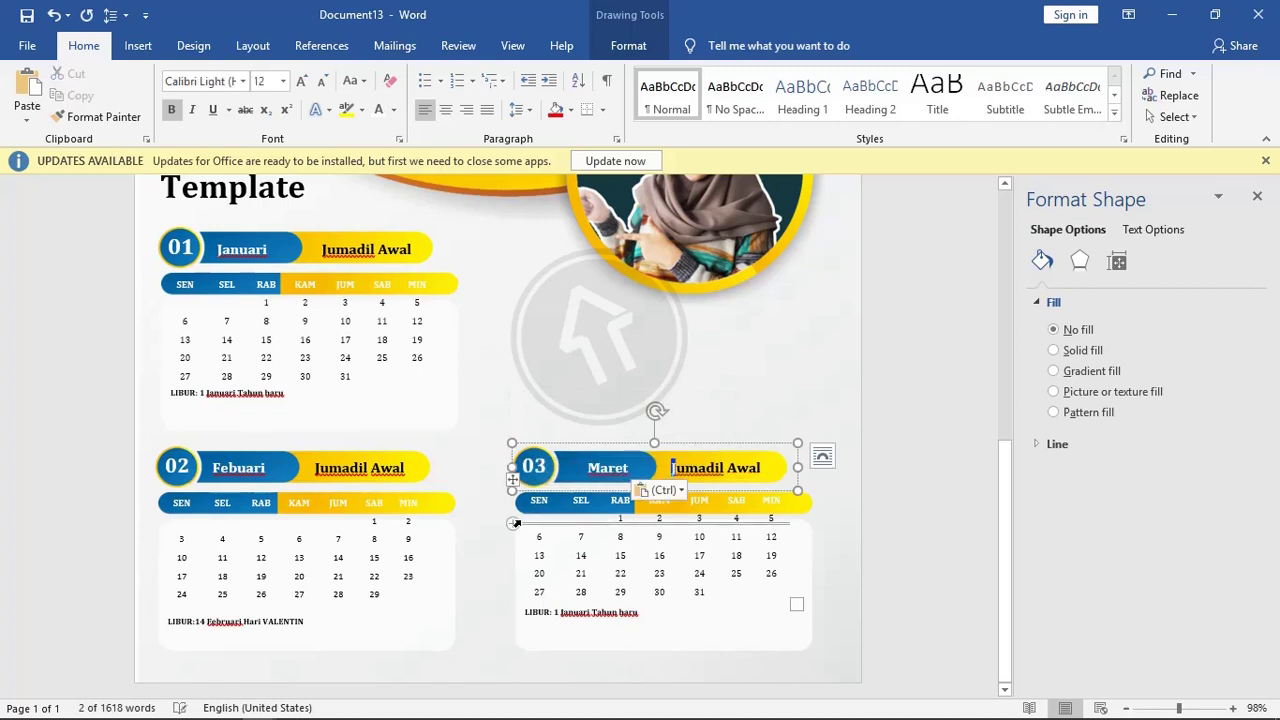
- Replace the copied January dates with March dates and shorten the date box
click(545, 500)
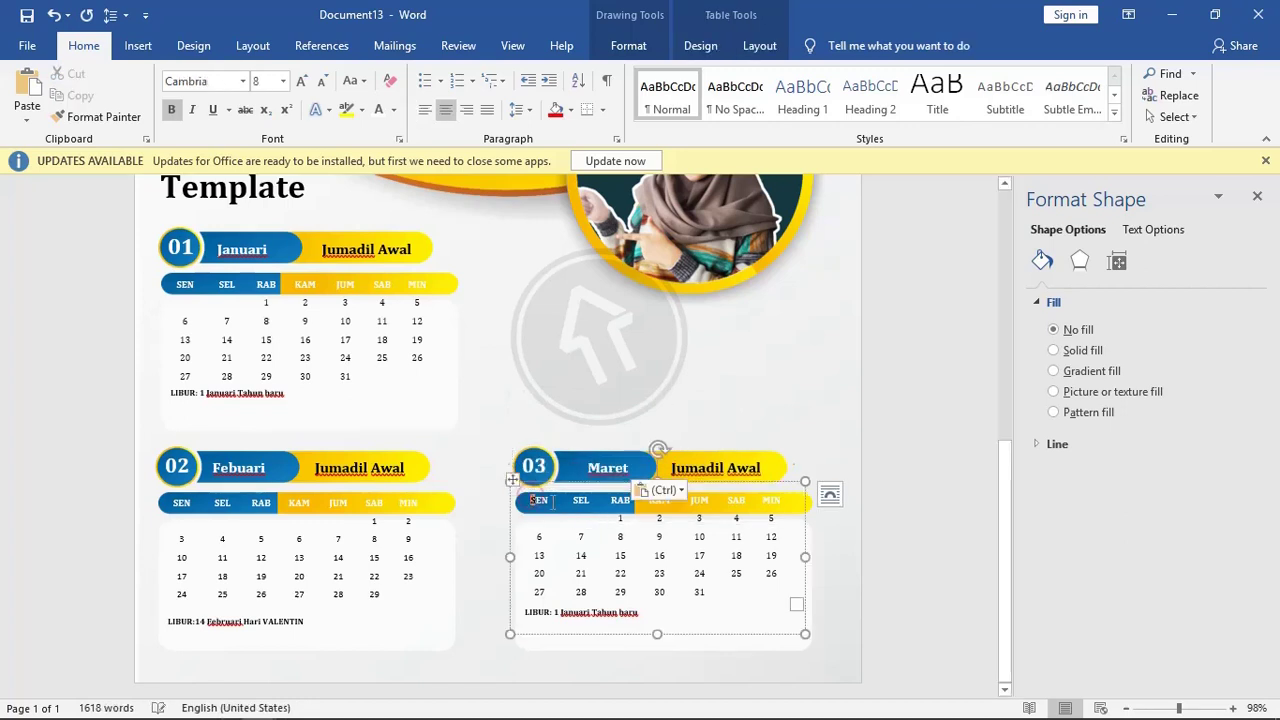
drag(545, 500, 785, 590)
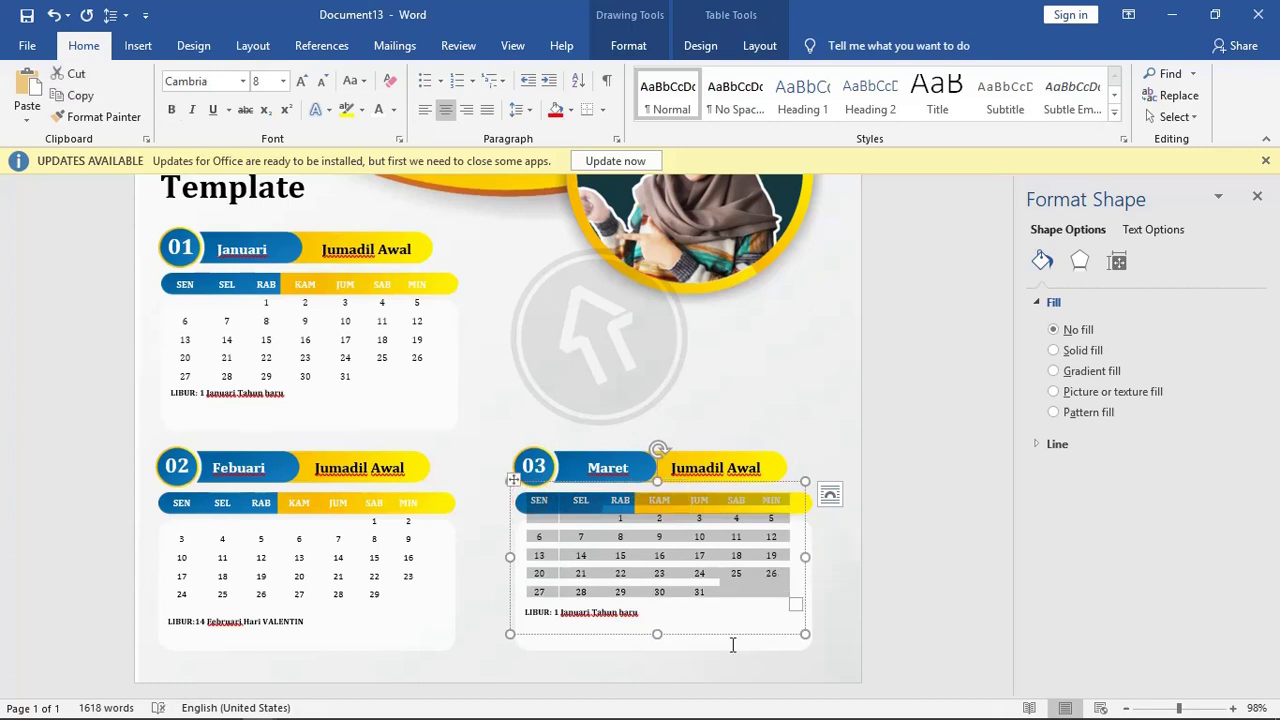
key(ctrl+v)
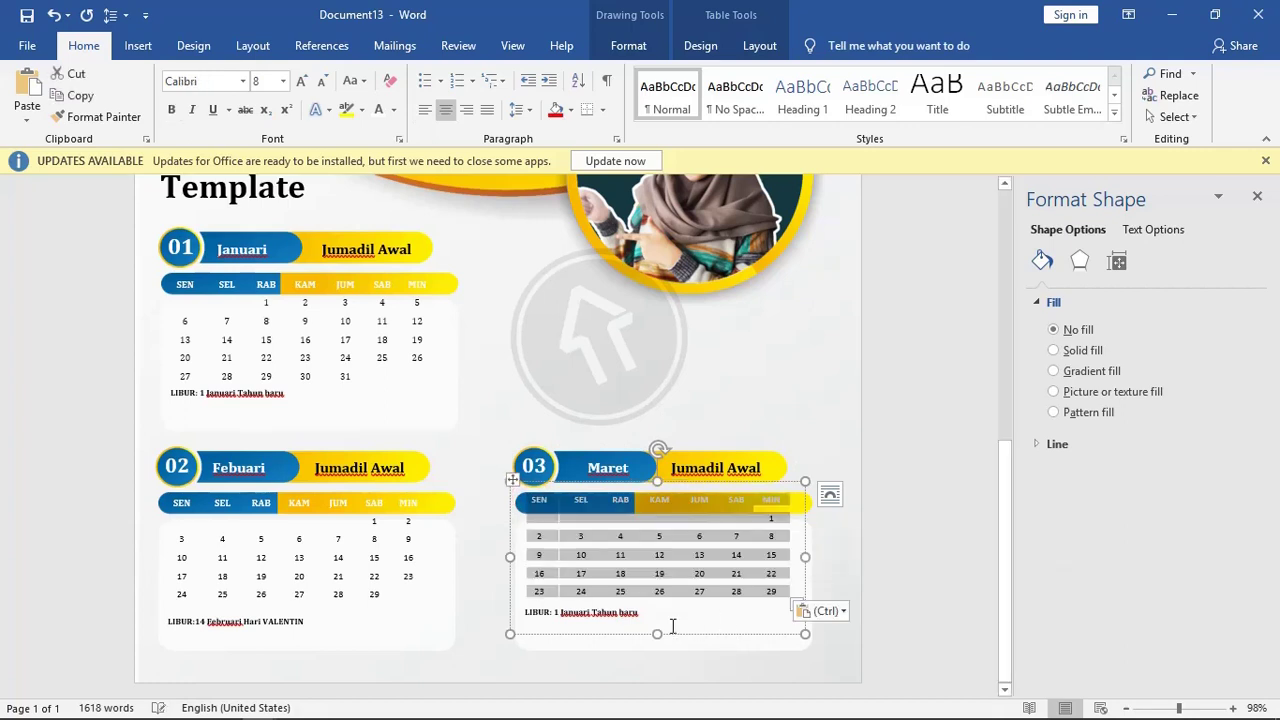
drag(657, 629, 656, 606)
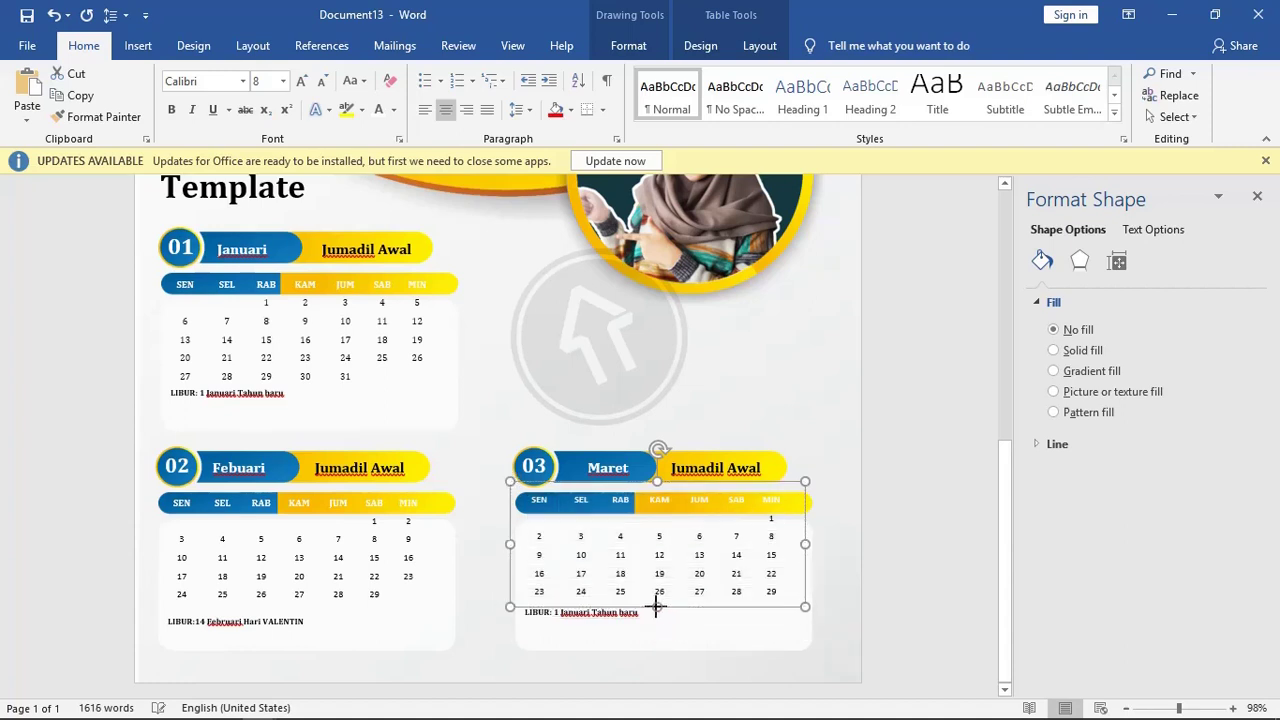
click(643, 617)
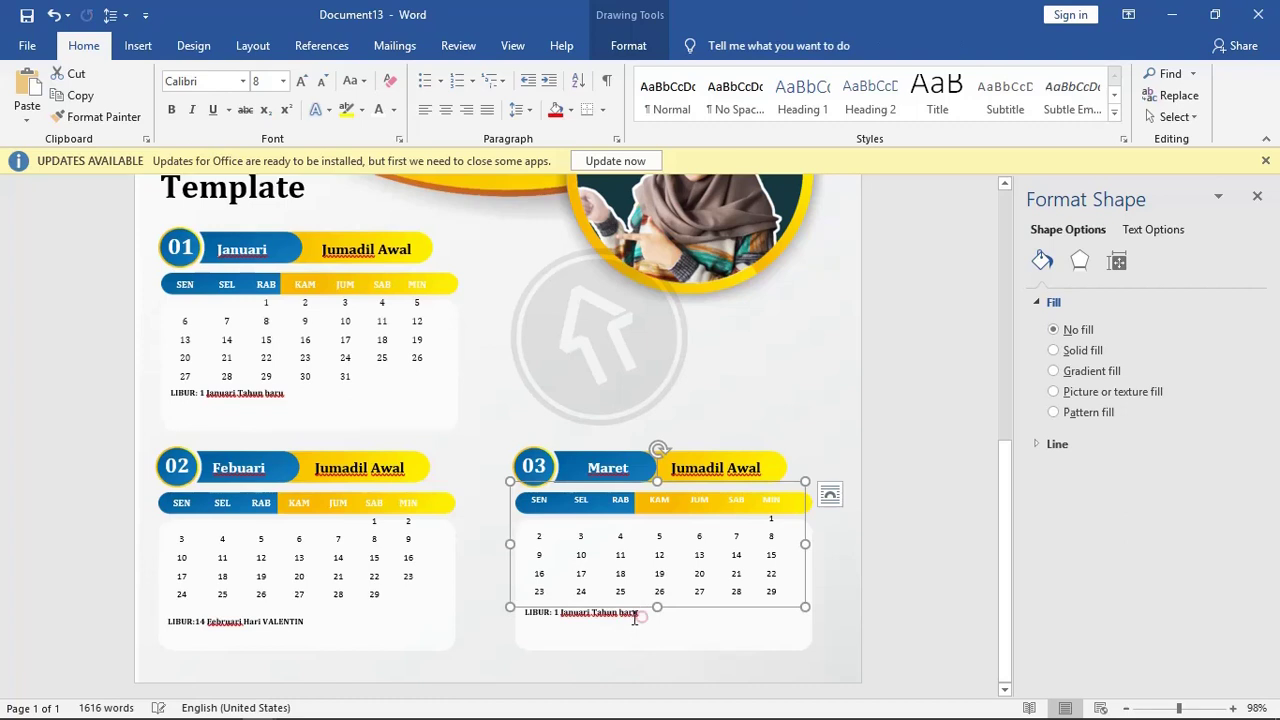
- Delete the January holiday note and repaste the full March dates through 31
drag(638, 613, 528, 613)
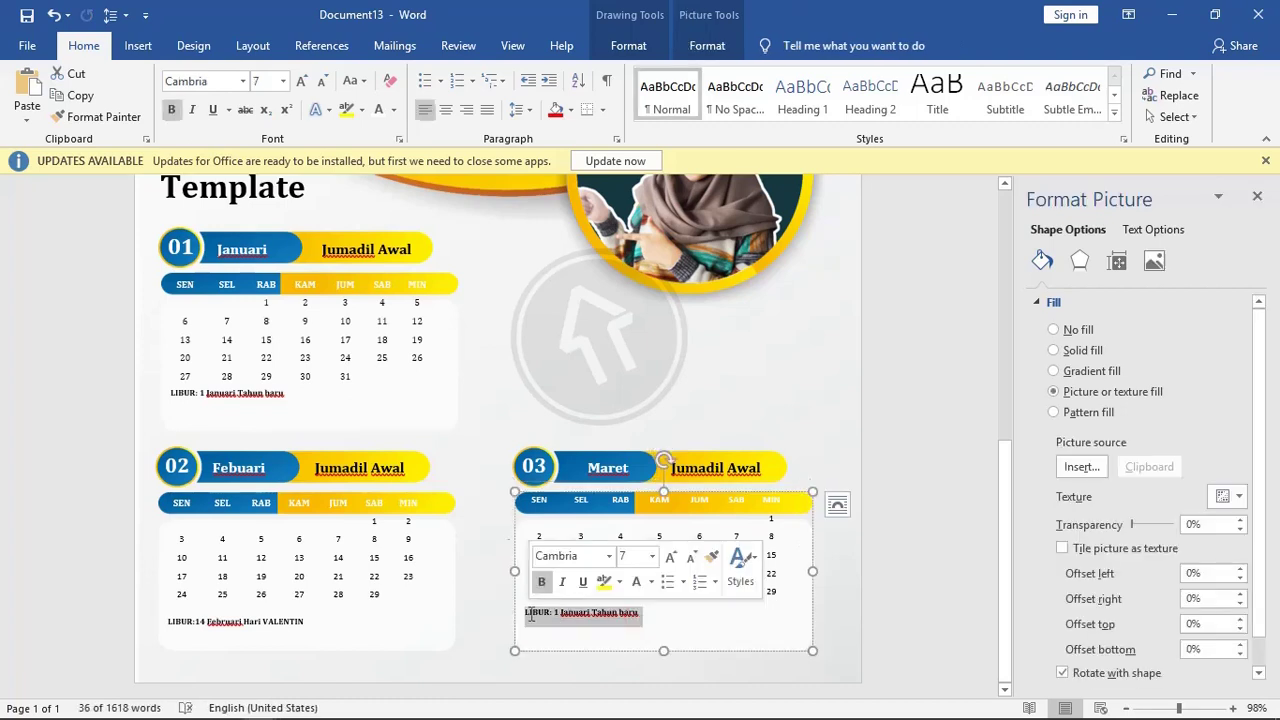
key(Delete)
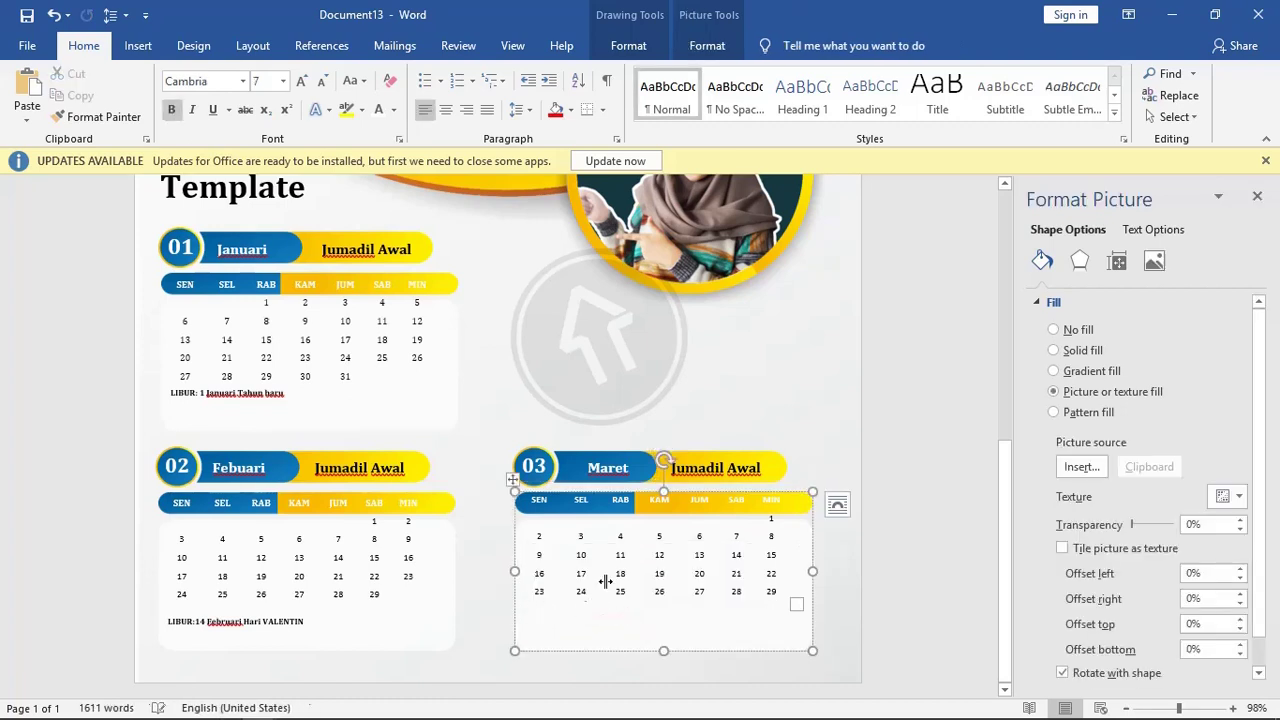
click(672, 591)
drag(541, 517, 777, 615)
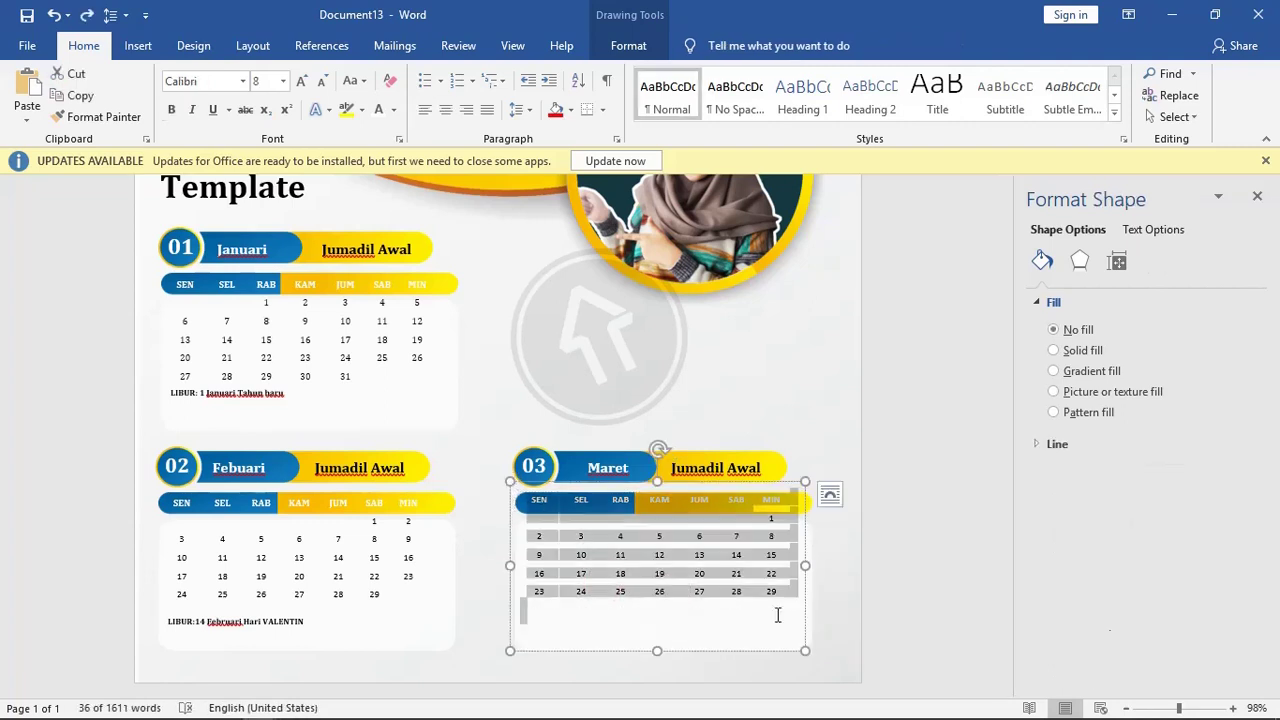
key(ctrl+v)
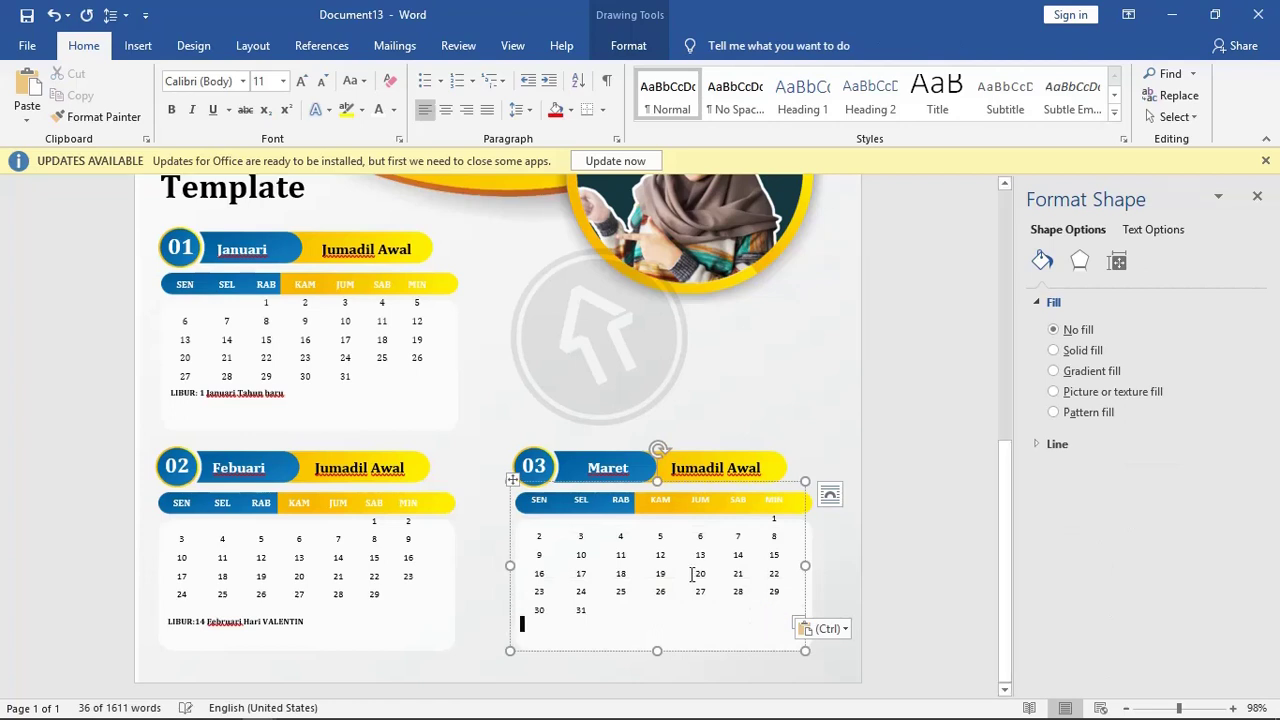
- Duplicate the Free Template title above the March calendar, replacing it with TEMPLATE WORD text
click(244, 197)
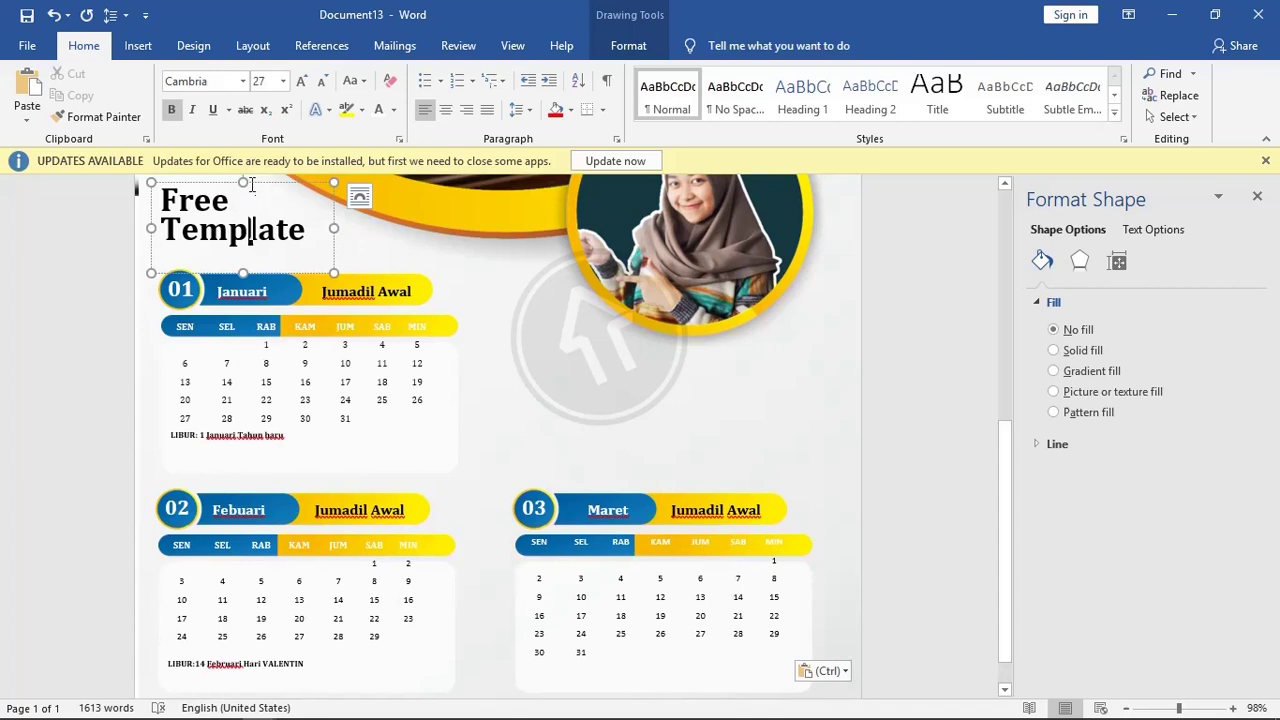
mouse_move(252, 183)
mouse_down()
mouse_move(615, 375)
mouse_move(671, 421)
mouse_move(549, 398)
mouse_up()
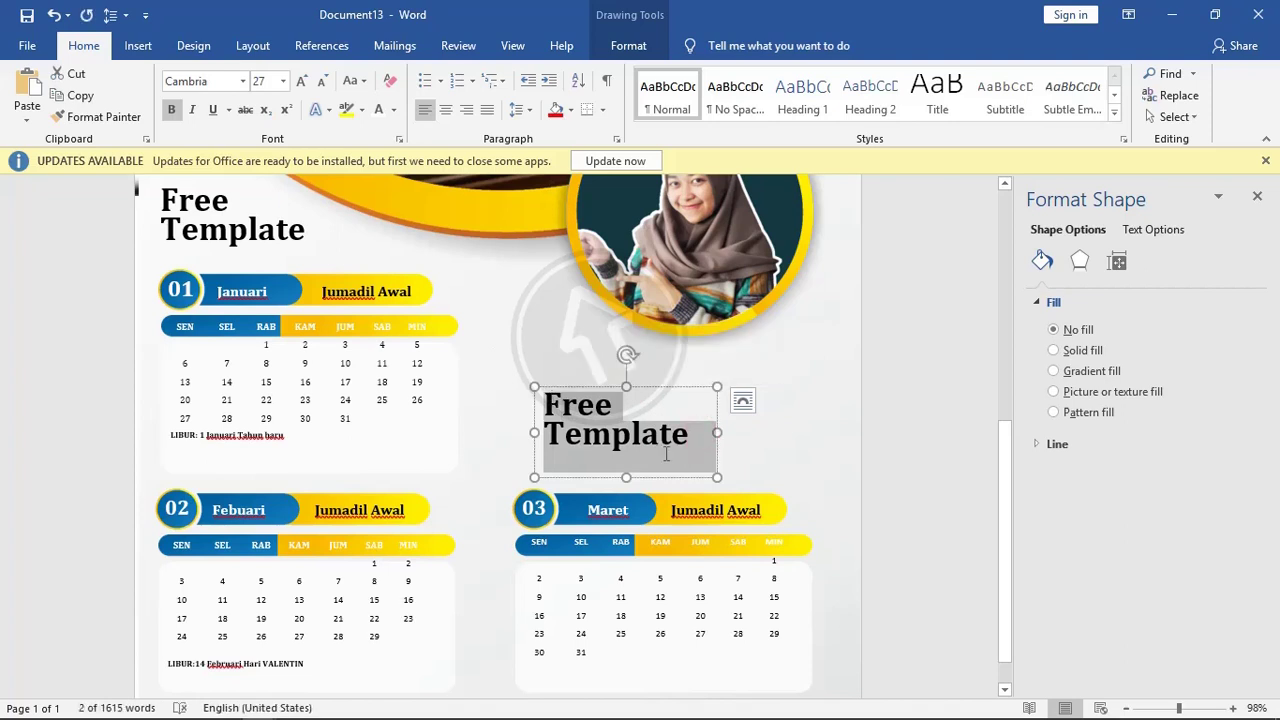
key(ctrl+v)
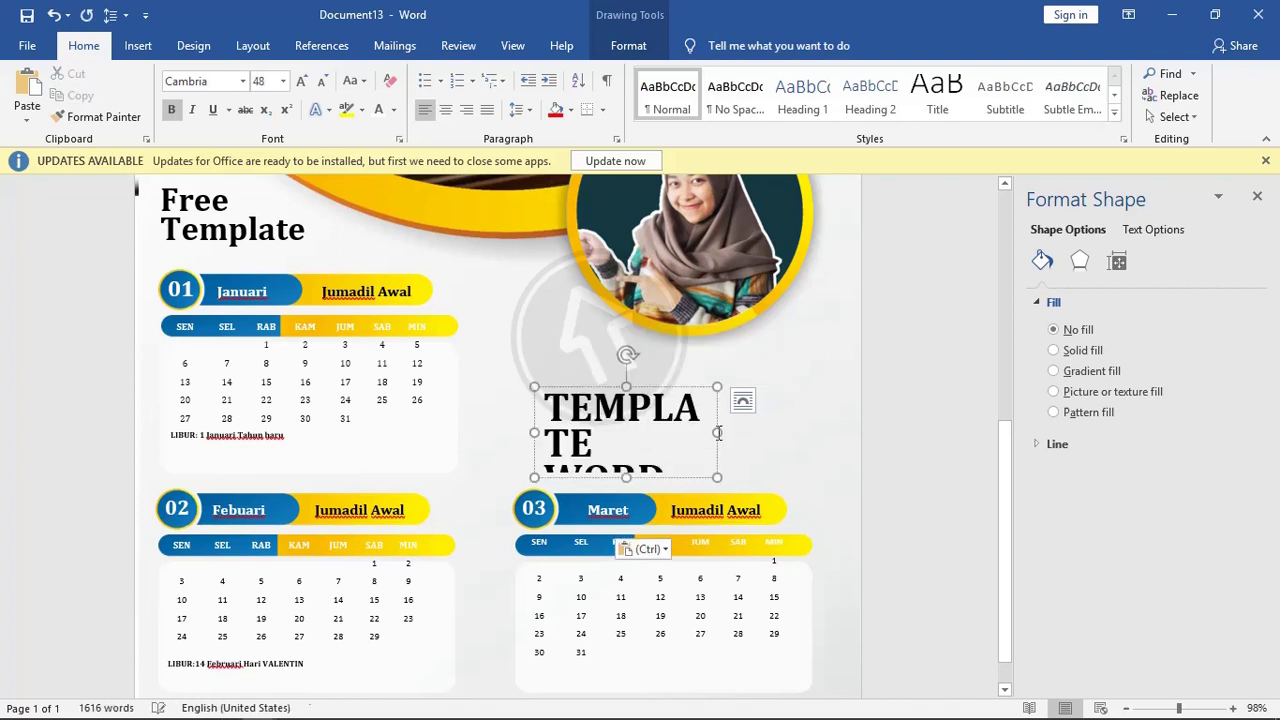
drag(718, 432, 785, 430)
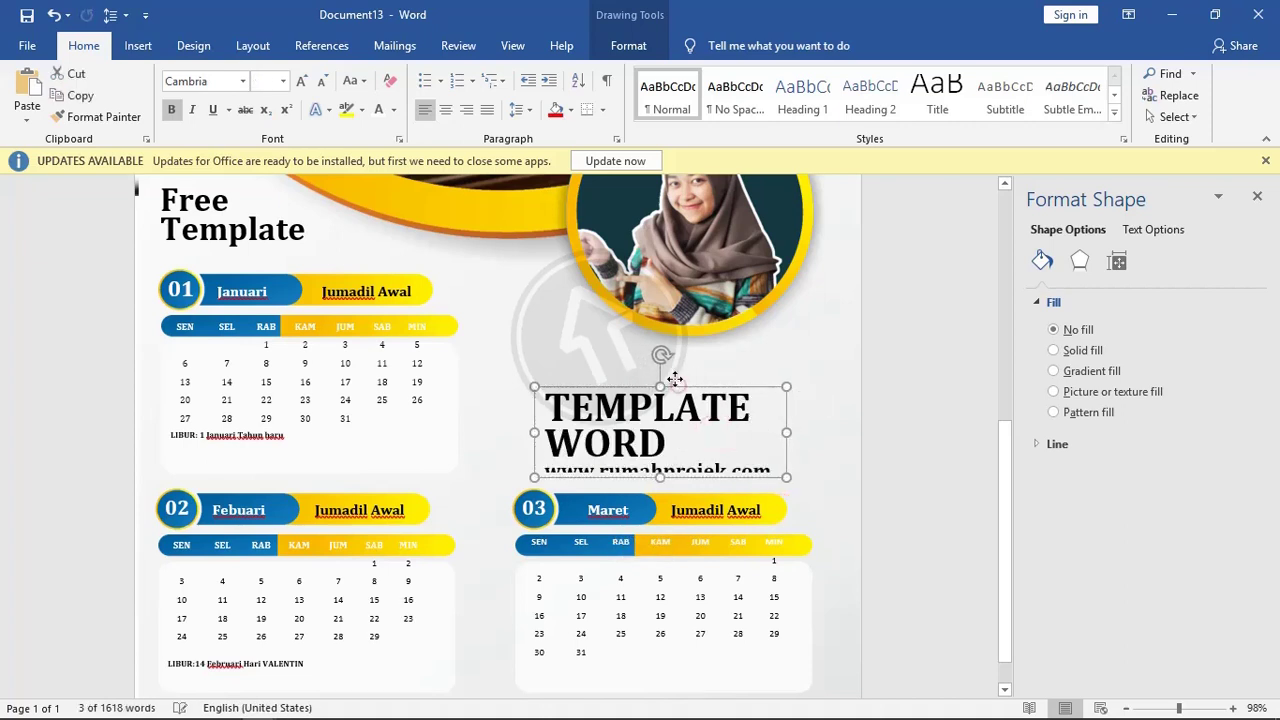
drag(679, 386, 641, 376)
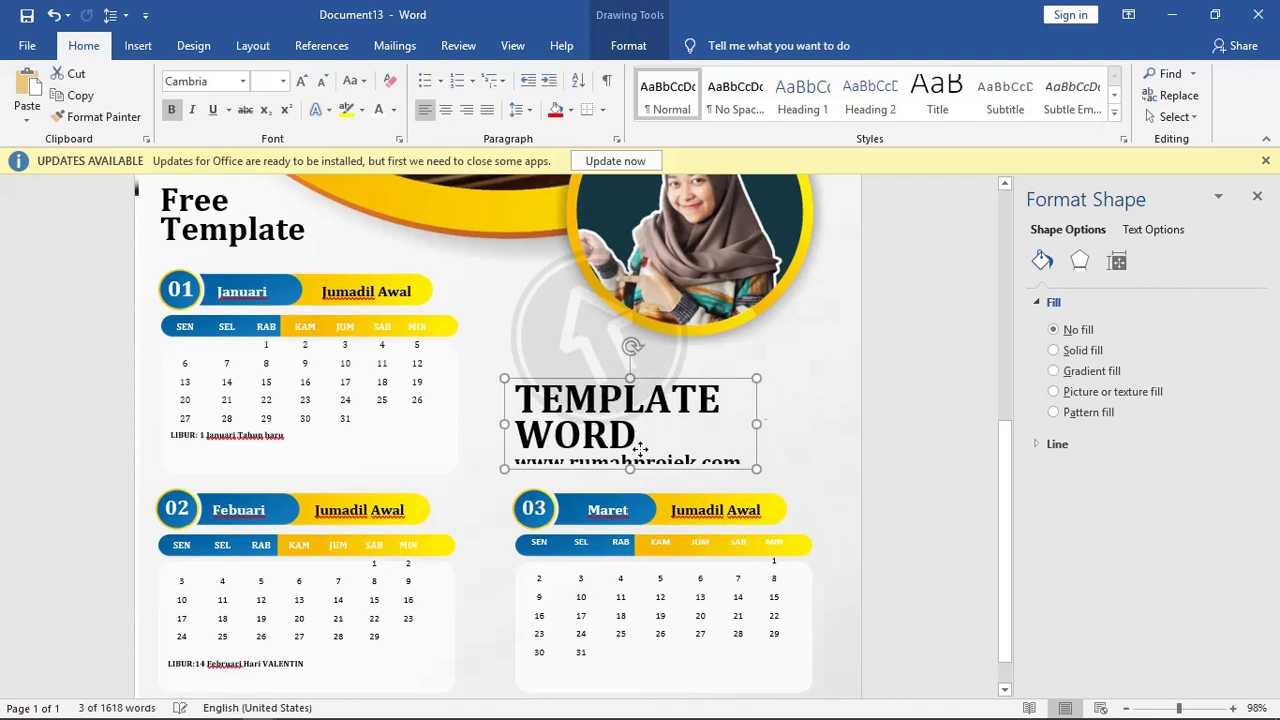
drag(622, 468, 625, 484)
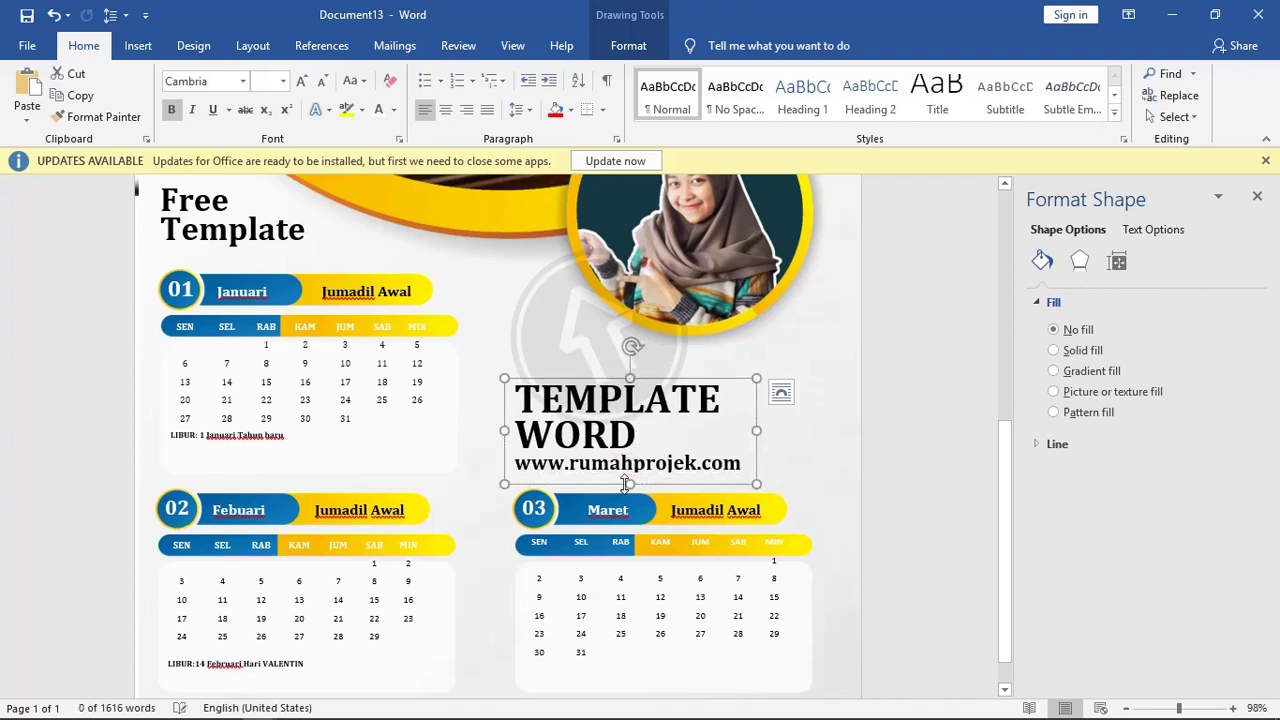
key(ctrl+Right)
key(ctrl+Right)
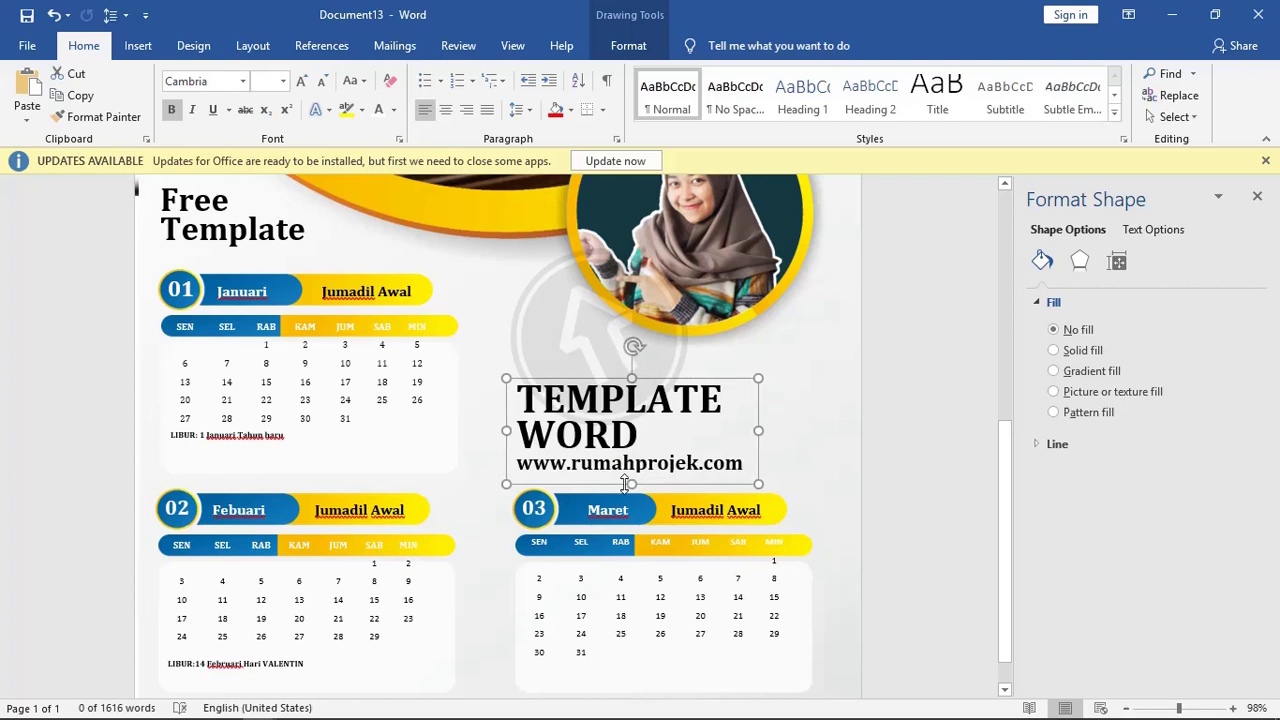
key(ctrl+Right)
key(ctrl+Right)
key(ctrl+Right)
key(ctrl+Right)
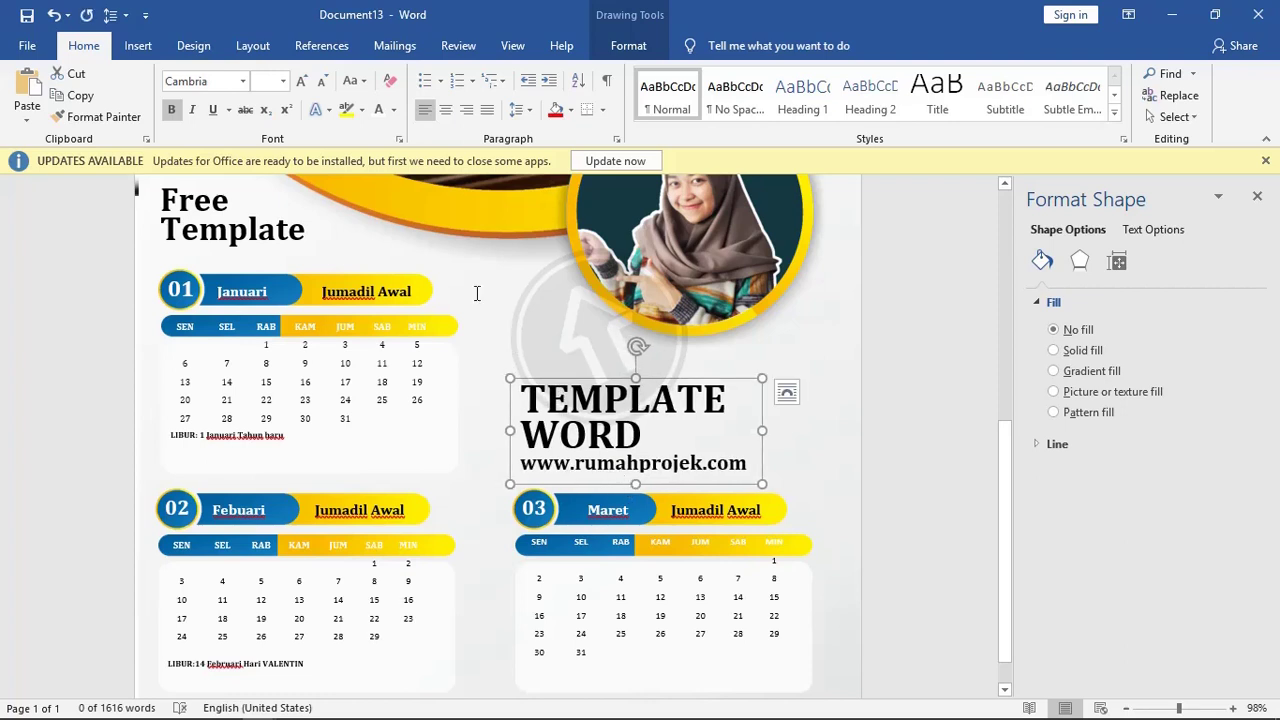
- Deselect the text box and zoom out to 48% to view the whole page
click(477, 293)
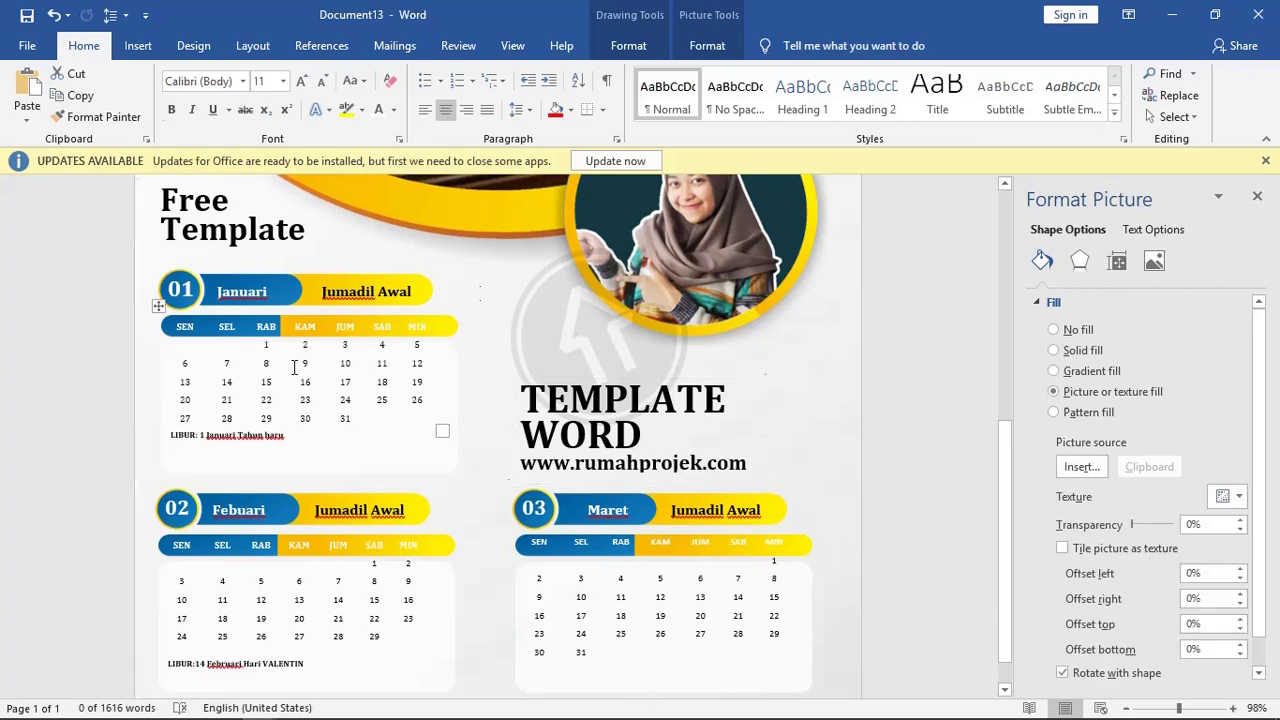
scroll(295, 368, down, 1)
scroll(293, 366, down, 3)
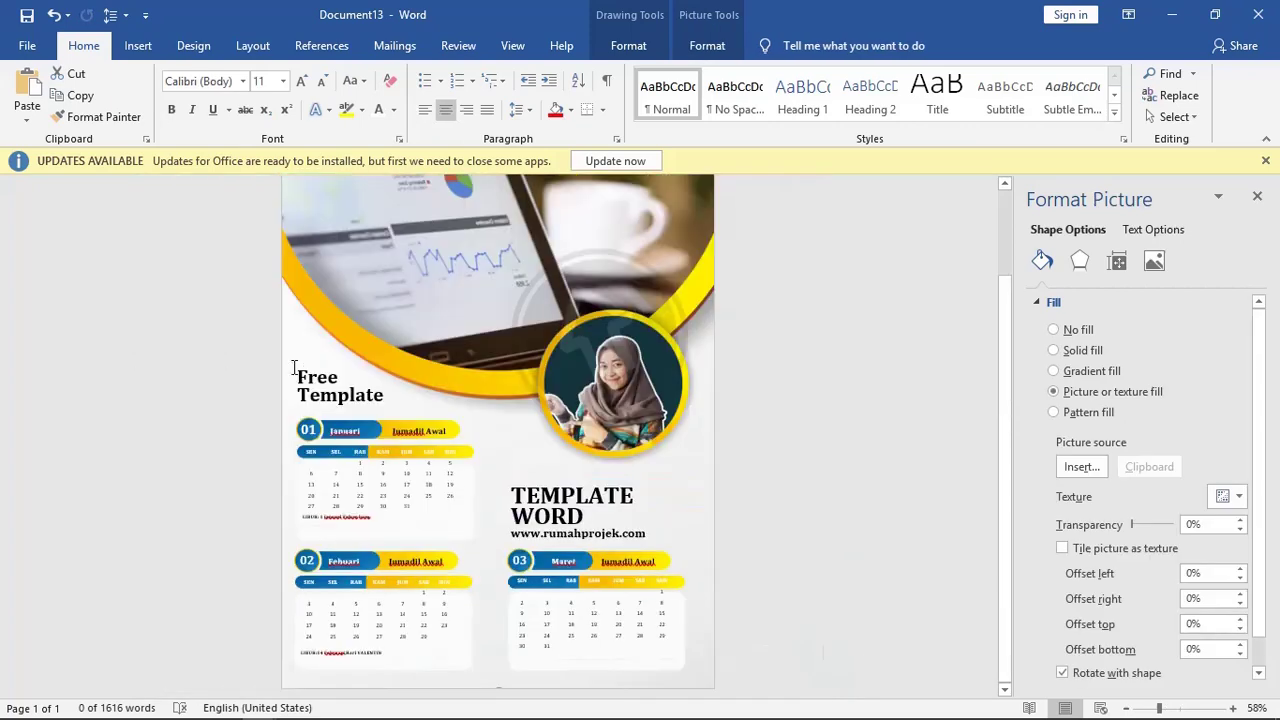
scroll(294, 368, down, 1)
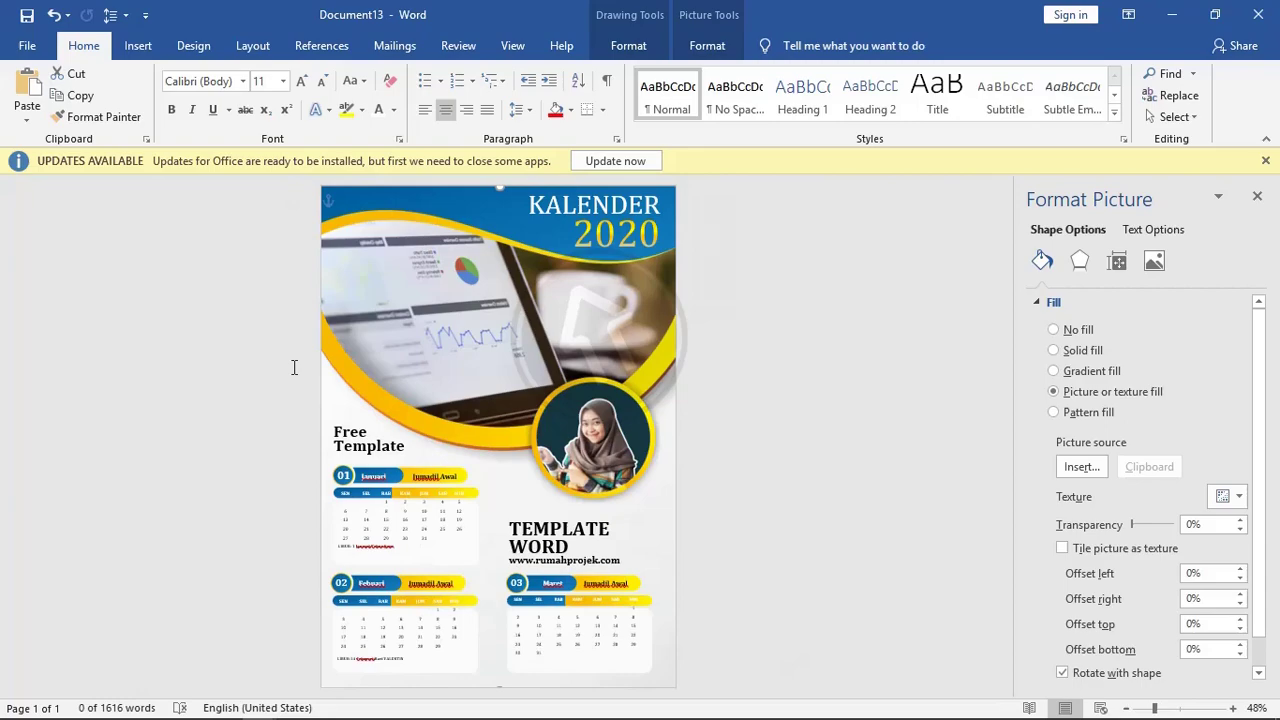